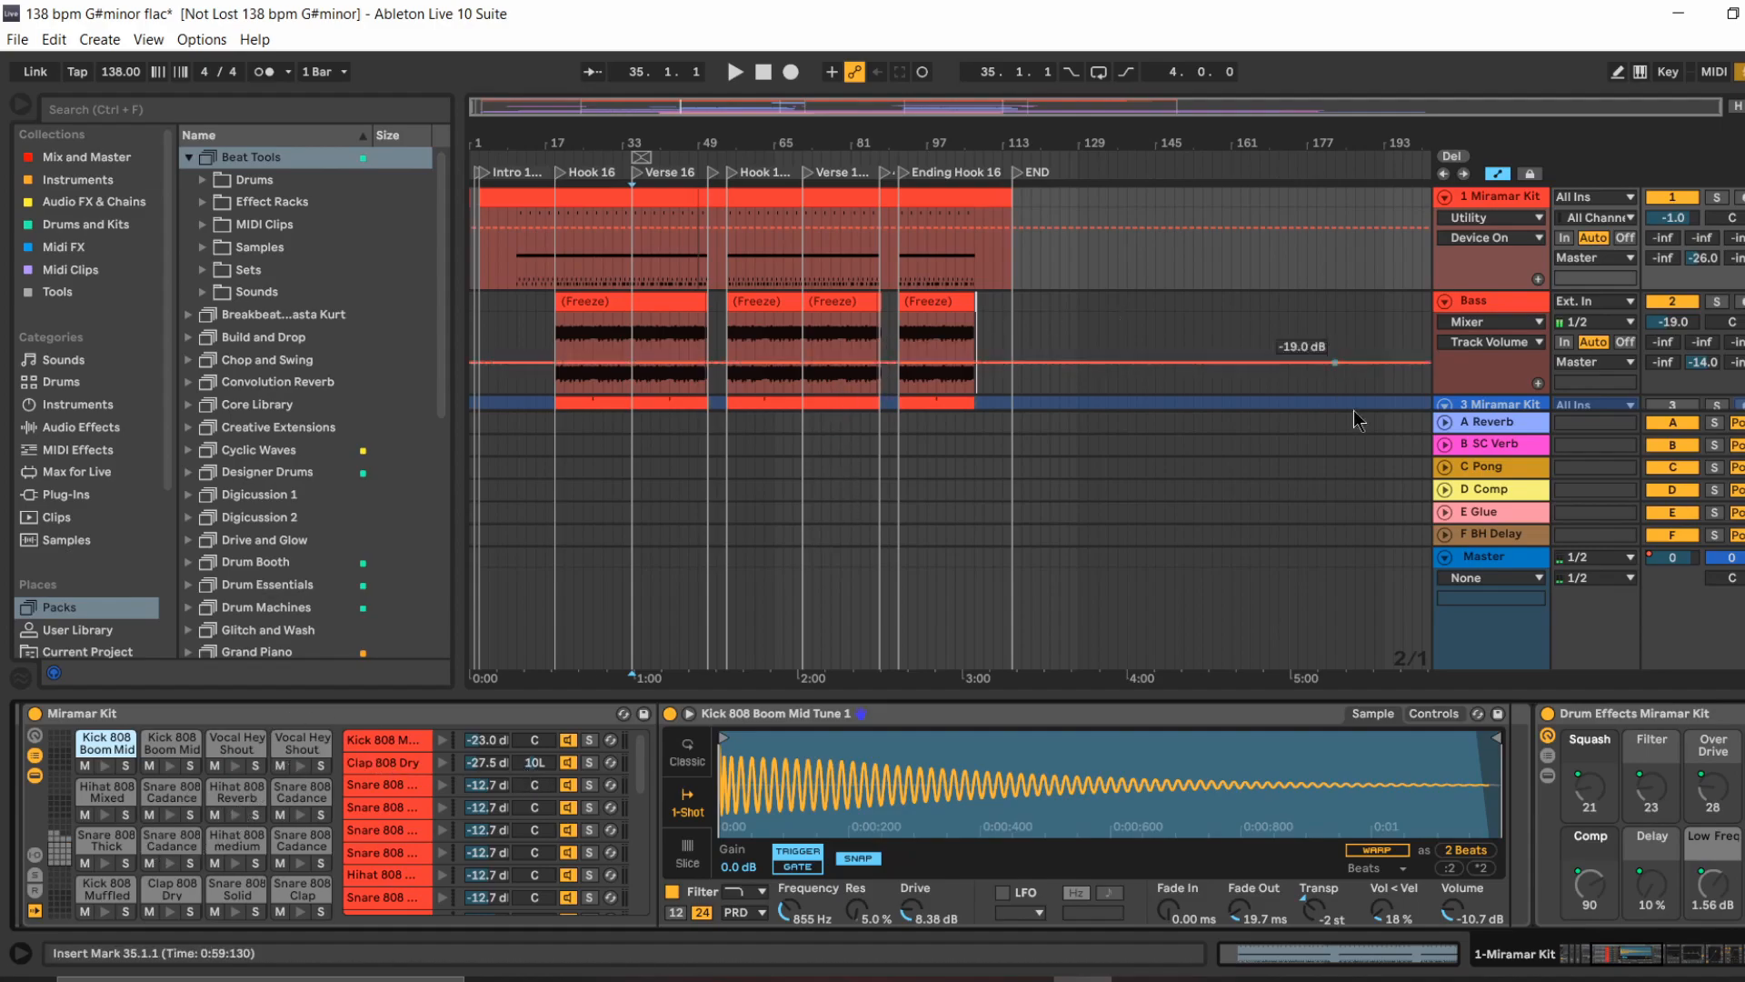
Step: Review the drum track's effects chain and play 1 Miramar Kit in solo from bar 11, toggling the automation display off and on
drag(1607, 955, 1710, 954)
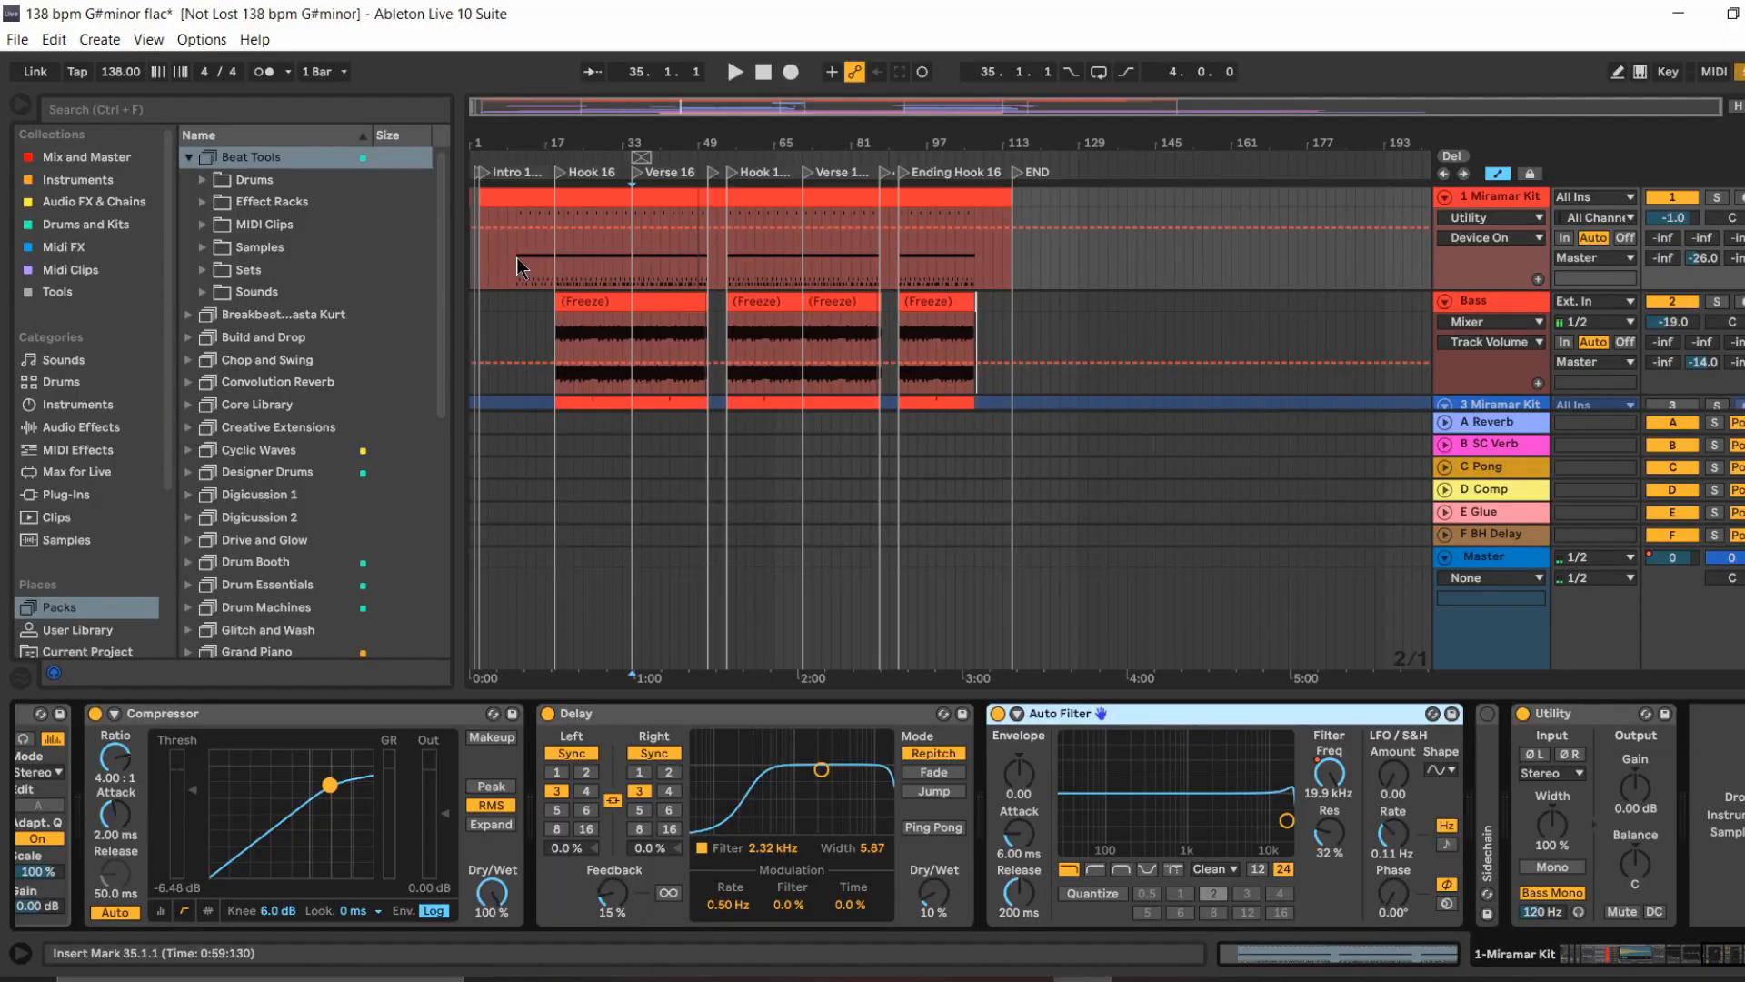
click(518, 262)
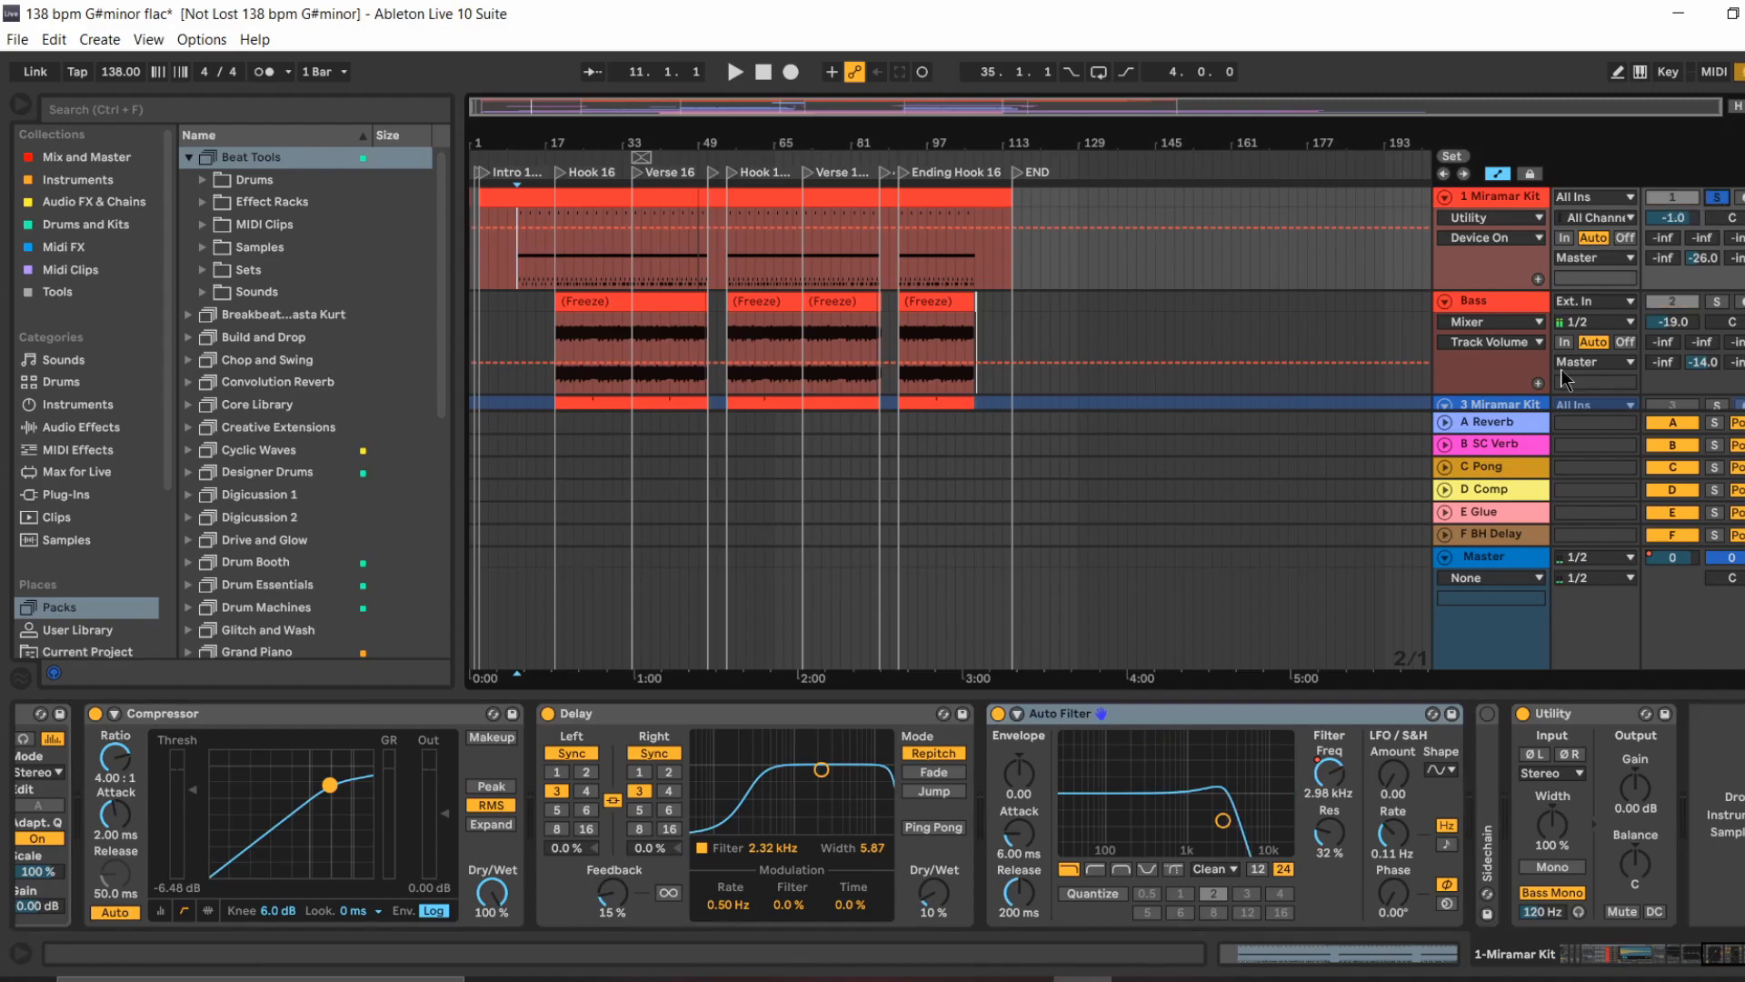
key(space)
key(a)
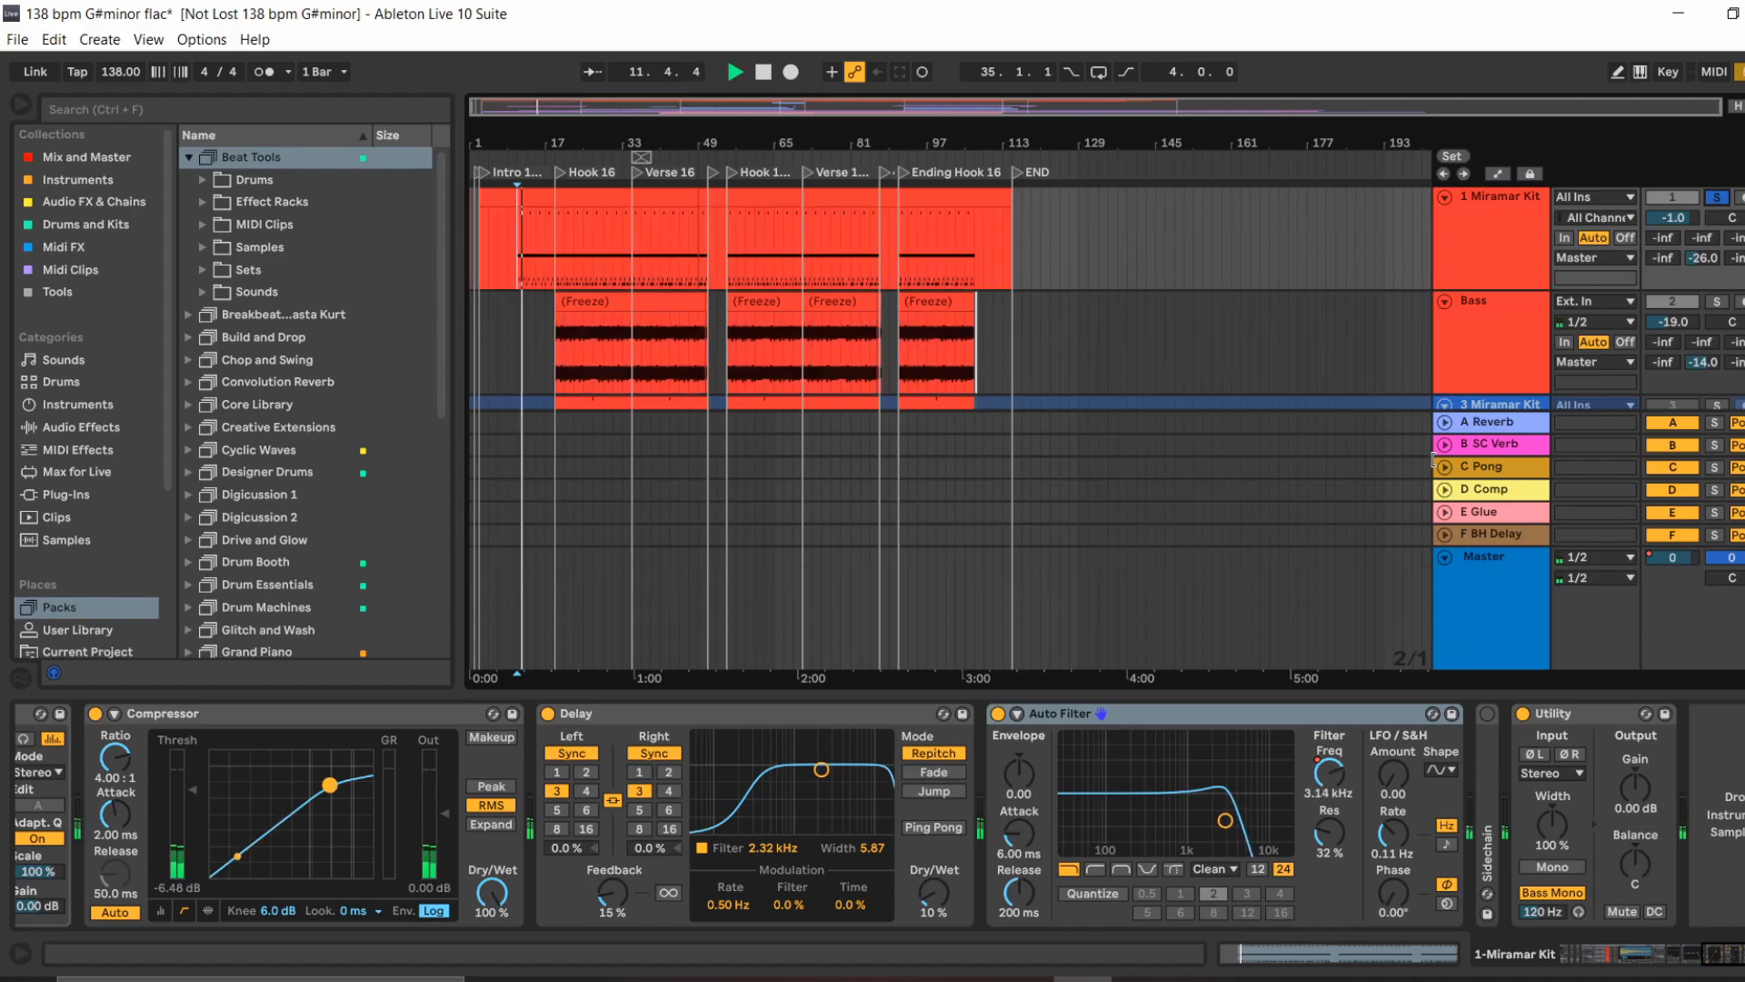
key(a)
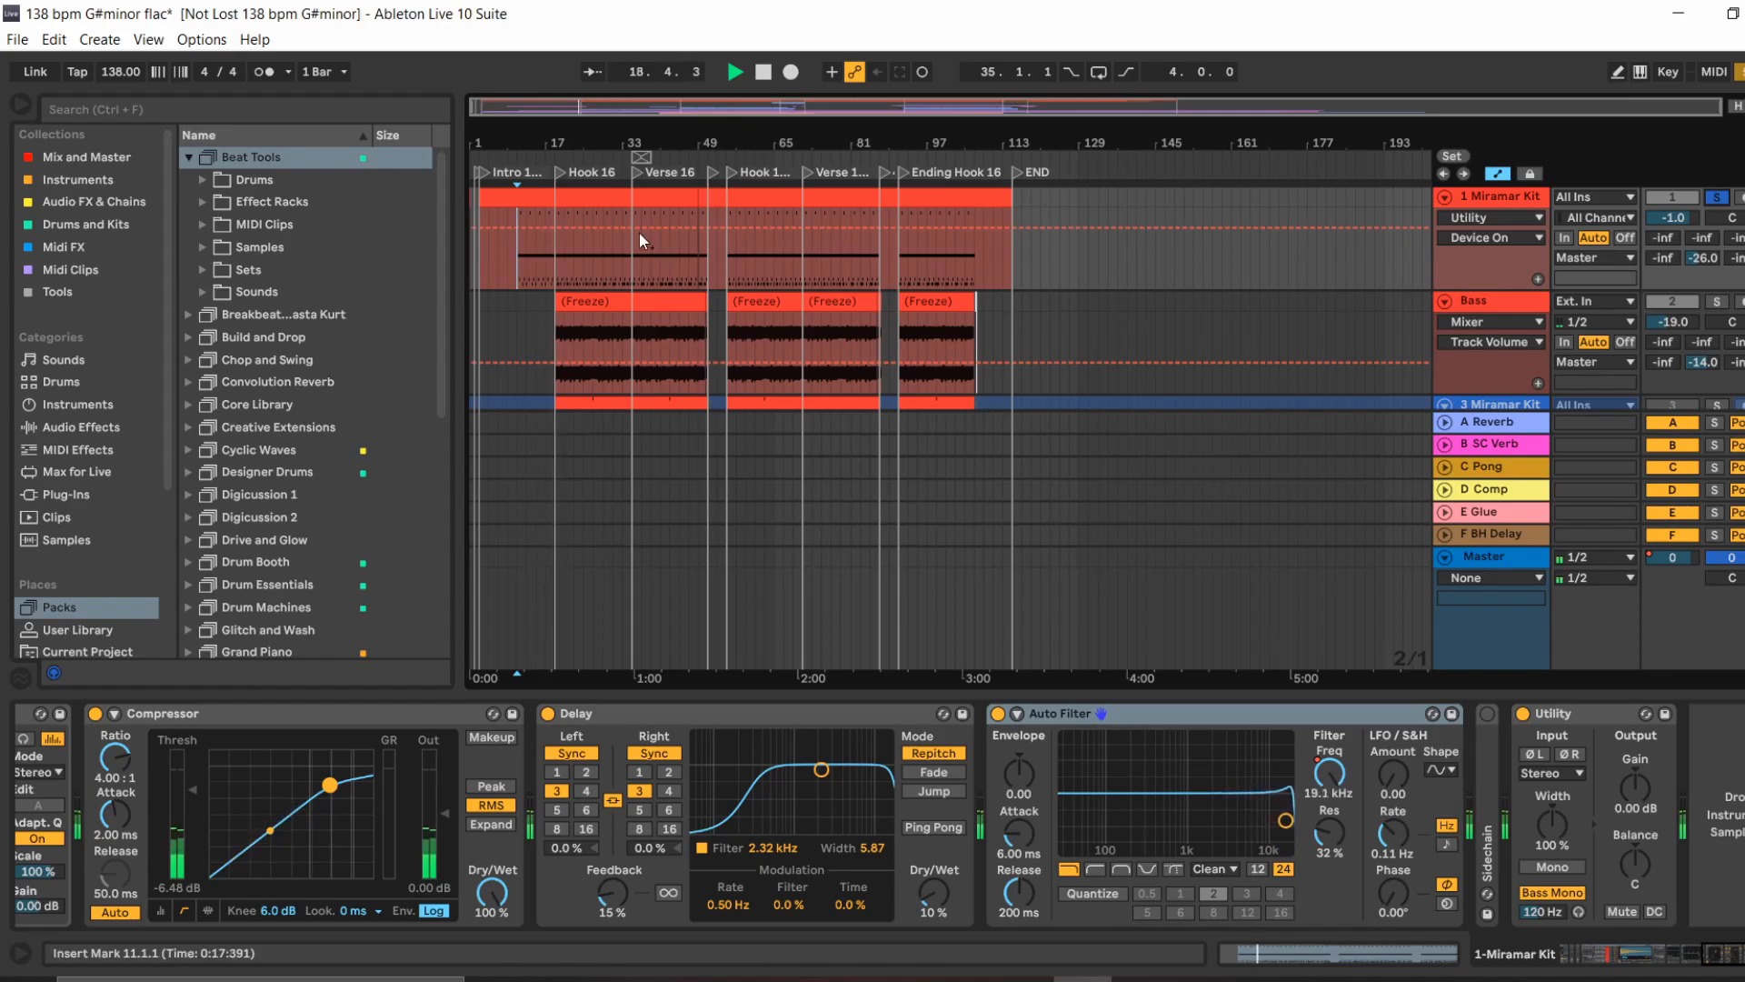
Step: Open the 1 Miramar Kit MIDI clip and view its notes folded to the used drum rows, then shrink the clip editor
click(578, 201)
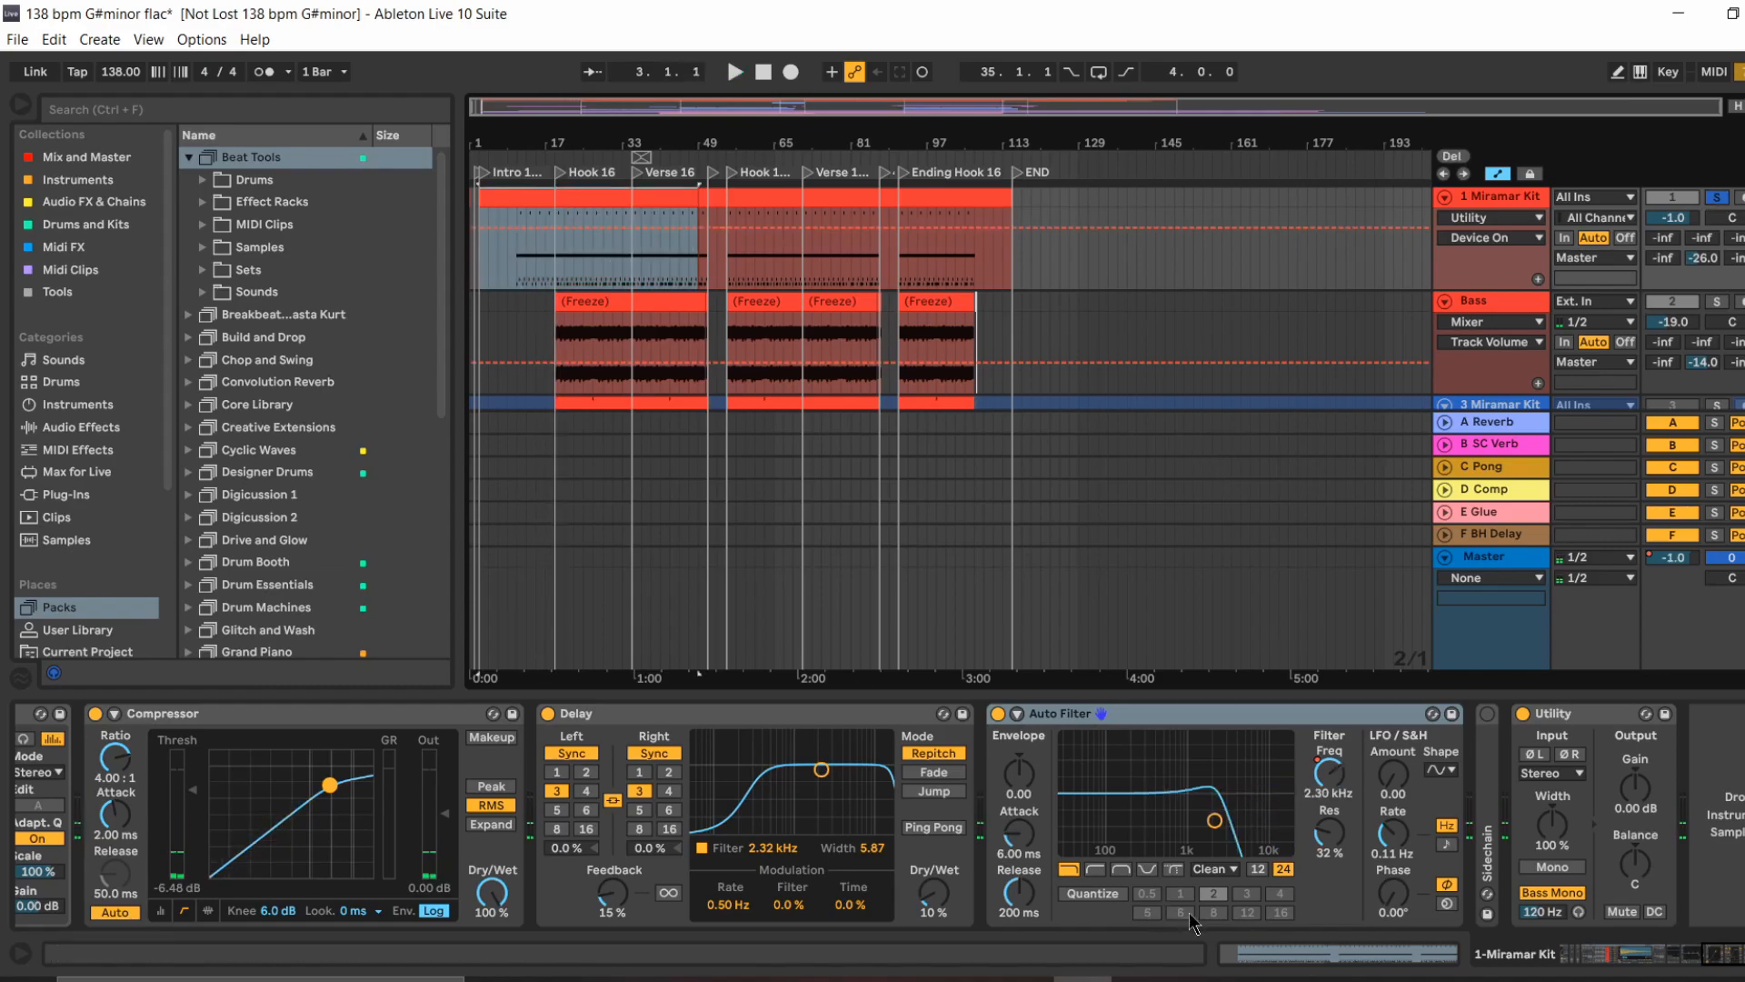
double_click(578, 201)
drag(1108, 315, 1043, 319)
click(487, 314)
click(488, 316)
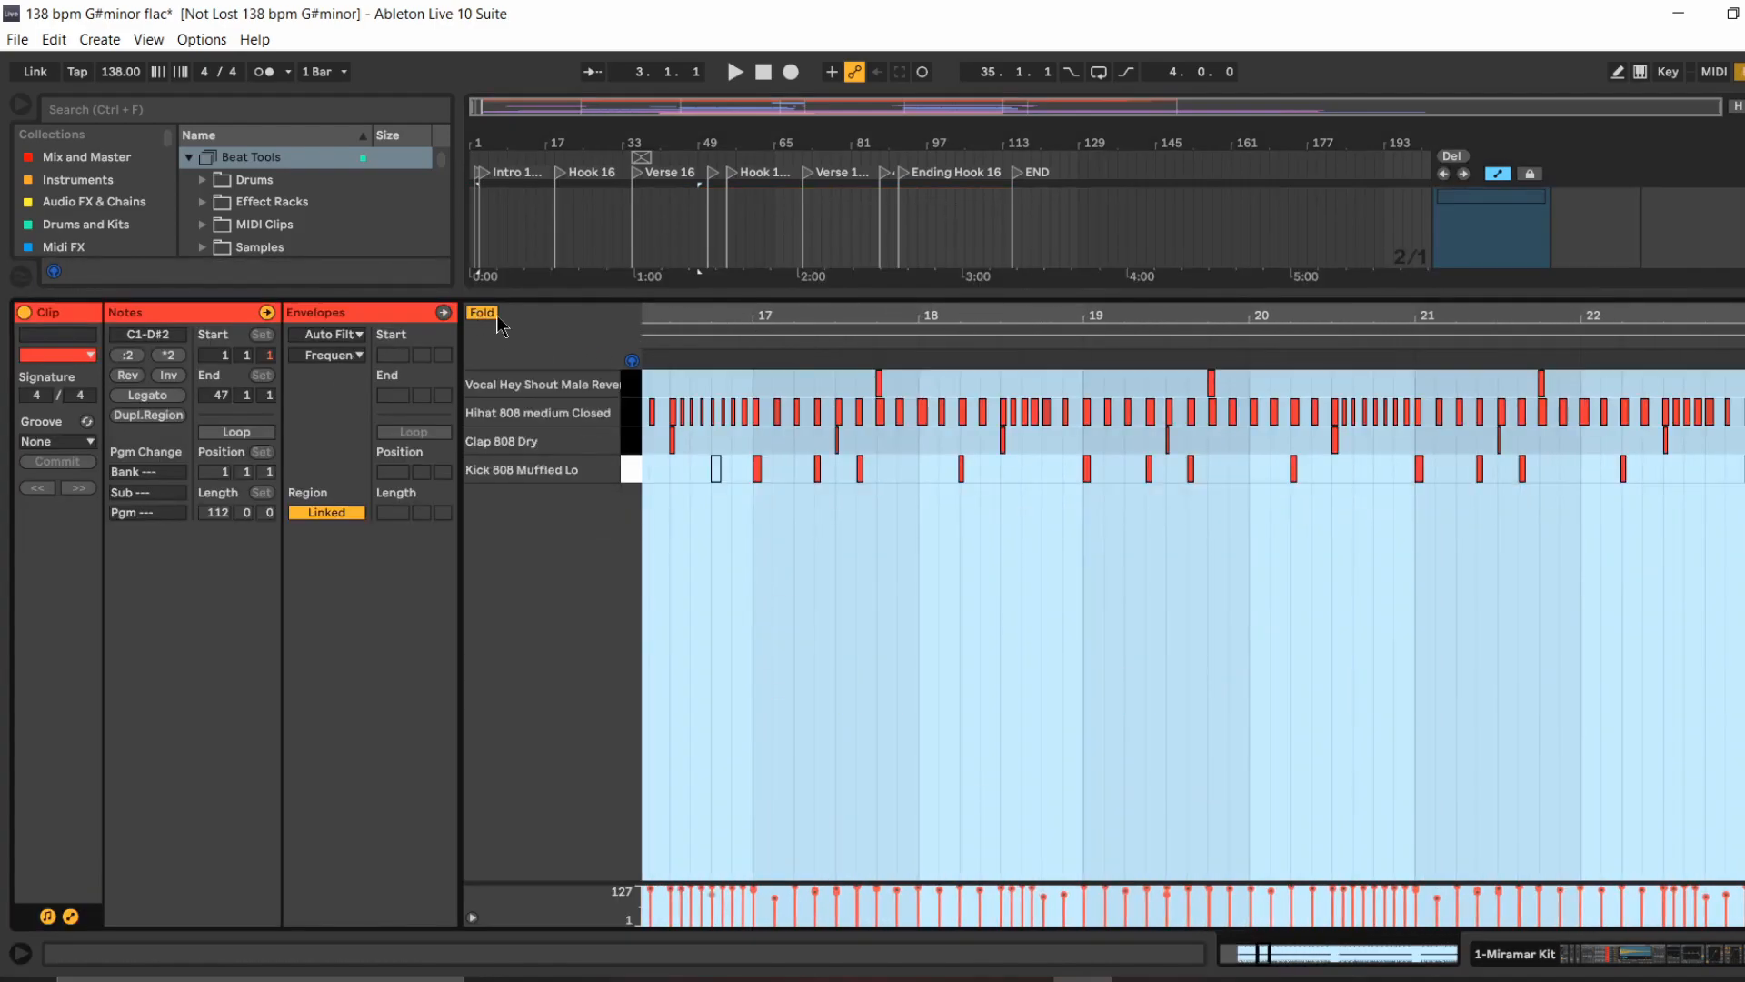
click(705, 532)
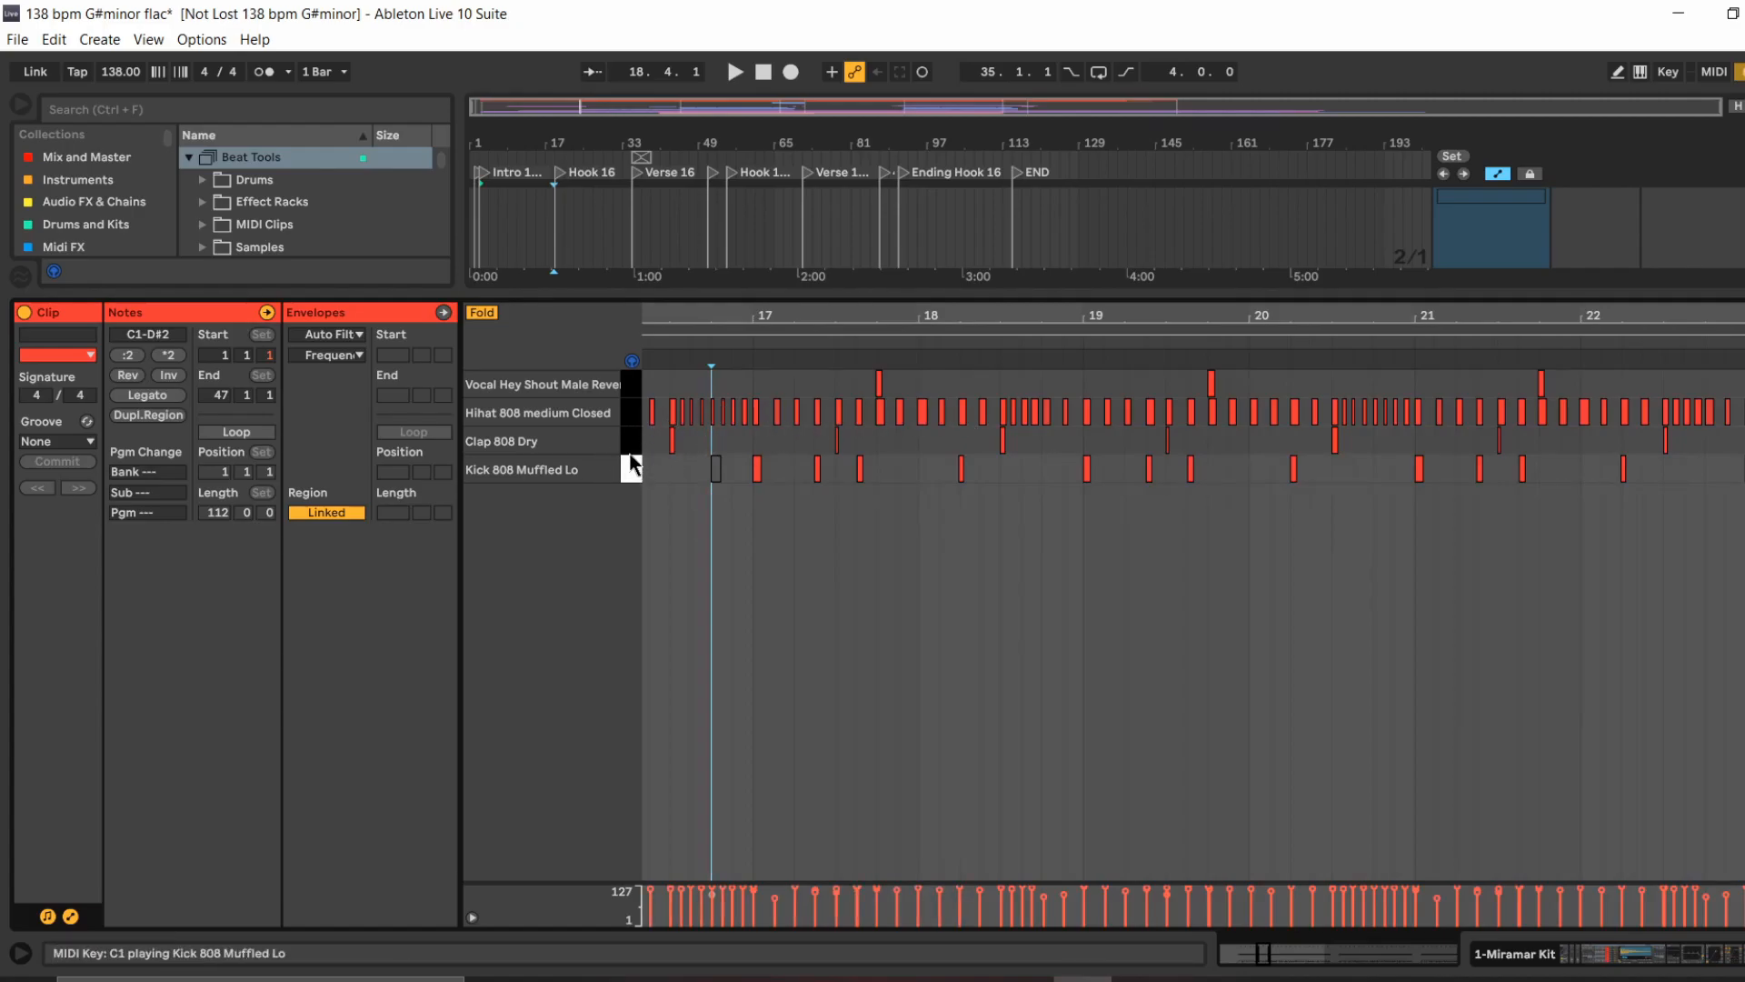
drag(1037, 293, 1036, 627)
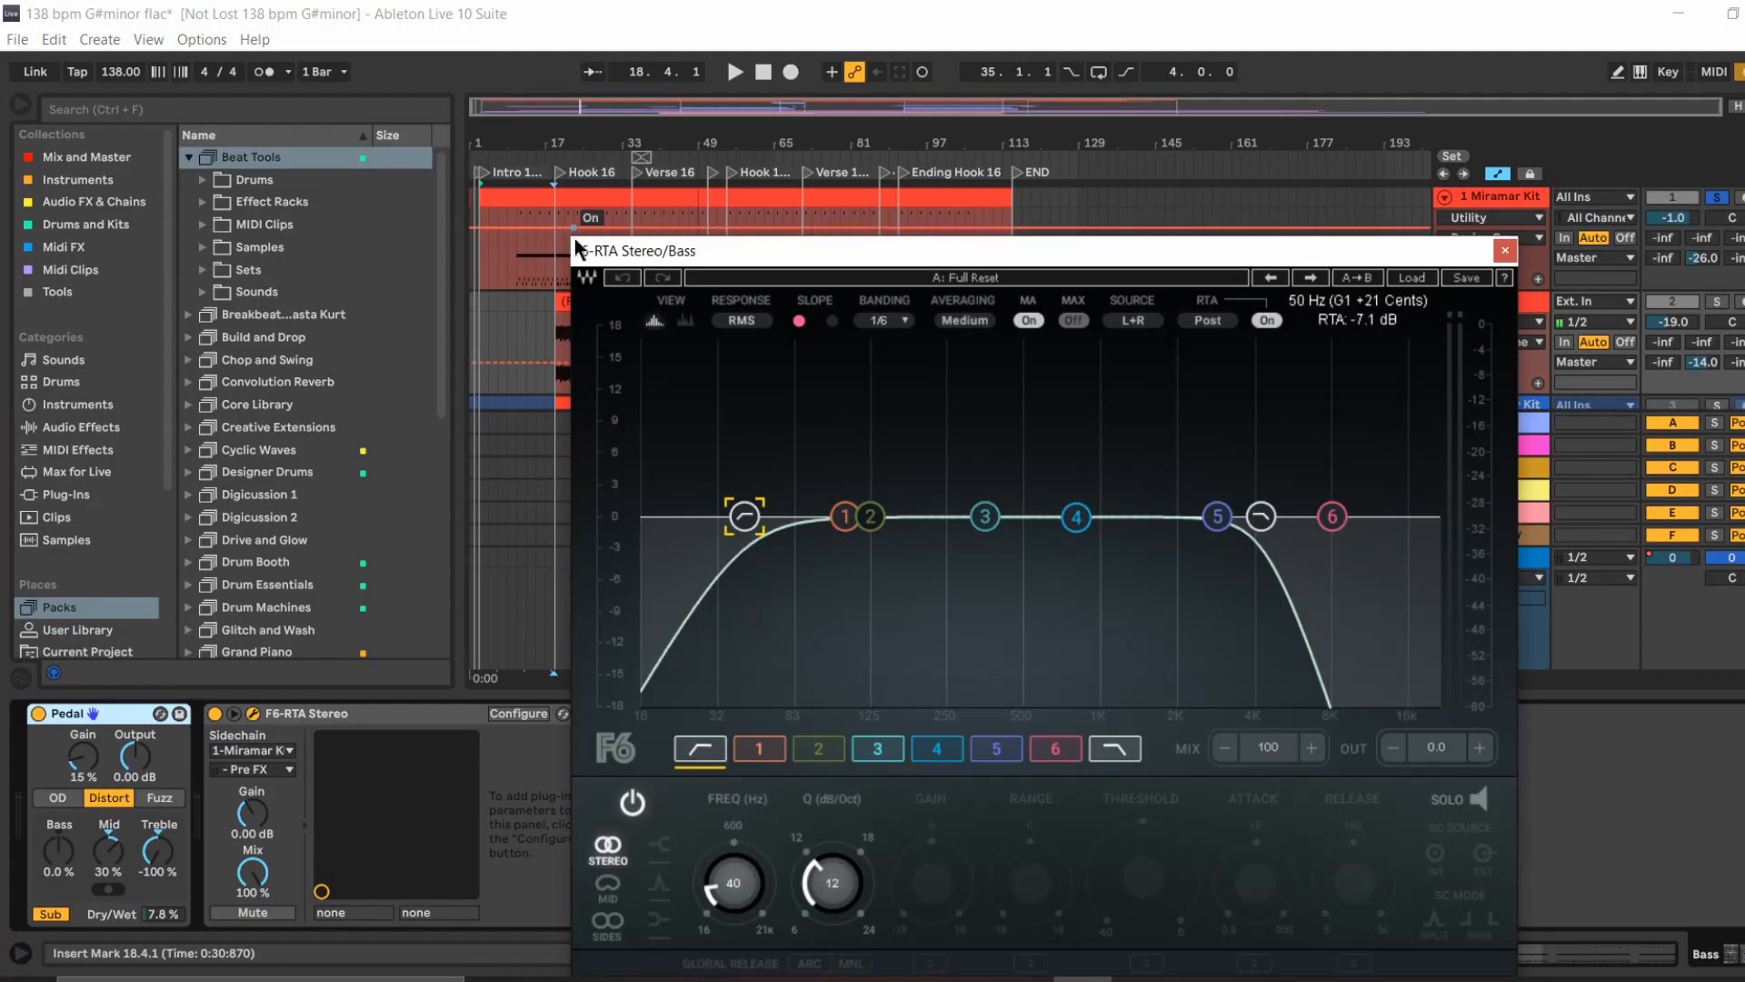
Step: Audition the Bass track in solo with its F6-RTA equalizer open, and close the plug-in window
click(1715, 304)
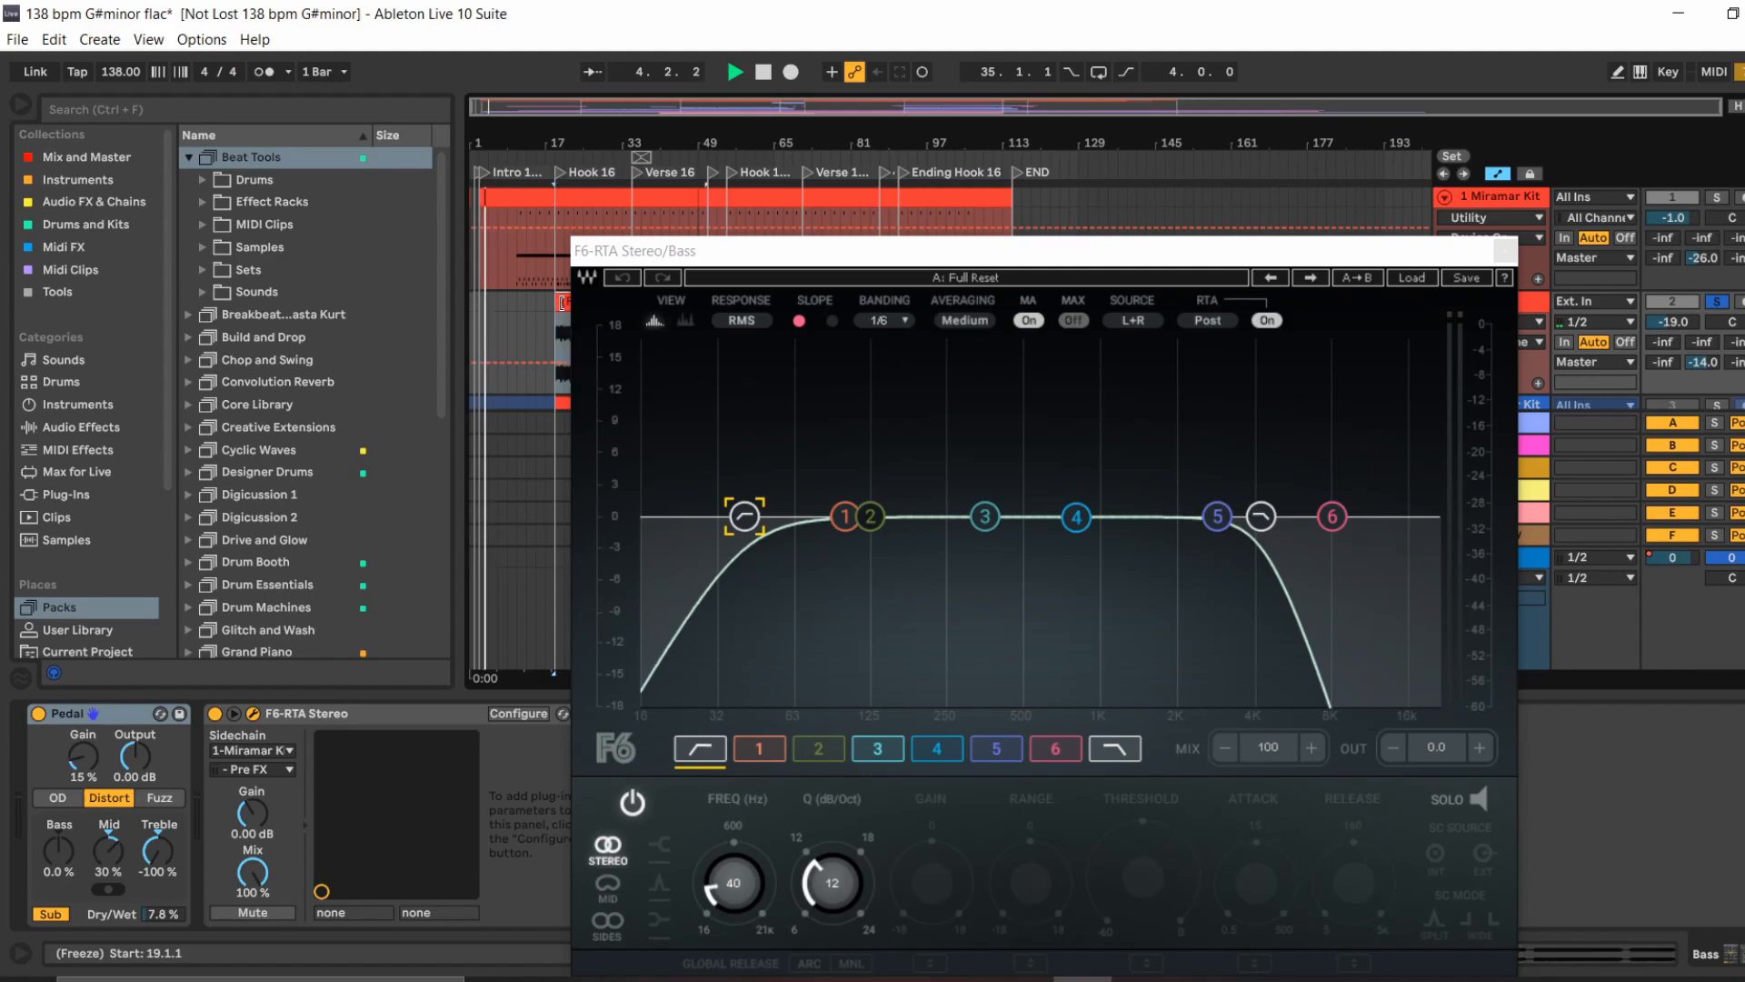
key(space)
key(space)
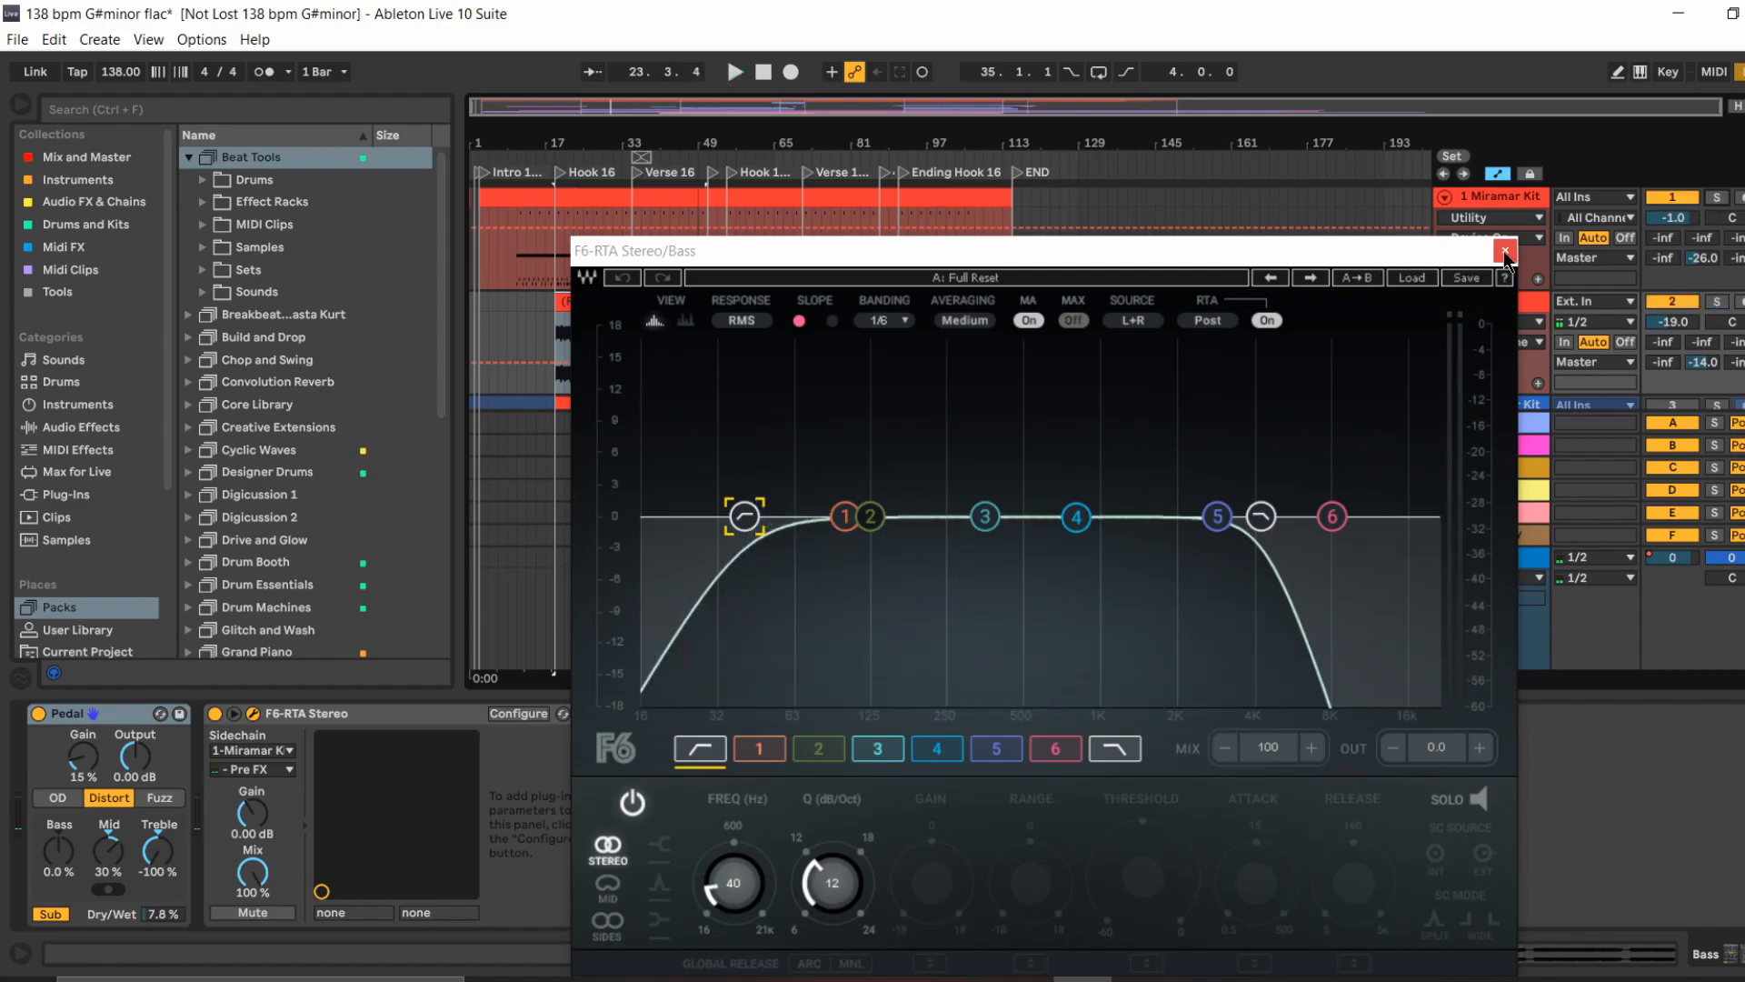
click(1505, 253)
Step: Examine the effects chain of the 4 Cymatics melody track, including the OneKnob Filter plug-in, and play the melody's opening
scroll(1507, 268, down, 3)
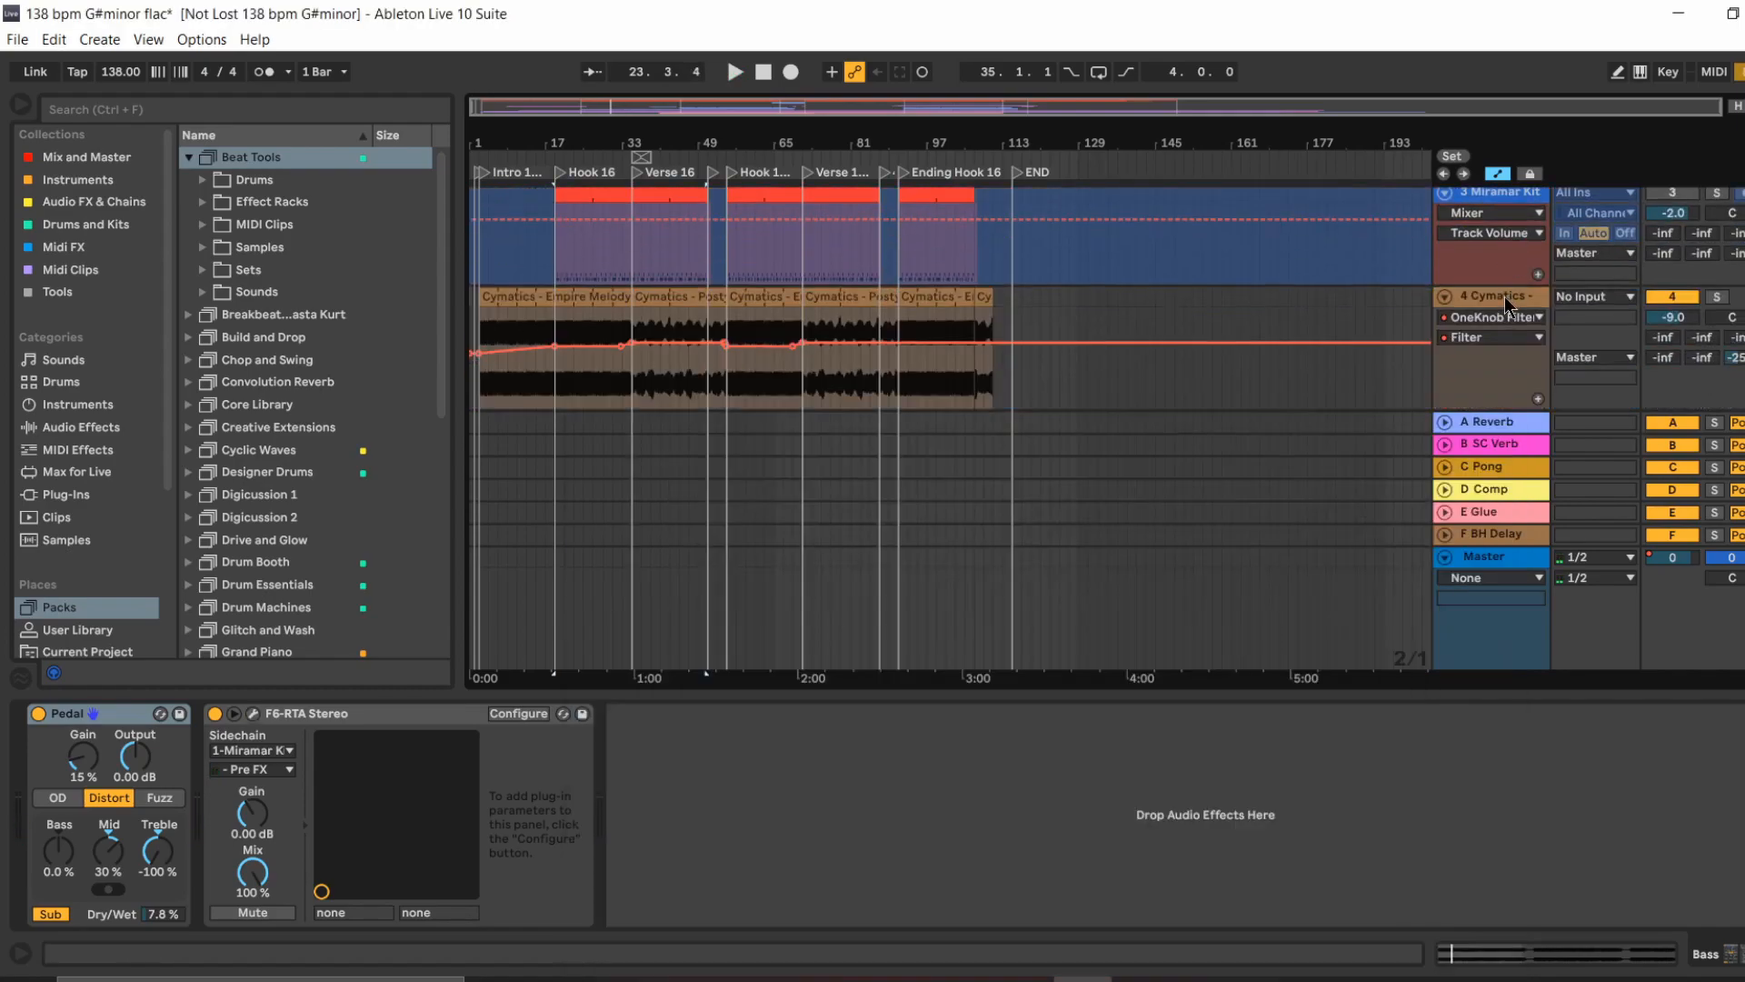
click(1508, 302)
click(520, 320)
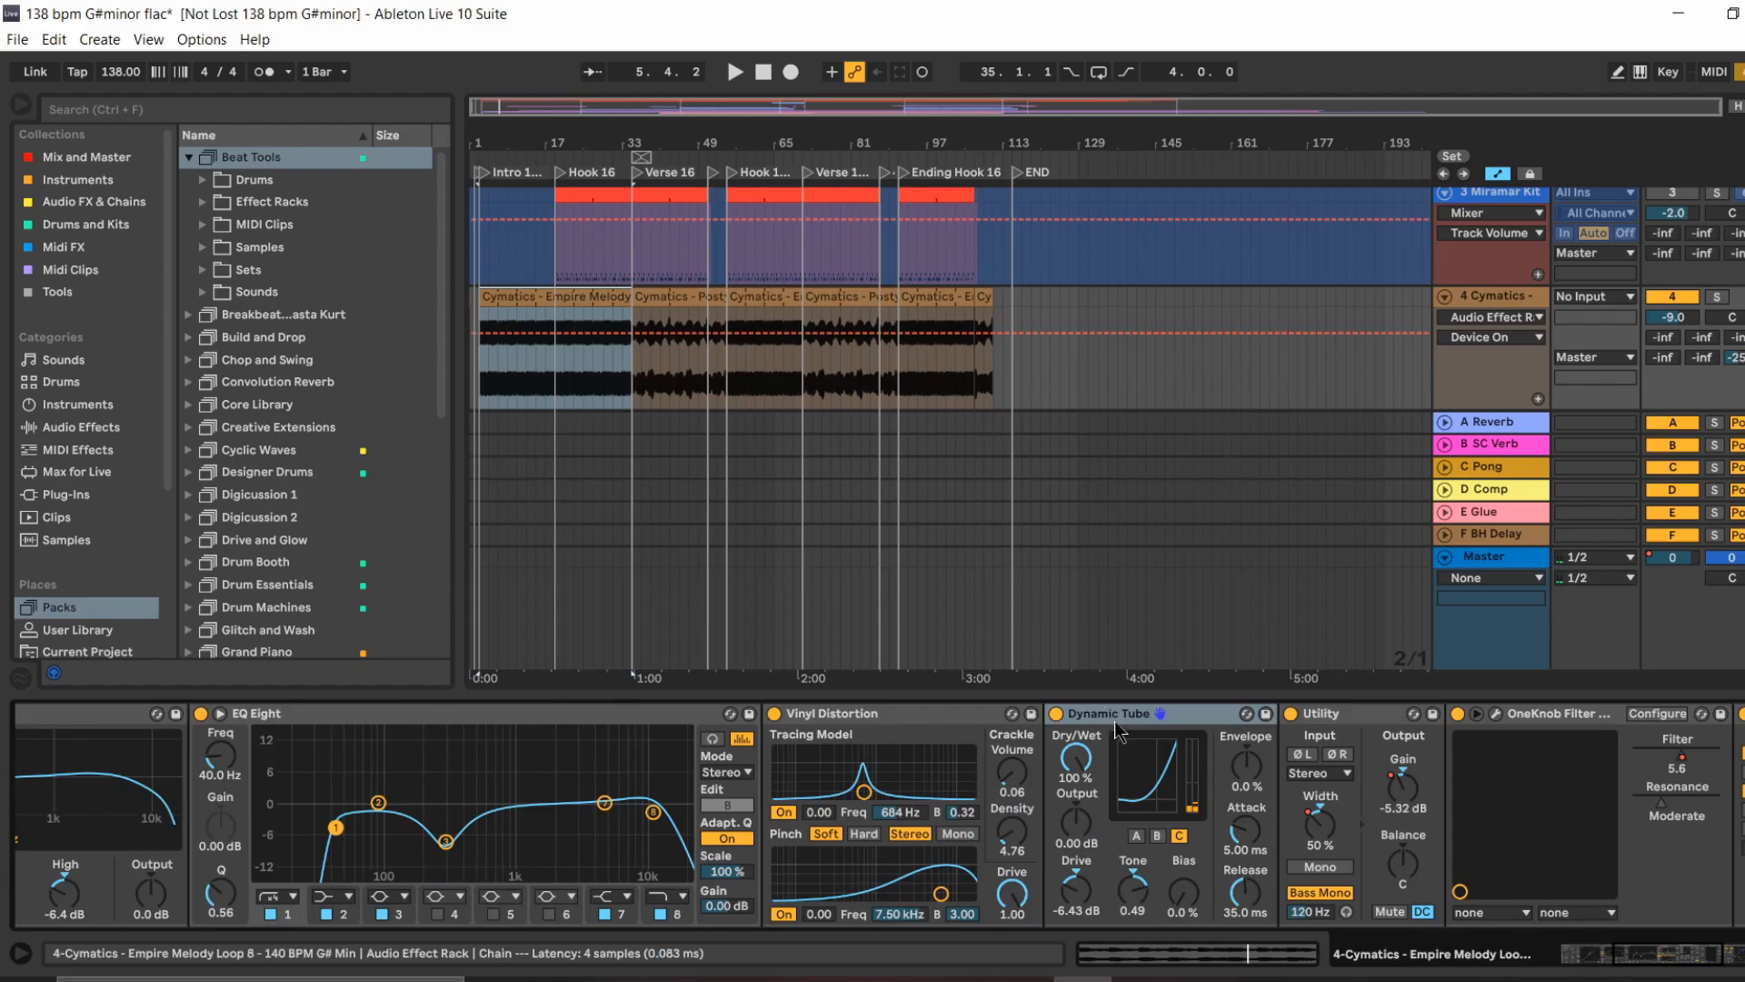
drag(1634, 965, 1671, 962)
click(908, 715)
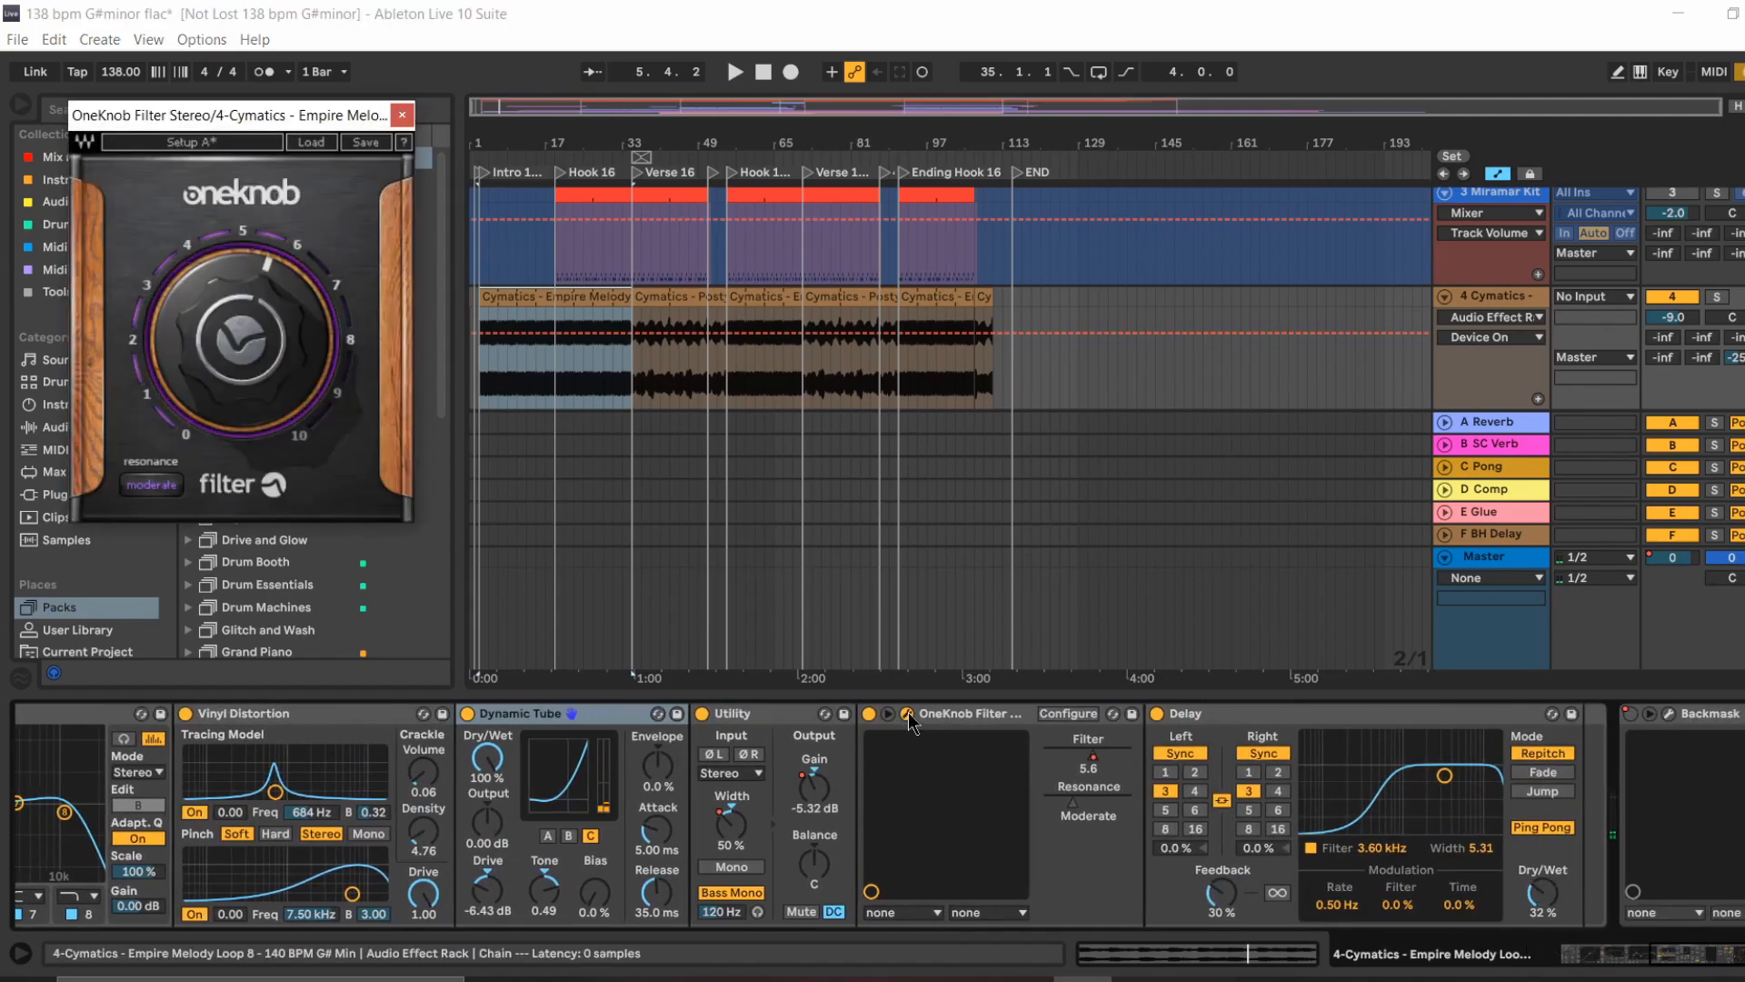
click(908, 715)
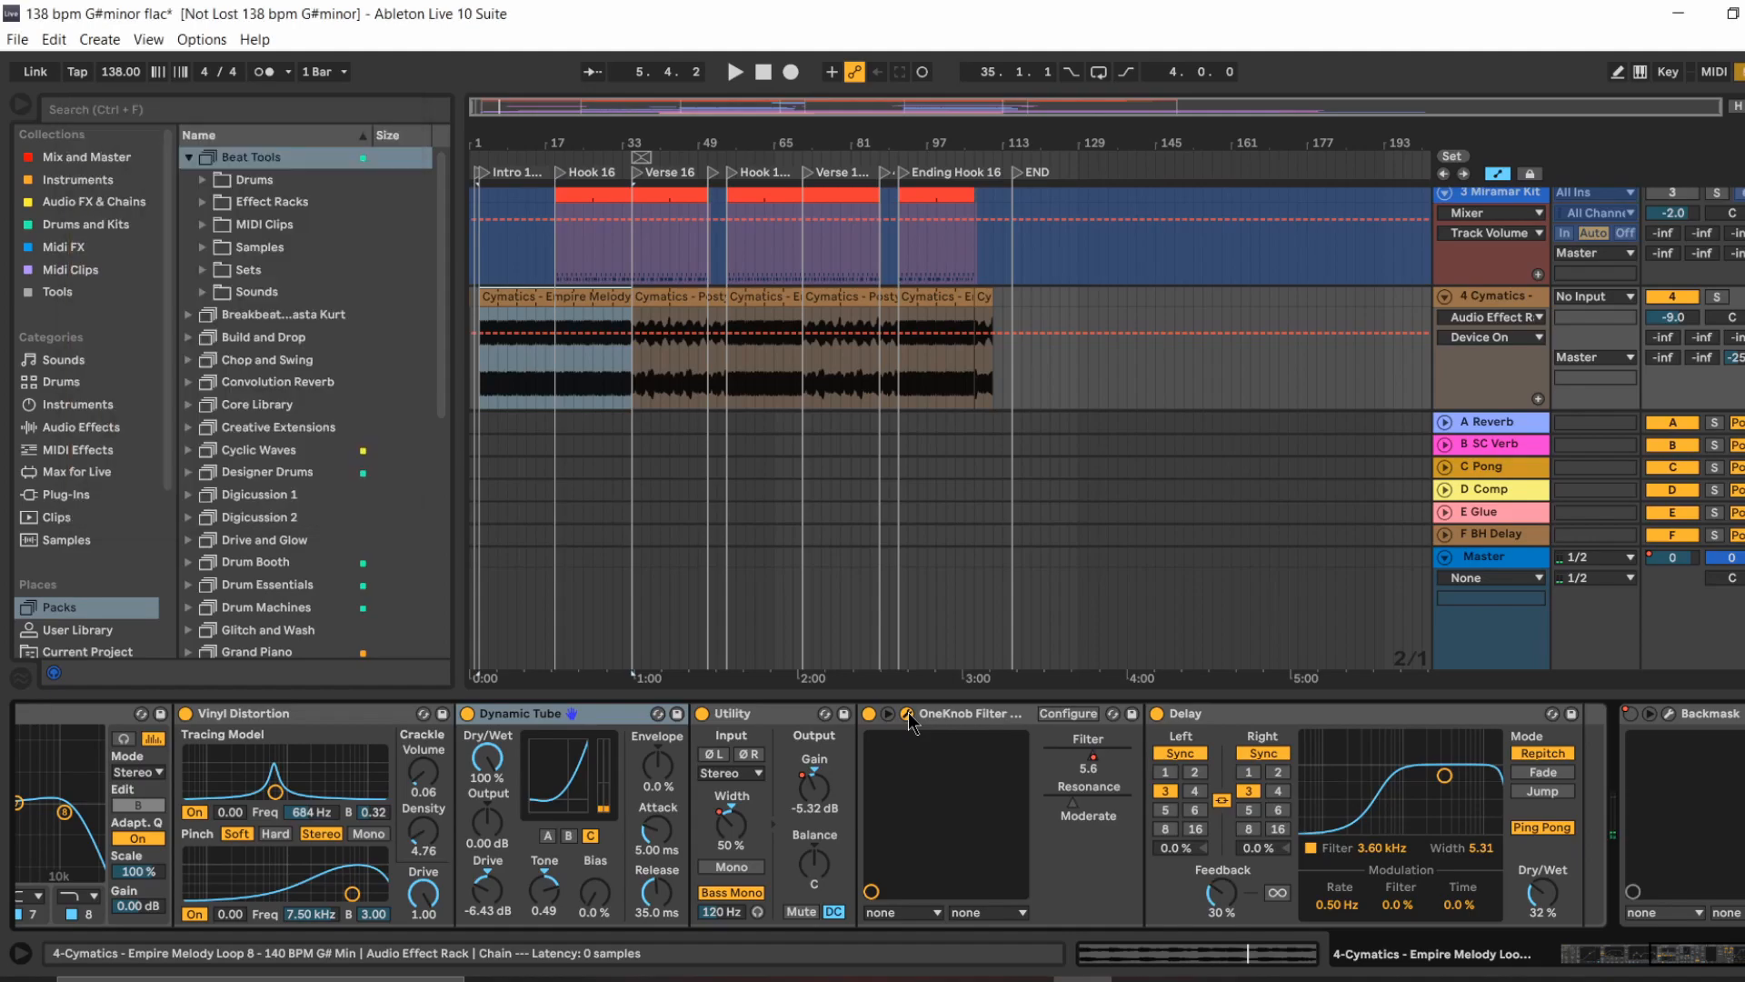
drag(1672, 966, 1529, 960)
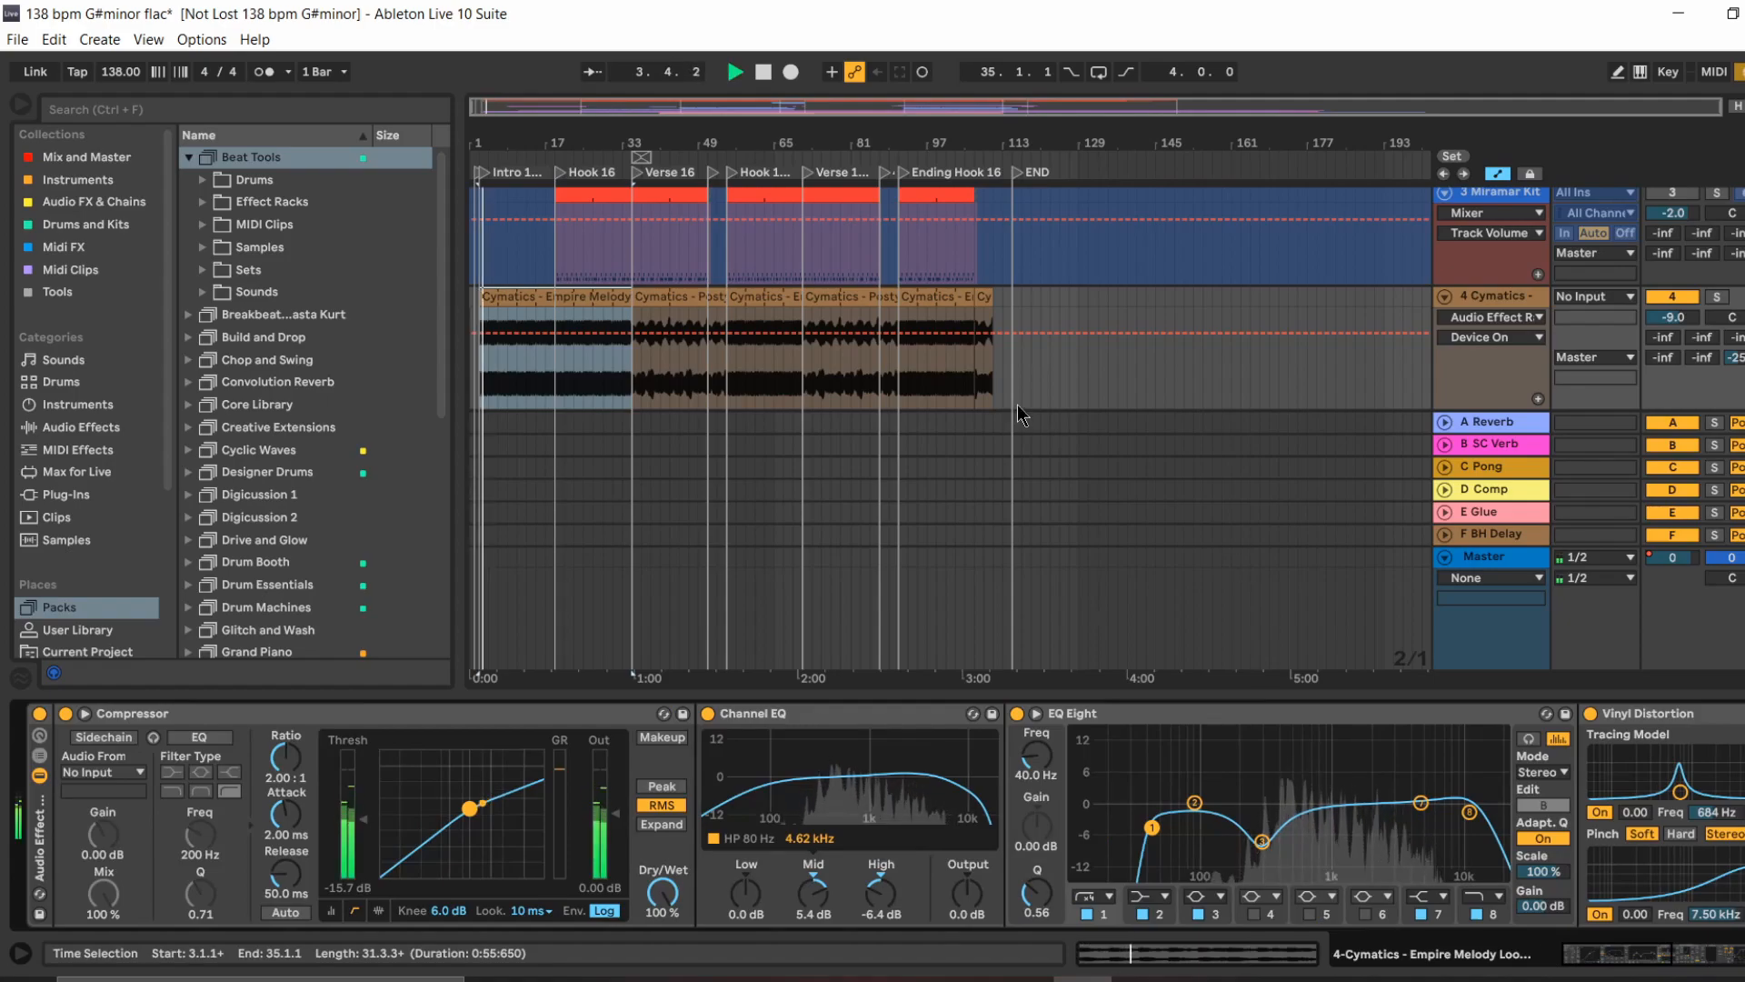
mouse_move(708, 216)
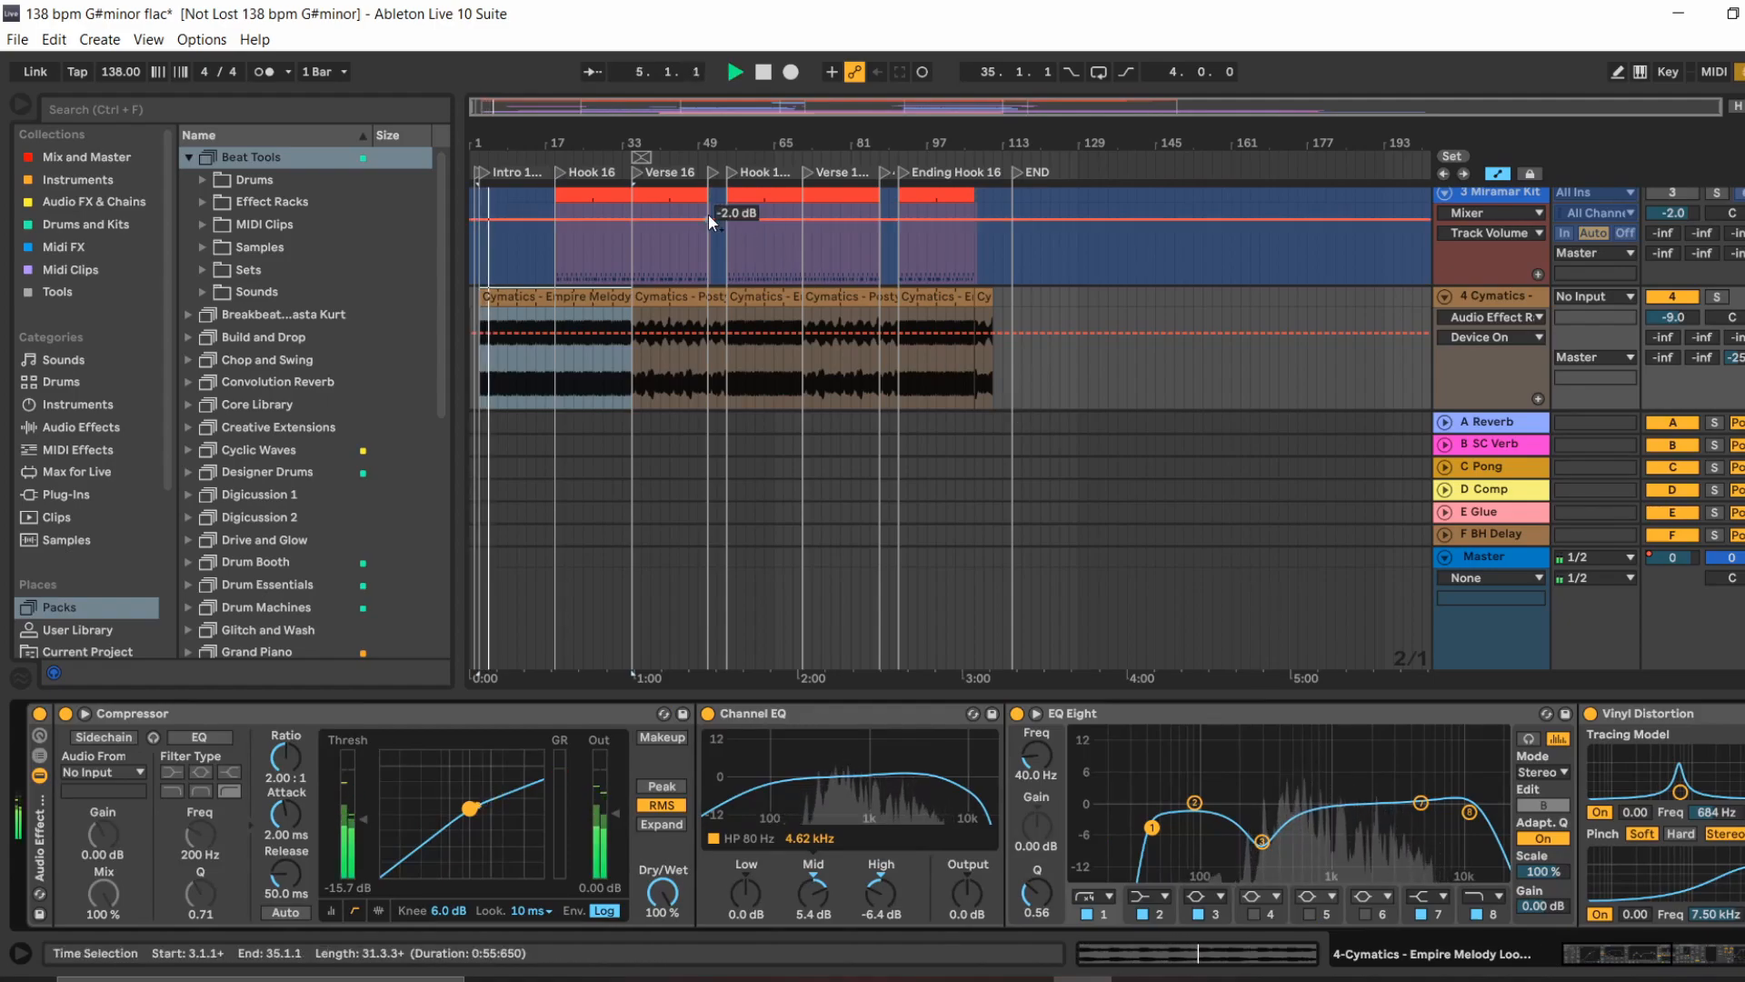
key(space)
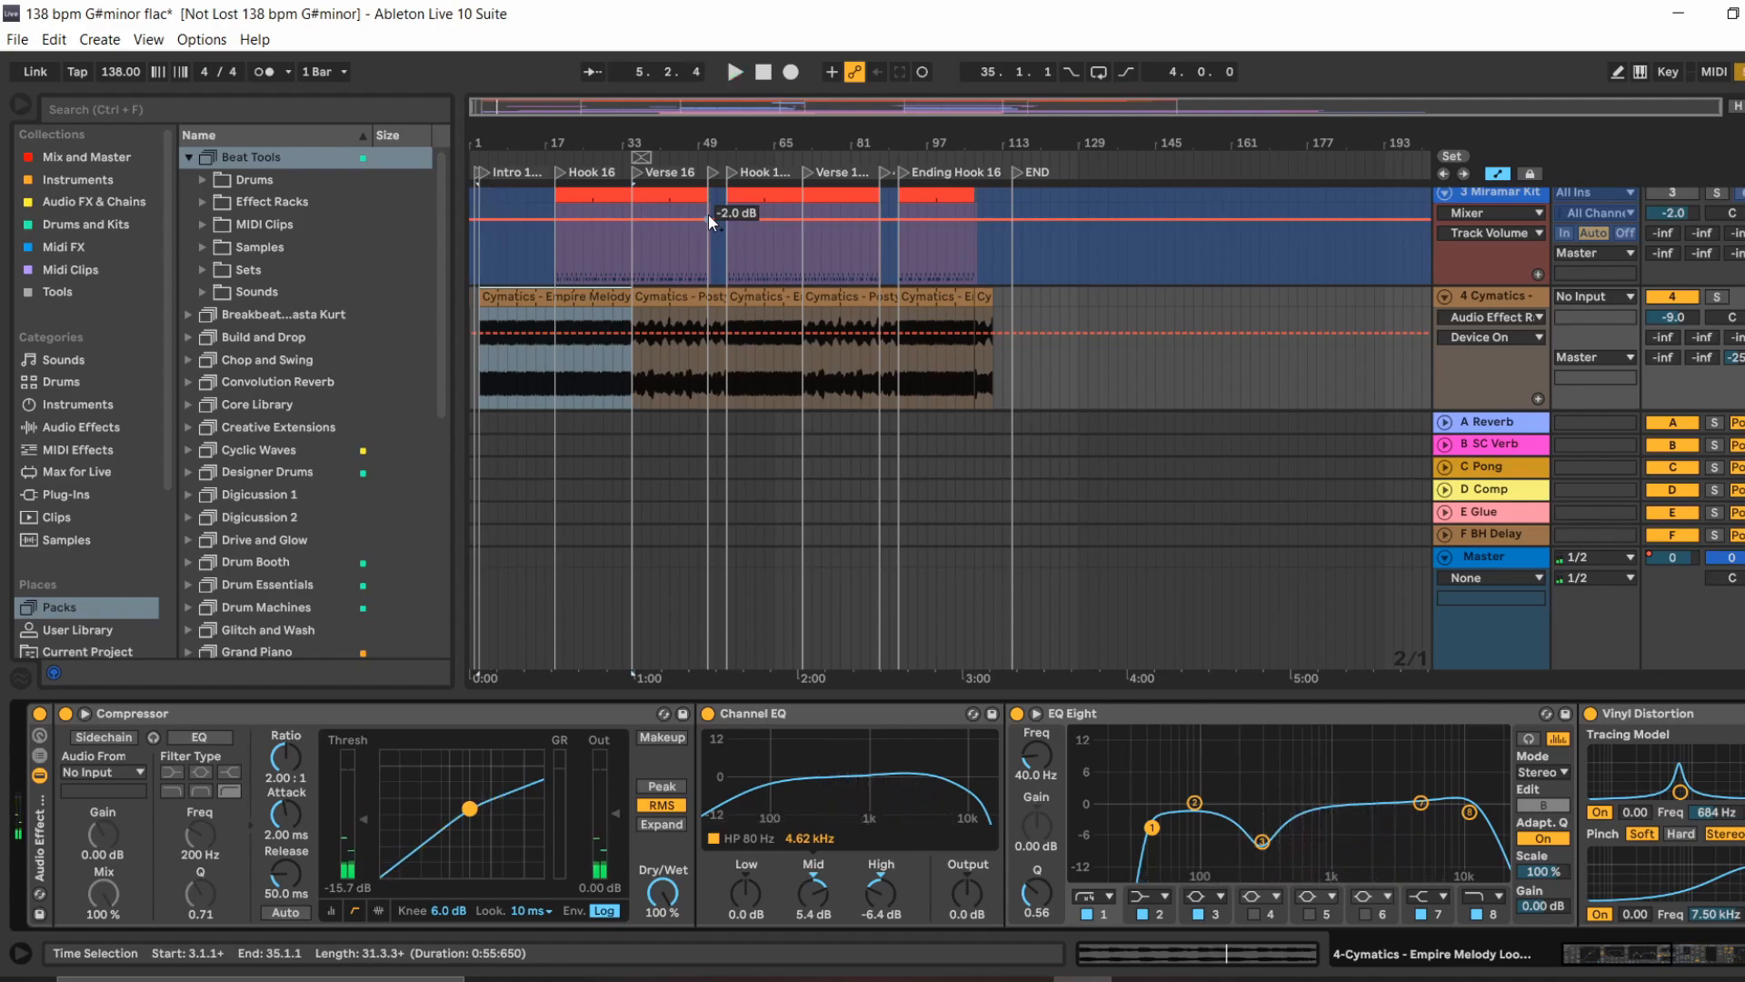
Step: Audition the melody's Verse 16 clip in solo, comparing its sound with the Audio Effect Rack bypassed and enabled
click(652, 300)
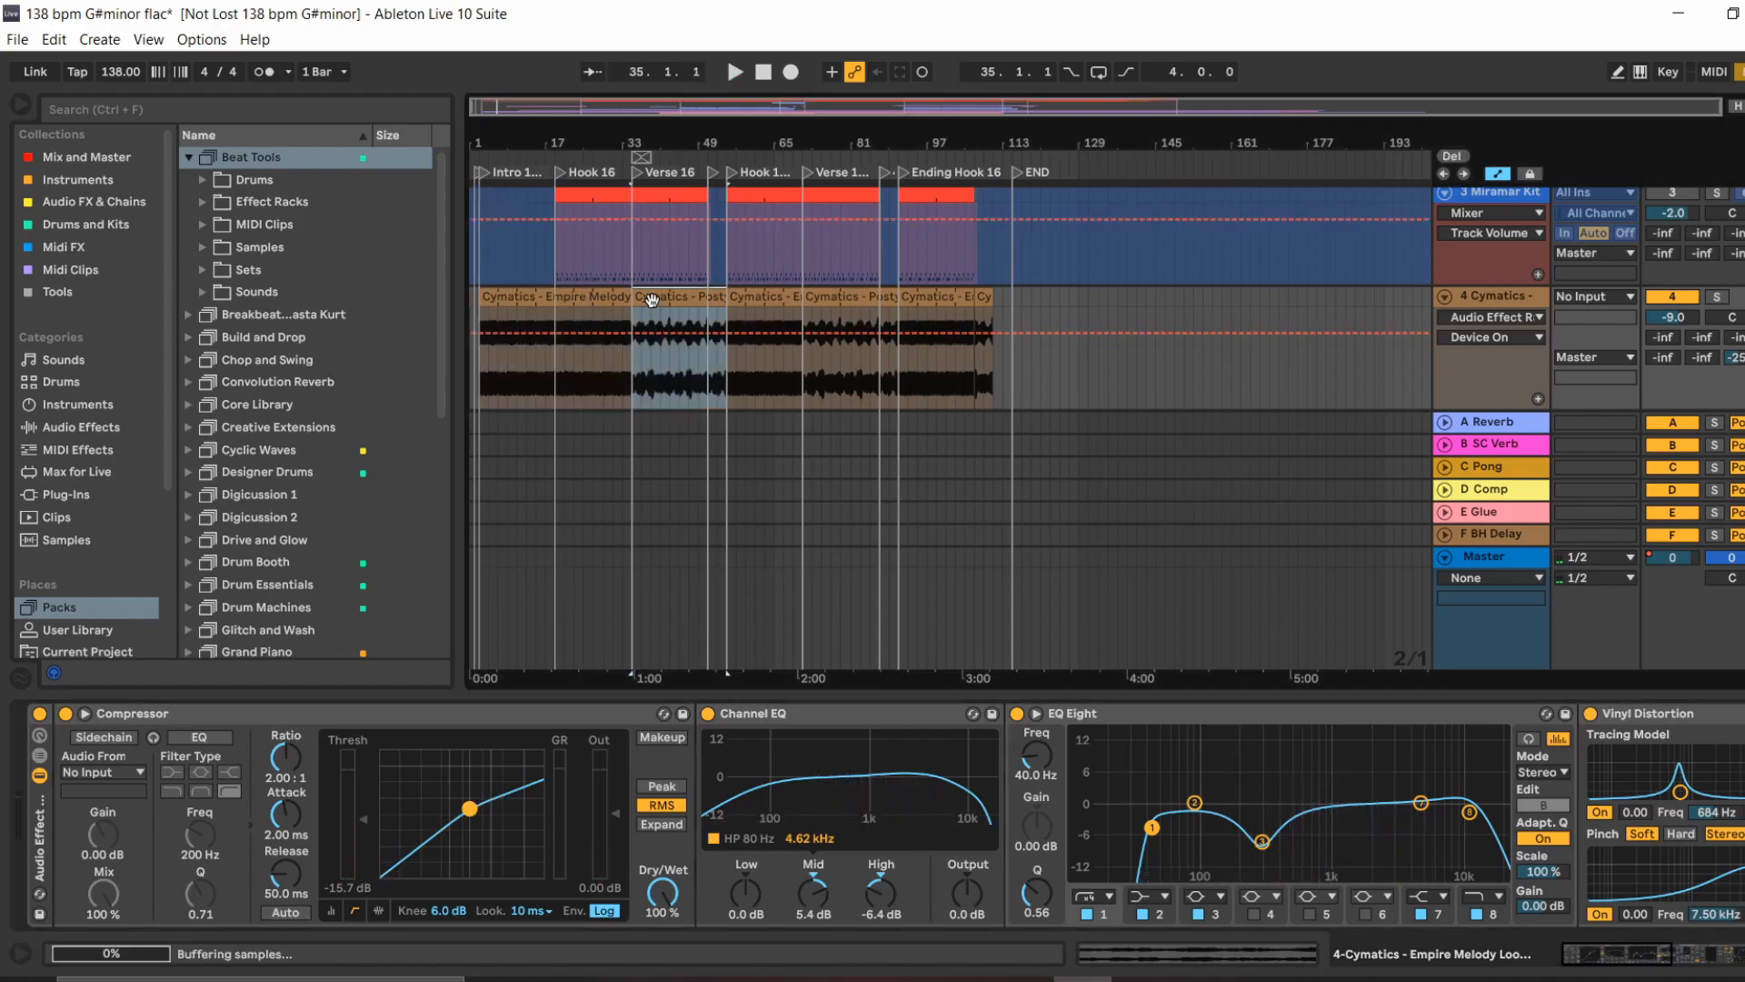
click(1716, 297)
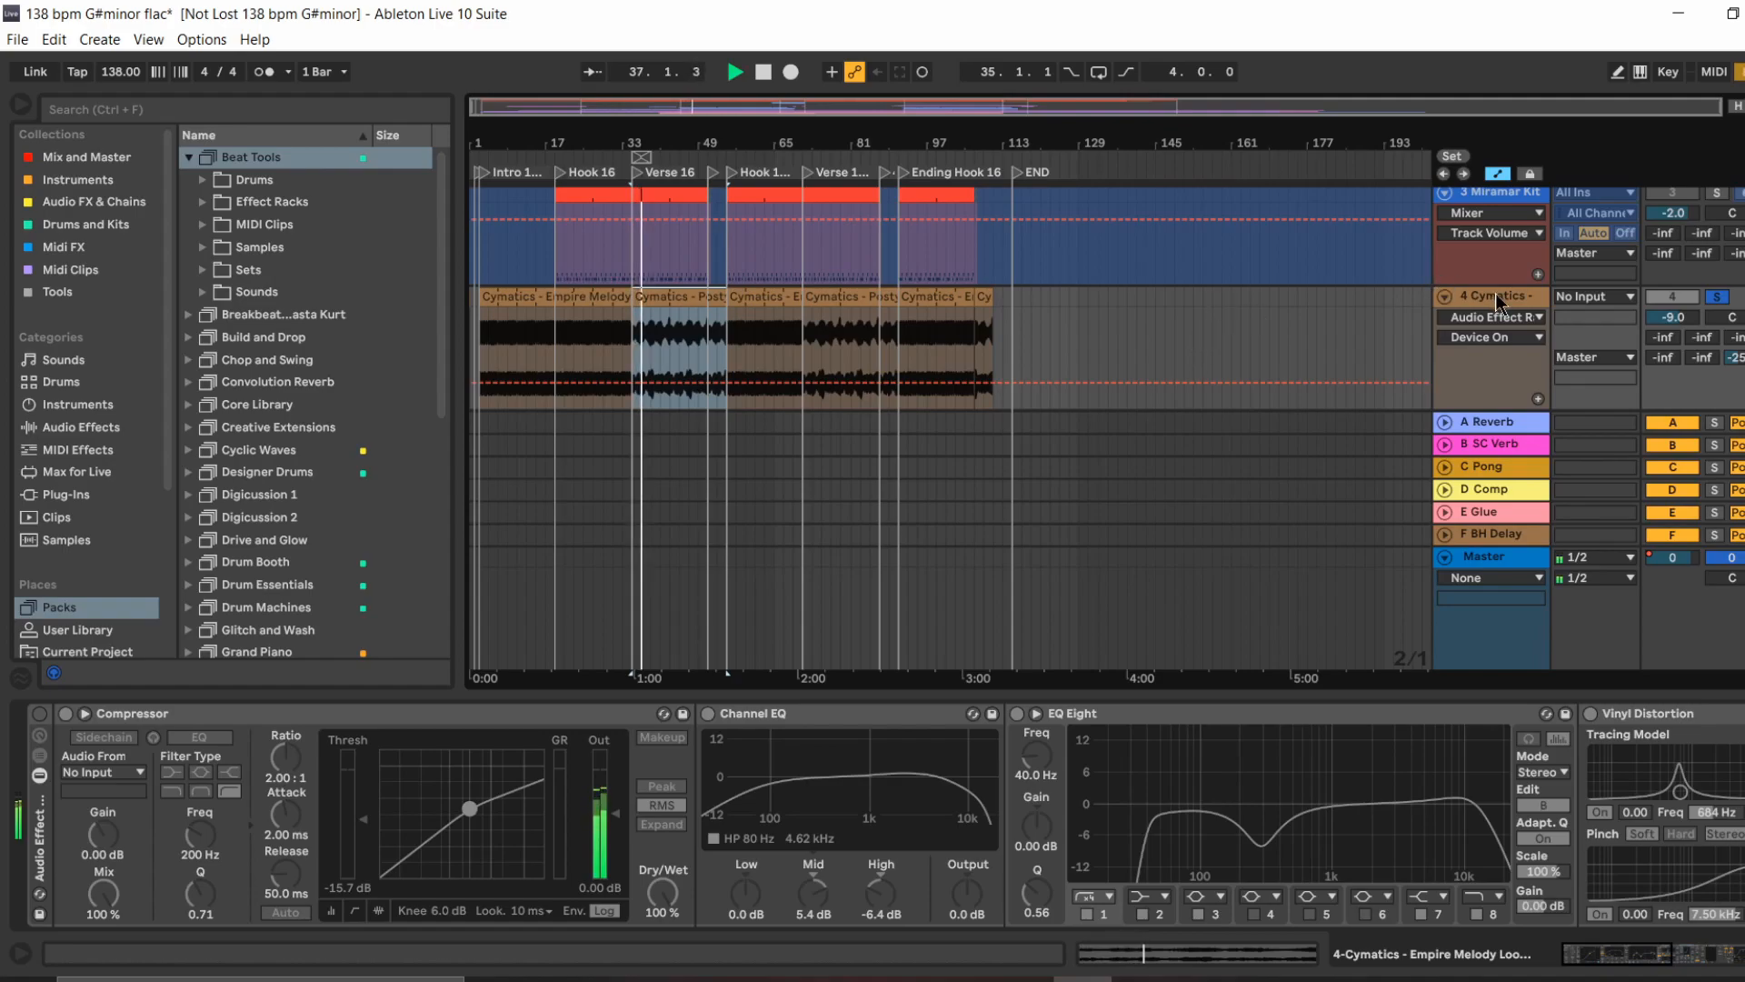
scroll(1498, 302, down, 2)
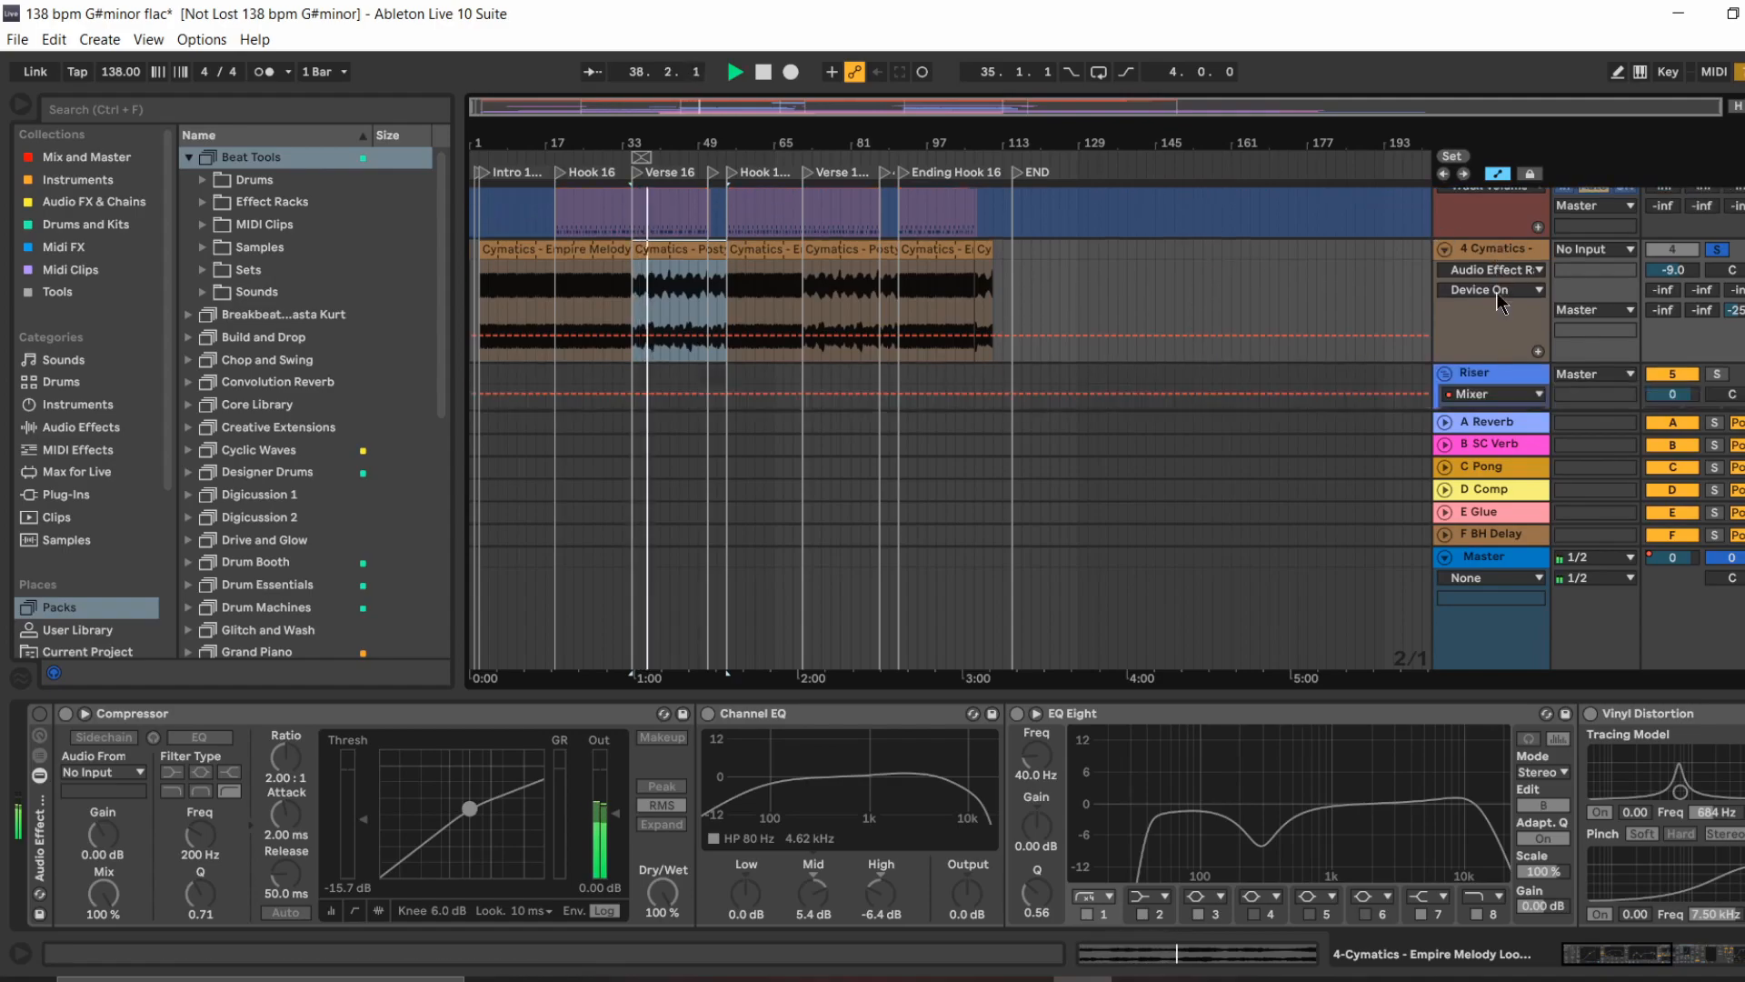
scroll(1498, 302, up, 1)
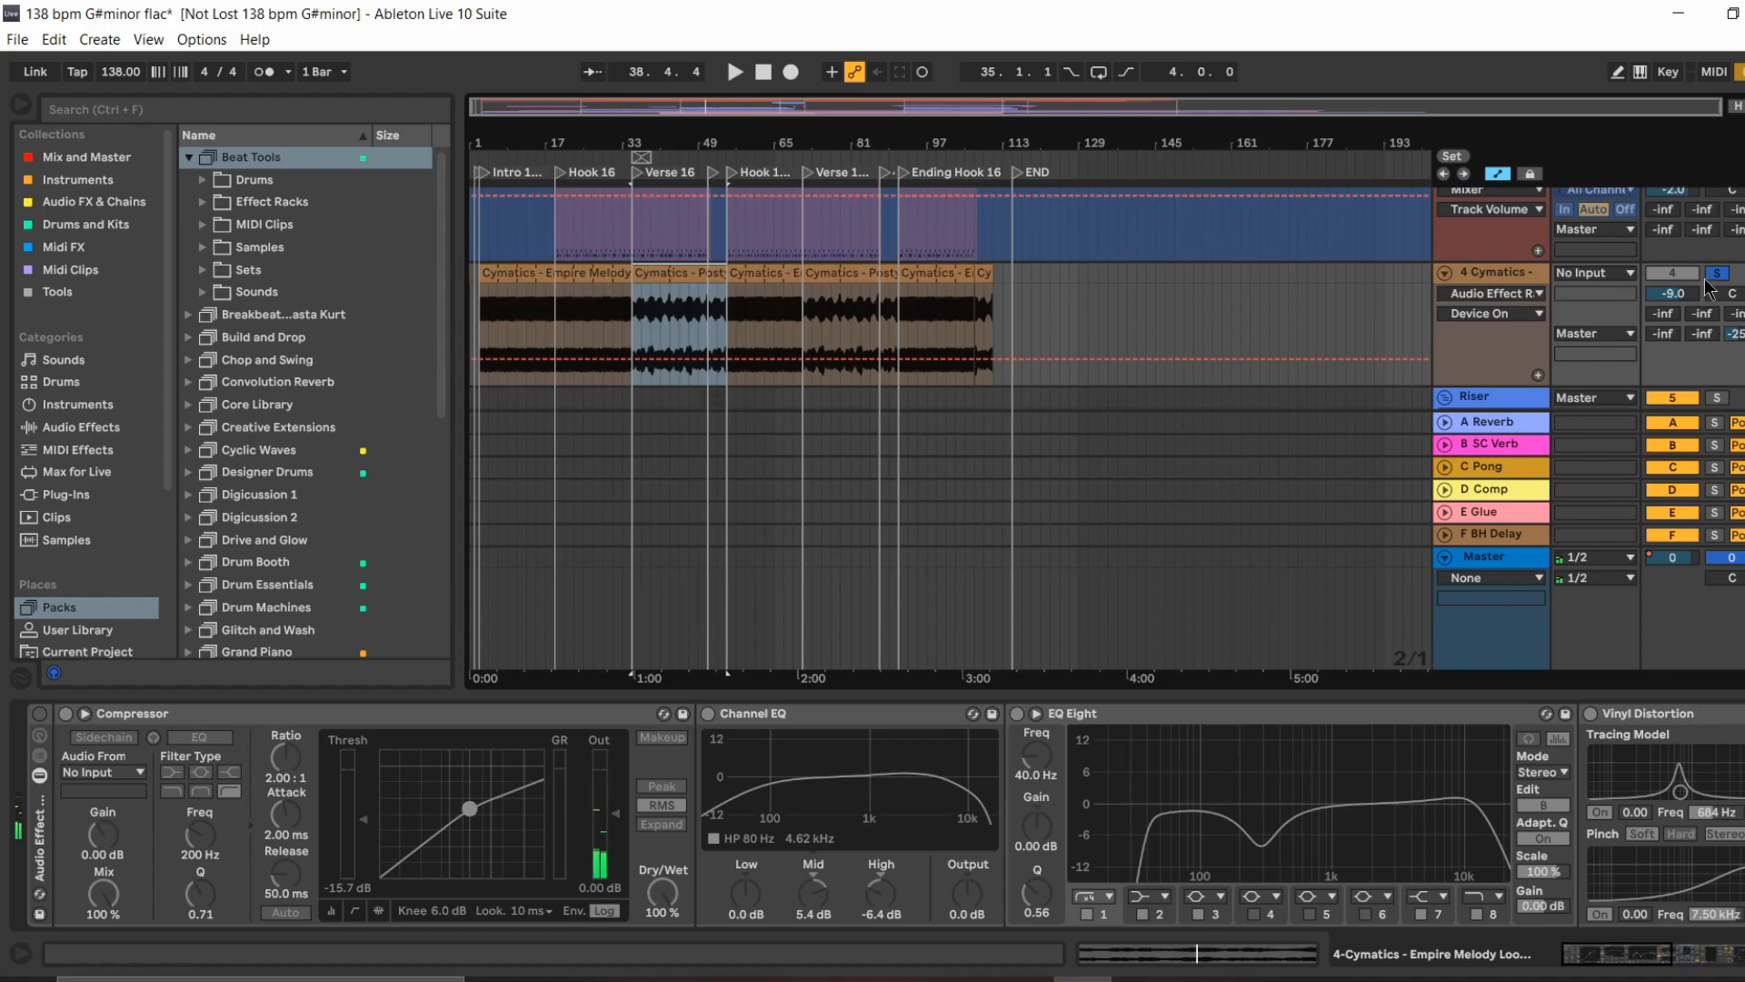
click(40, 714)
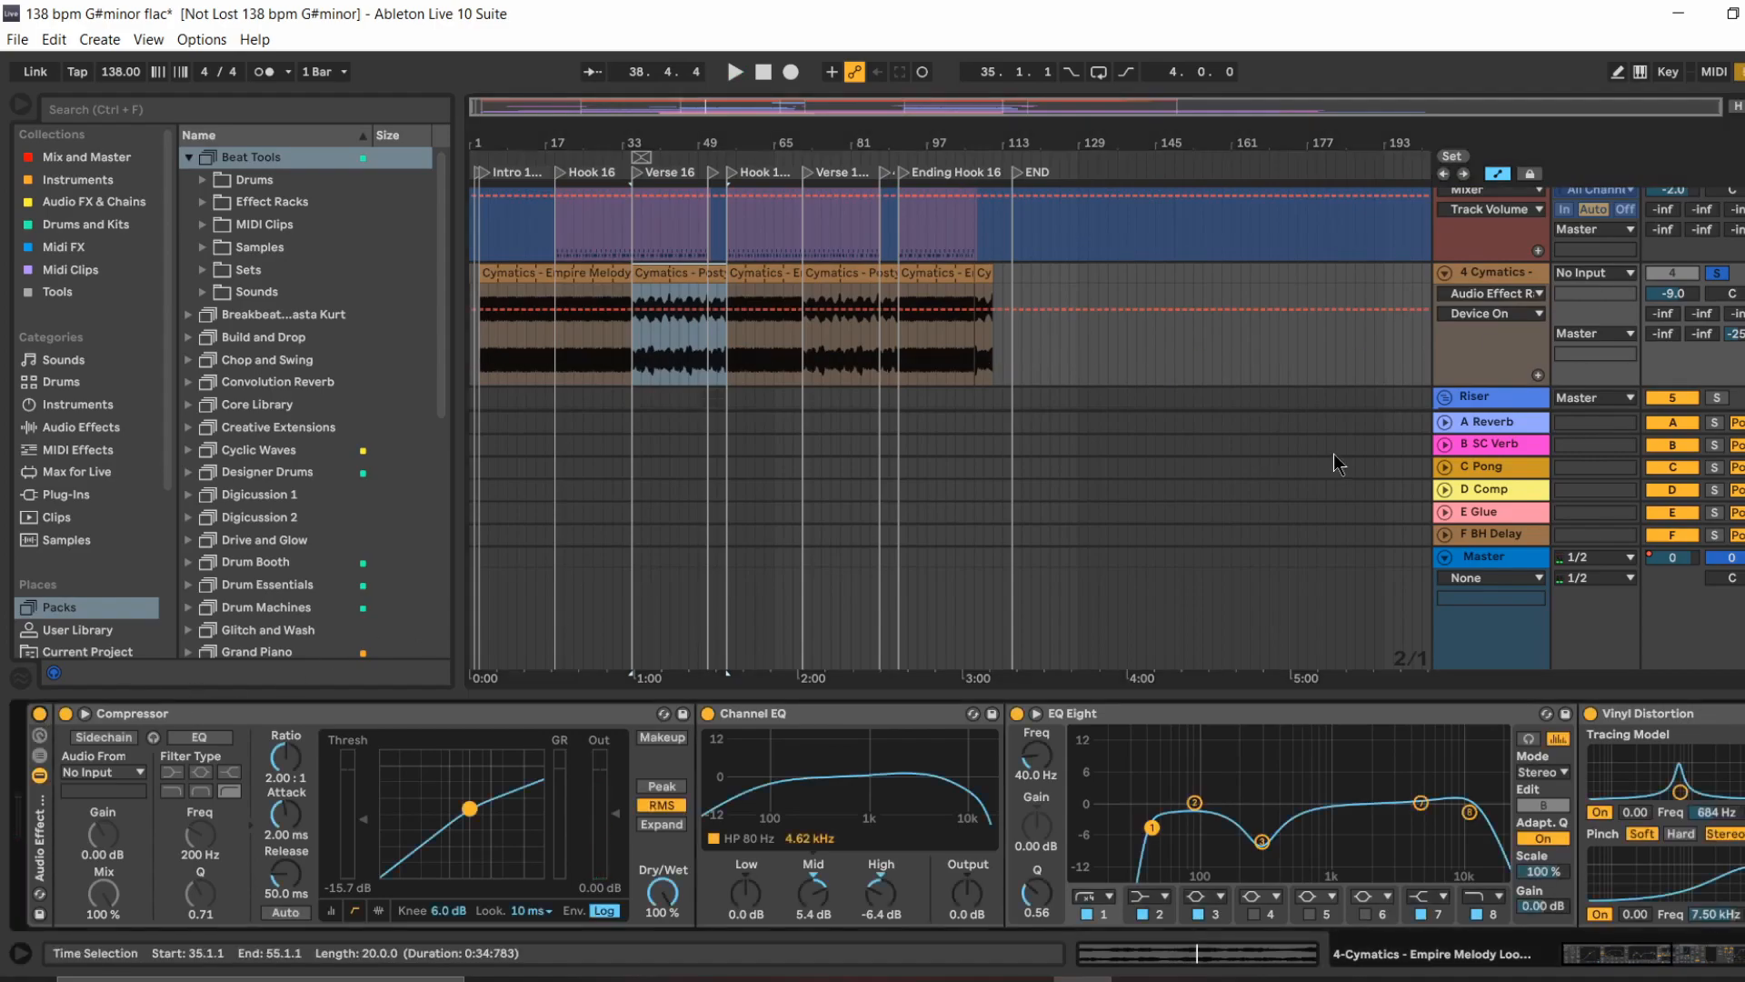
key(space)
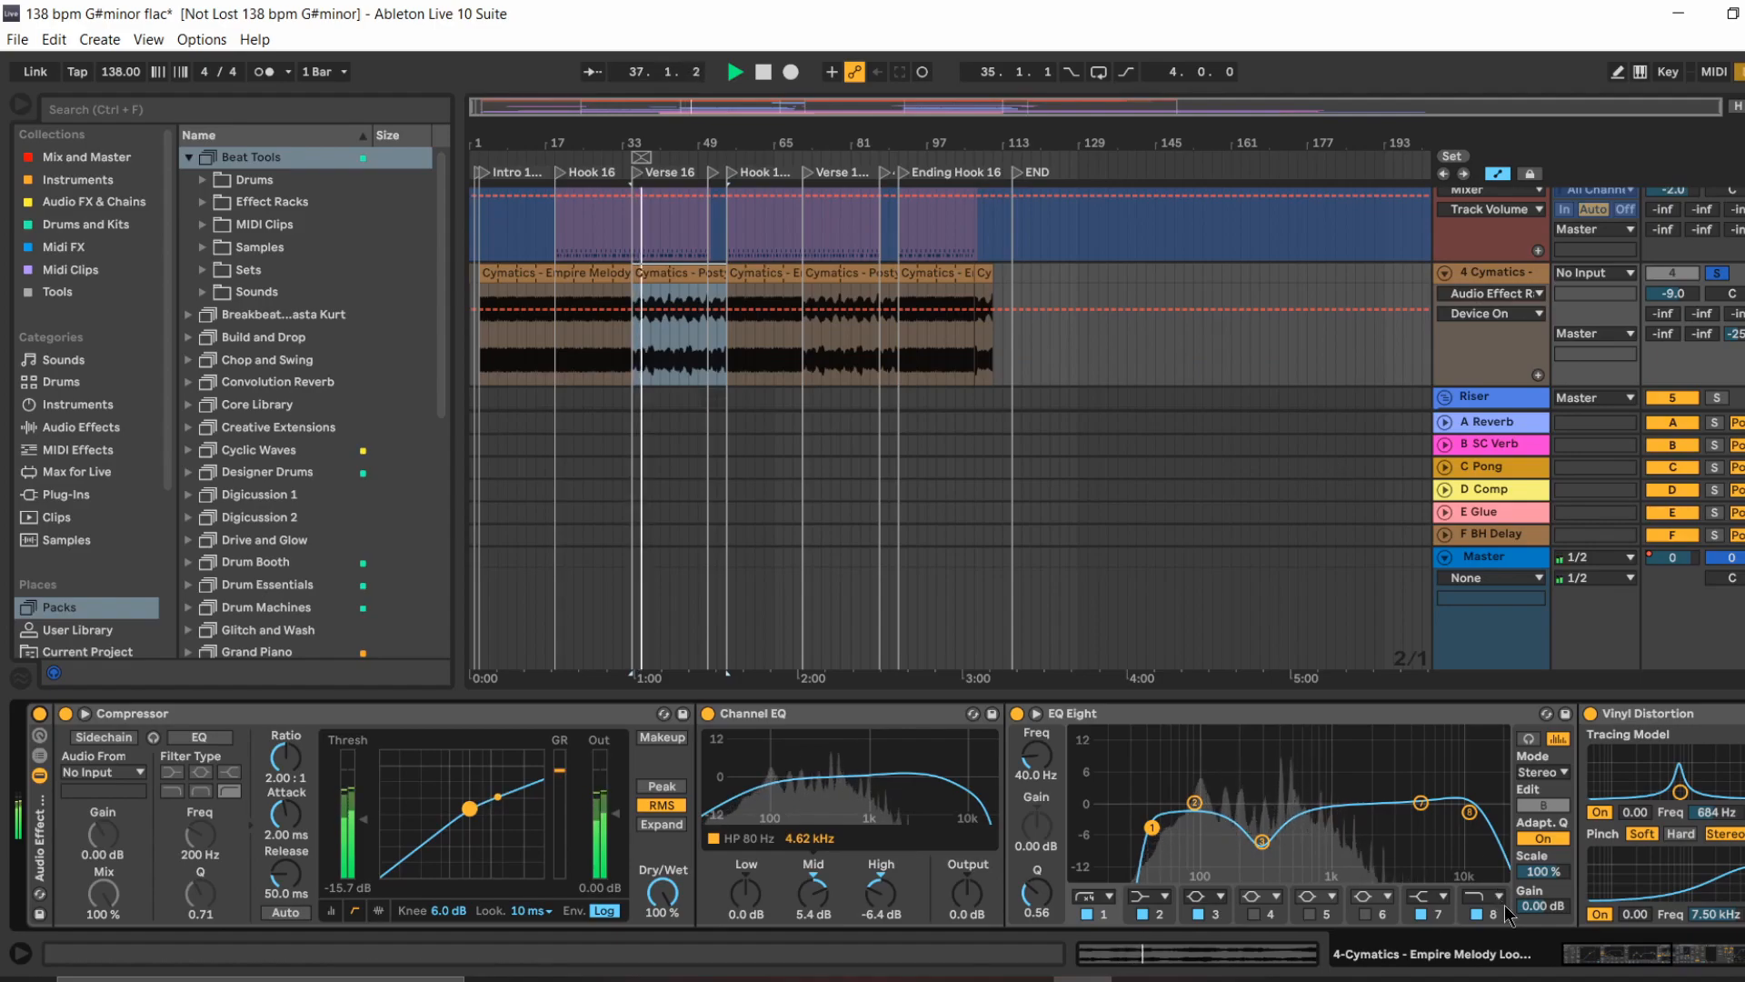
mouse_move(1627, 955)
mouse_down()
mouse_move(1711, 977)
mouse_move(1700, 961)
mouse_move(1624, 974)
mouse_up()
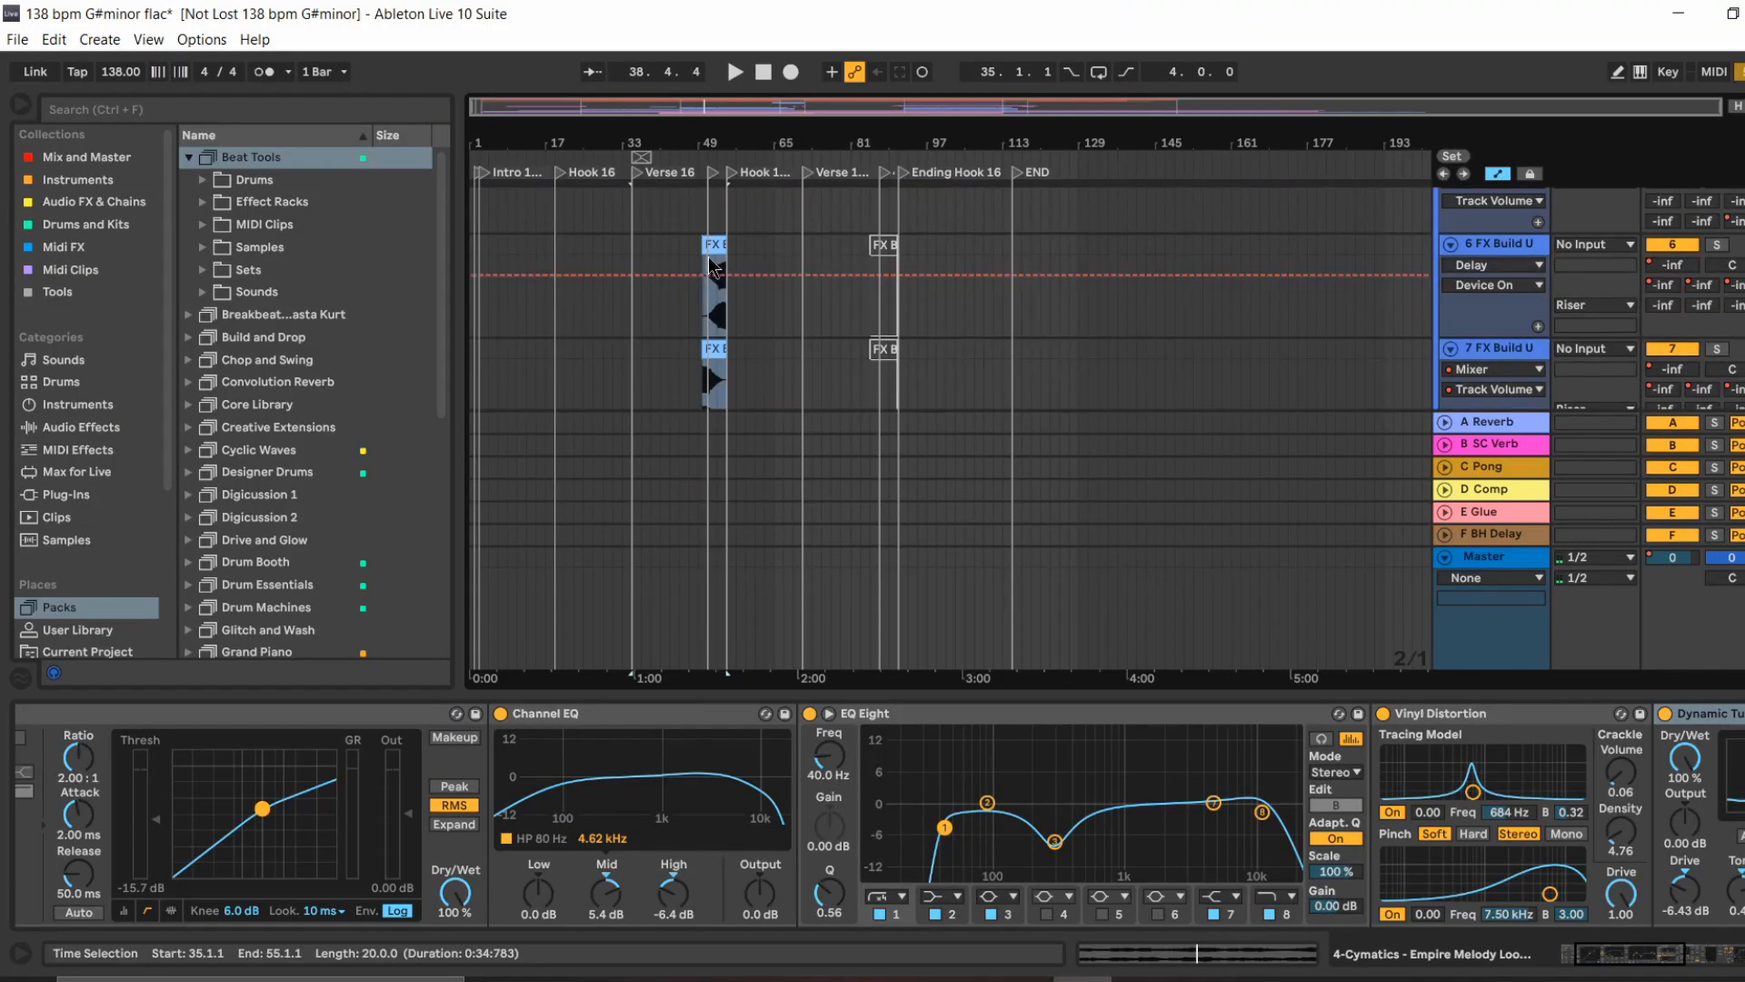
Step: Select the first FX Build Upsynth clip and audition track 6 in solo
click(709, 256)
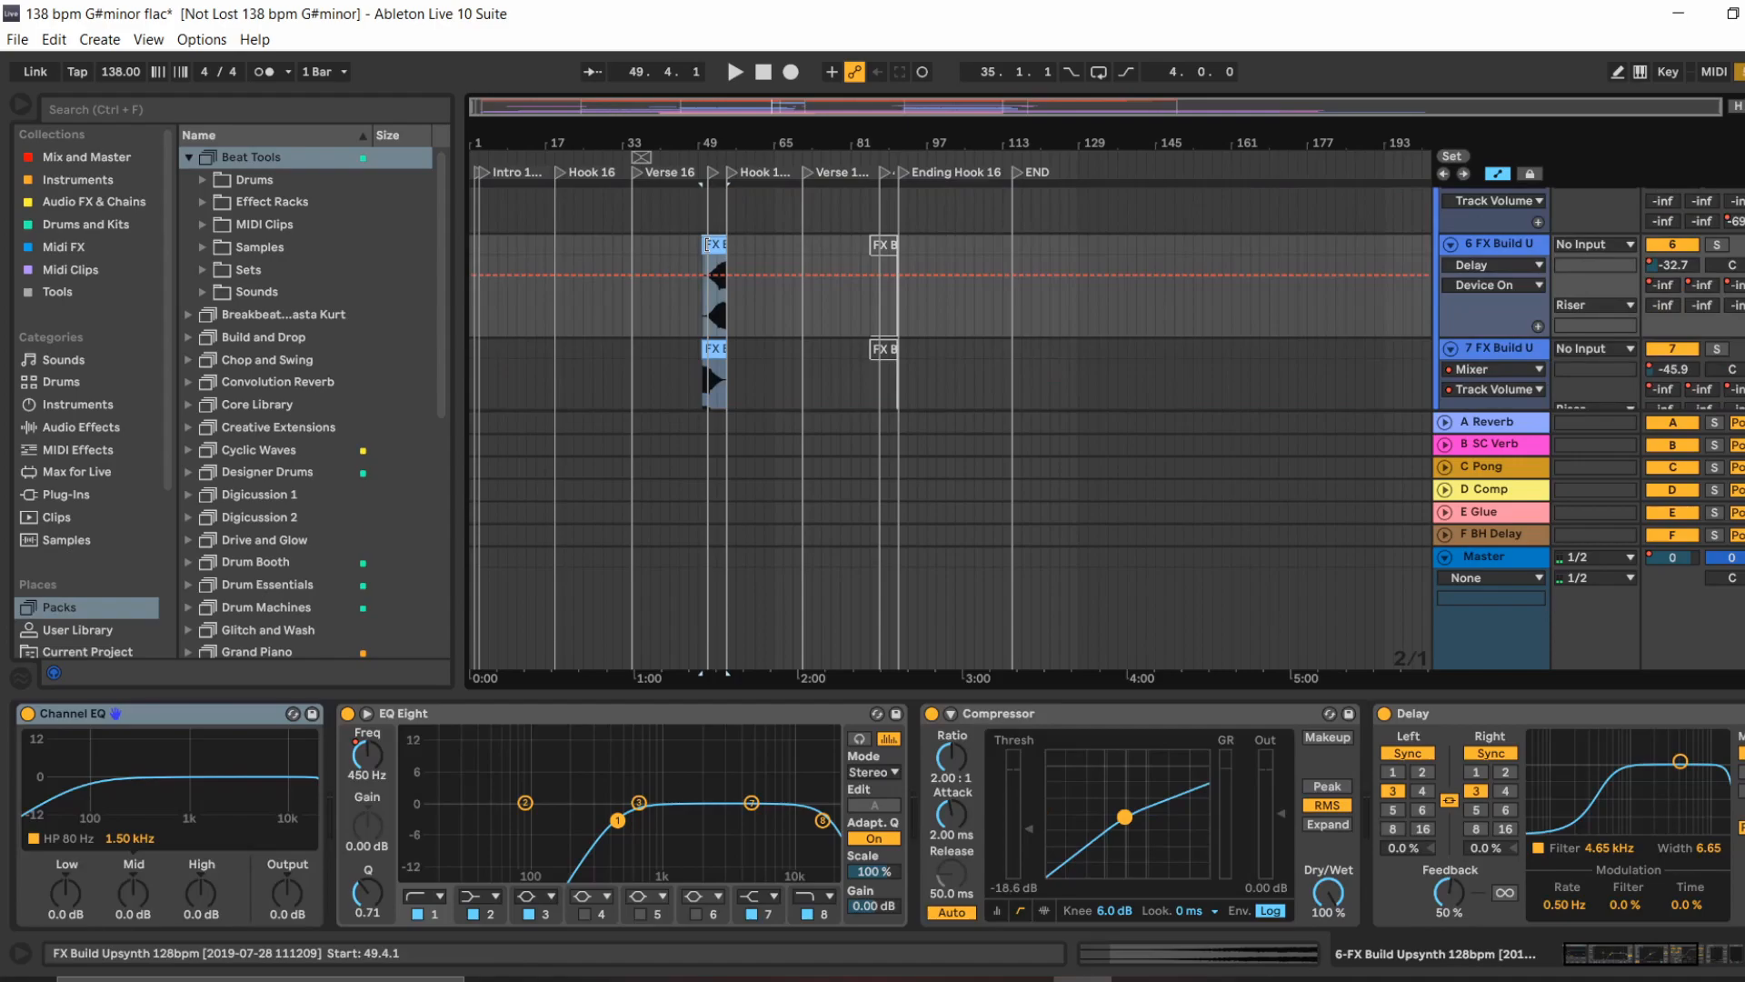
click(1721, 247)
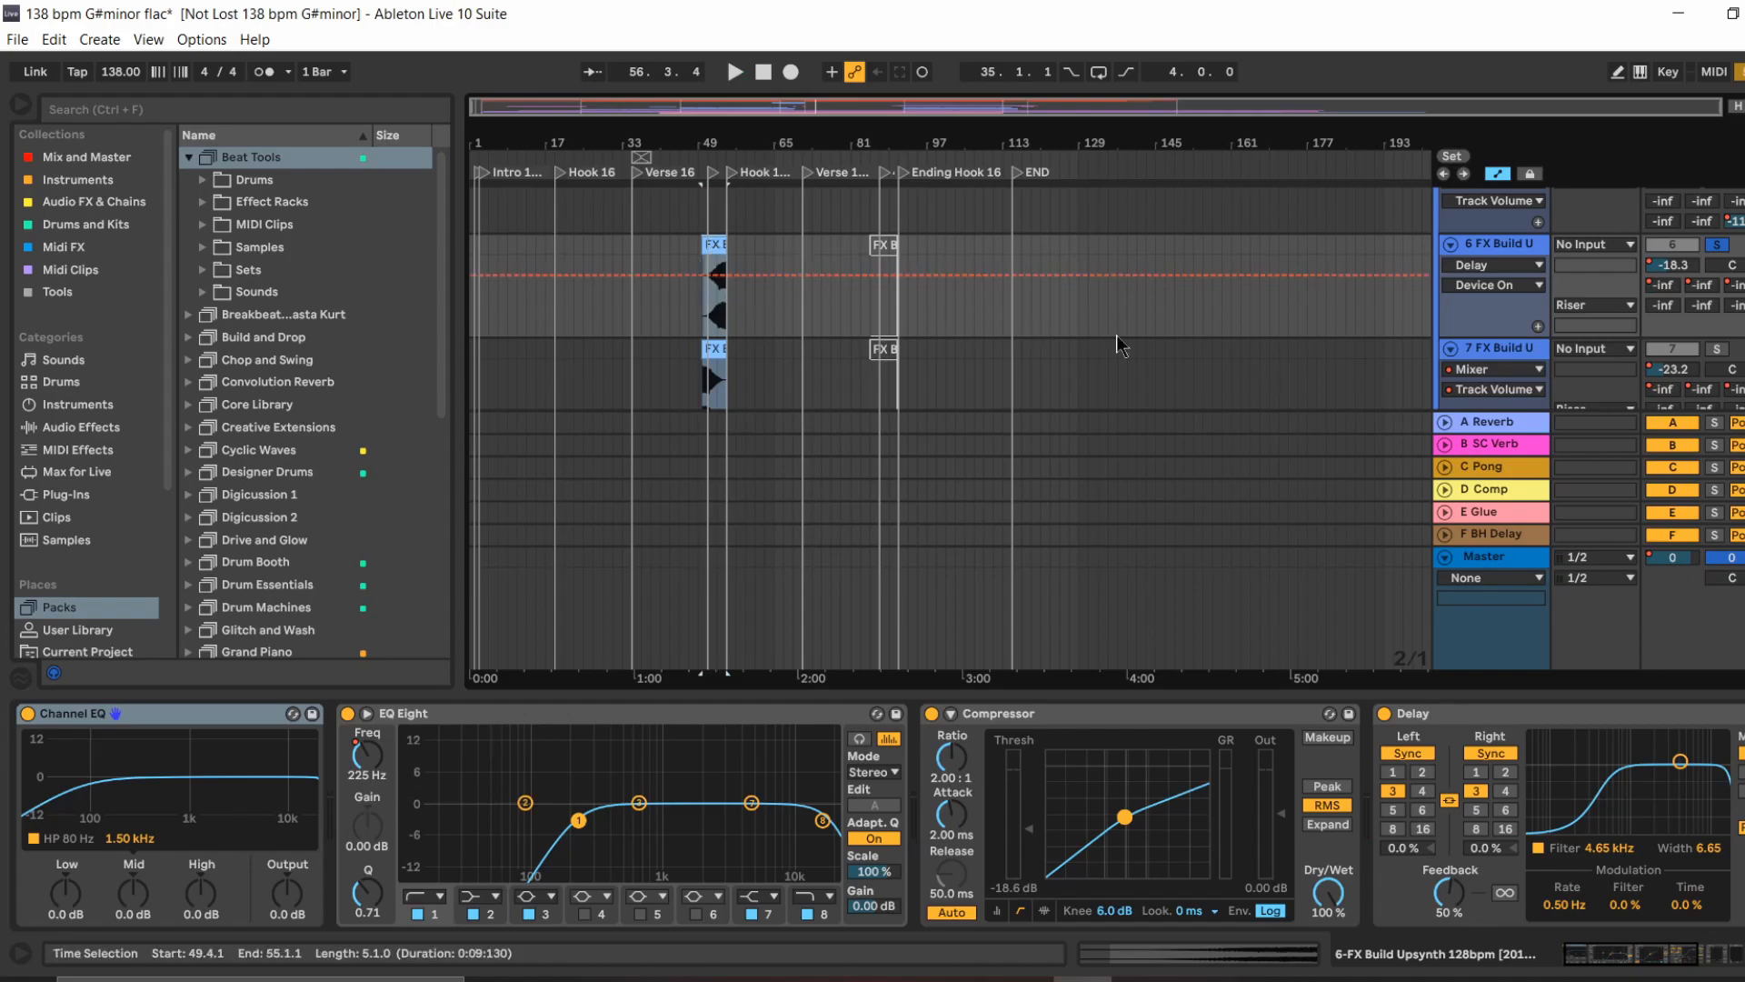
Step: Examine the device chains on the return tracks A Reverb, B SC Verb and C Pong
click(1493, 423)
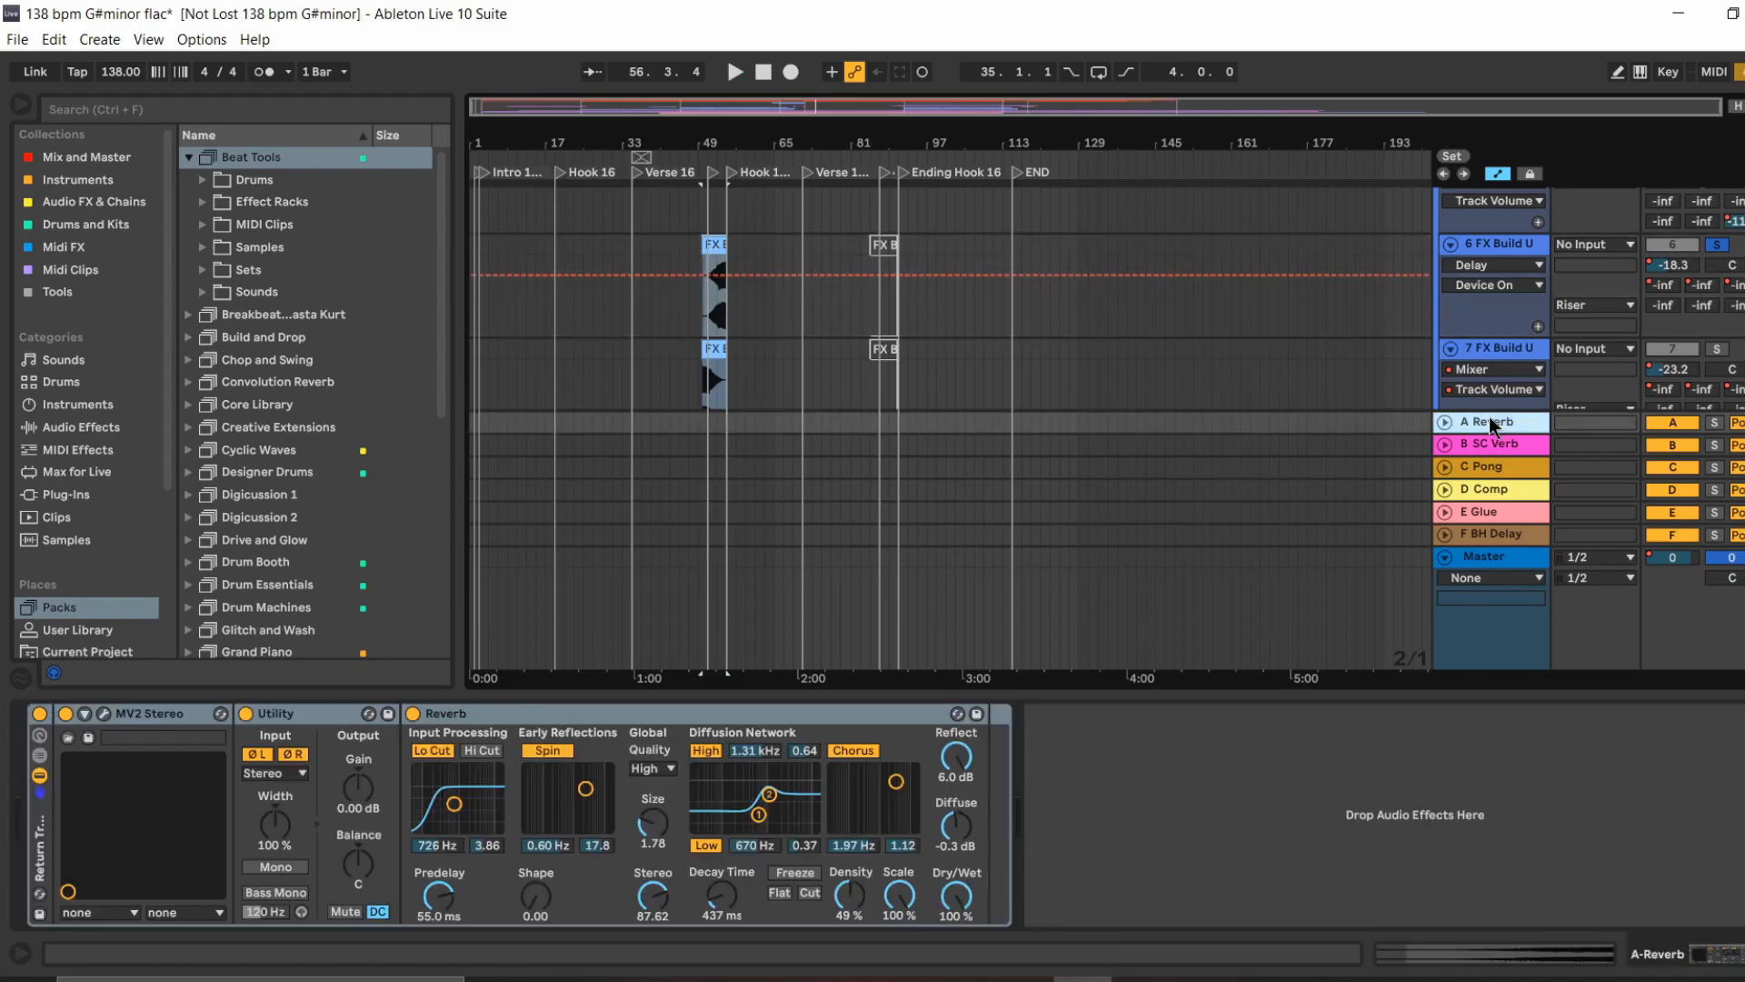
click(1503, 446)
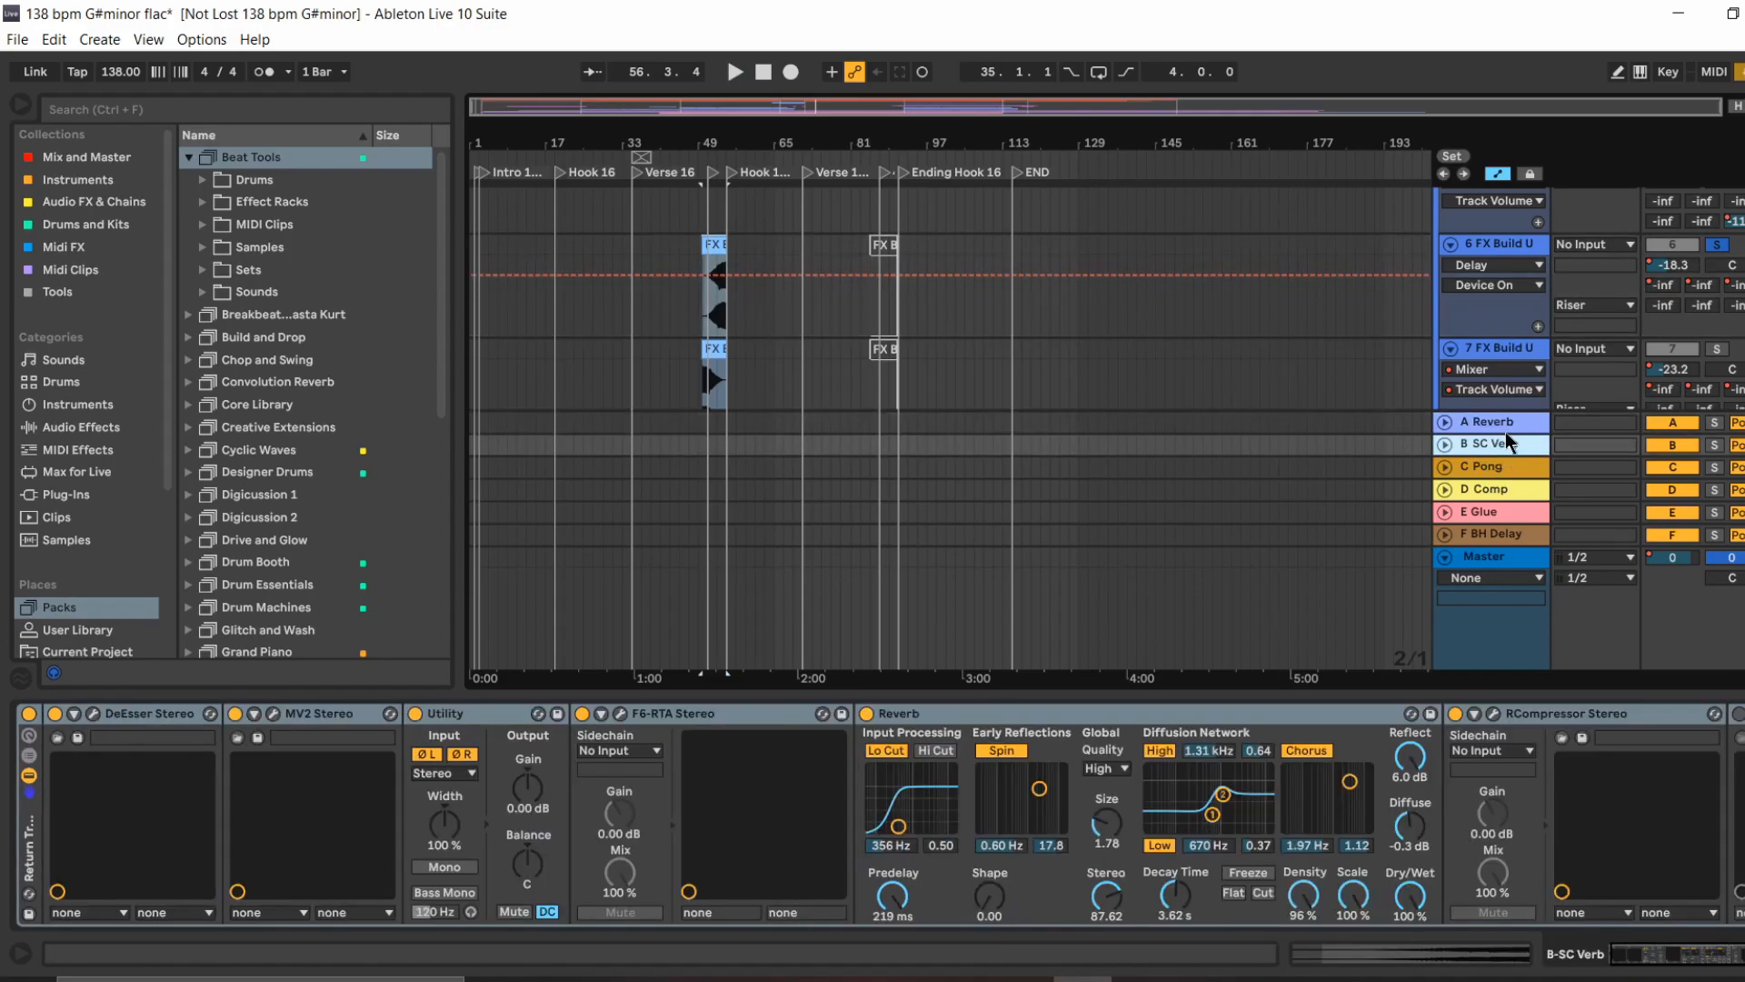
click(1505, 428)
click(1495, 444)
click(1495, 467)
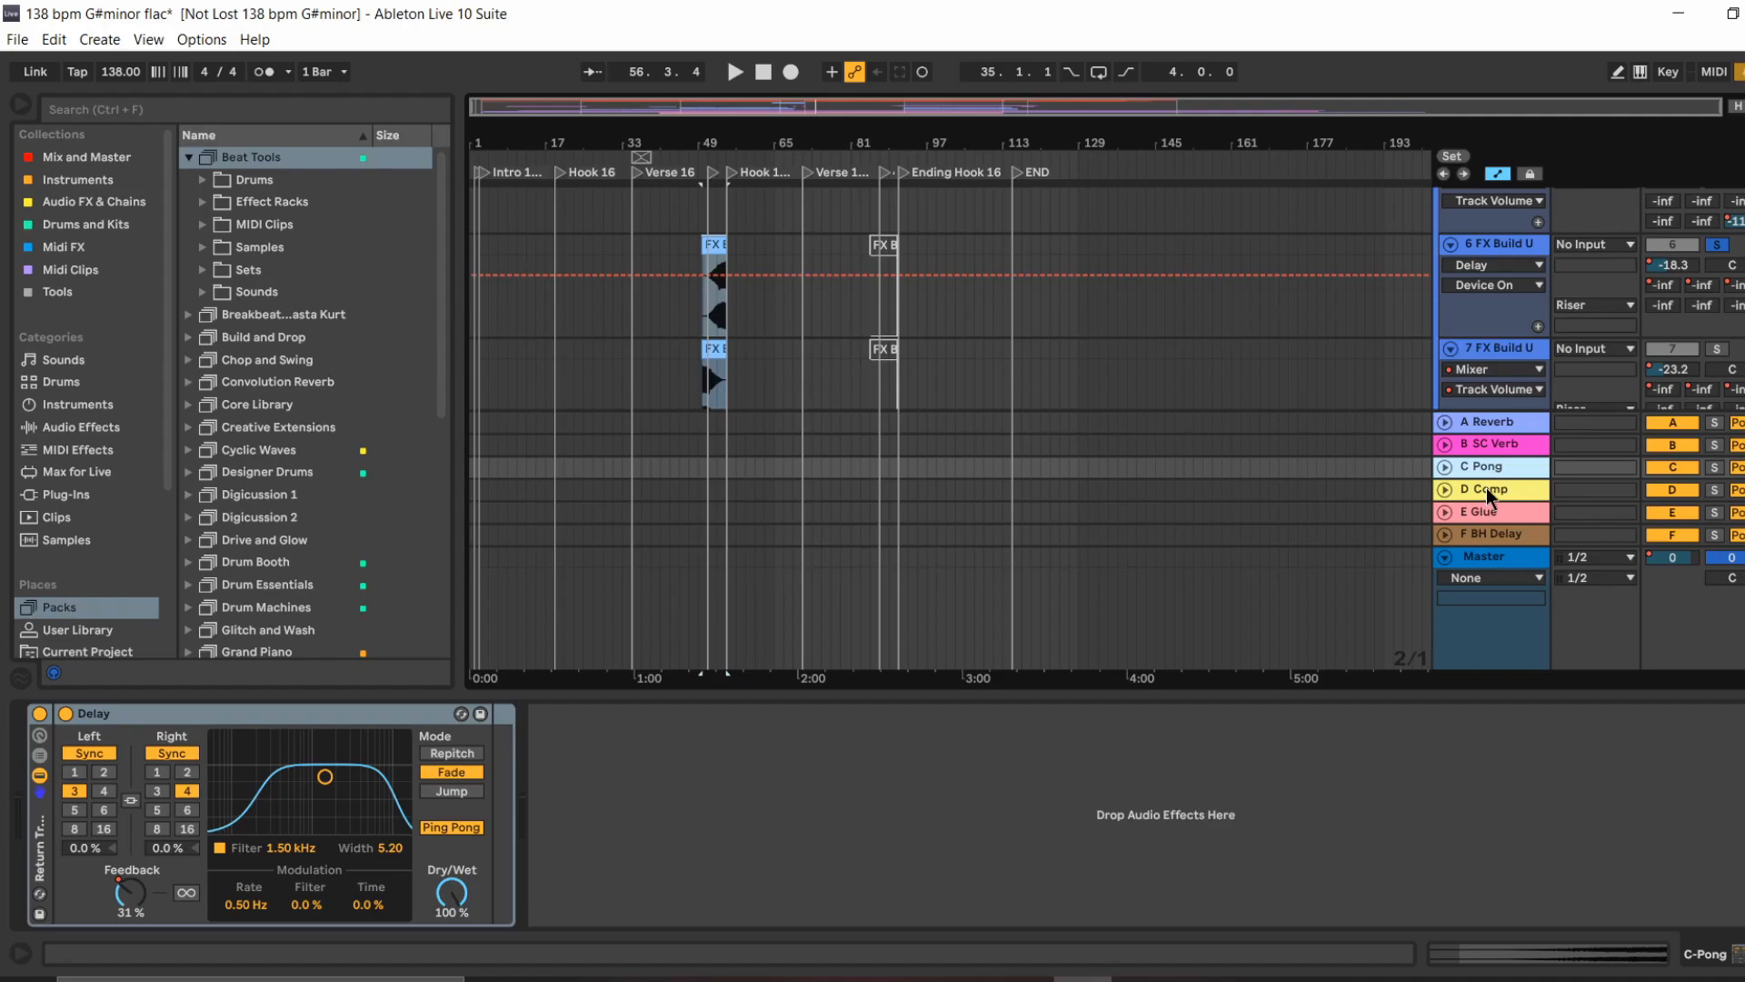
Step: Examine TDR Kotelnikov on return track D Comp and the Glue Compressor on return track E Glue
click(1486, 491)
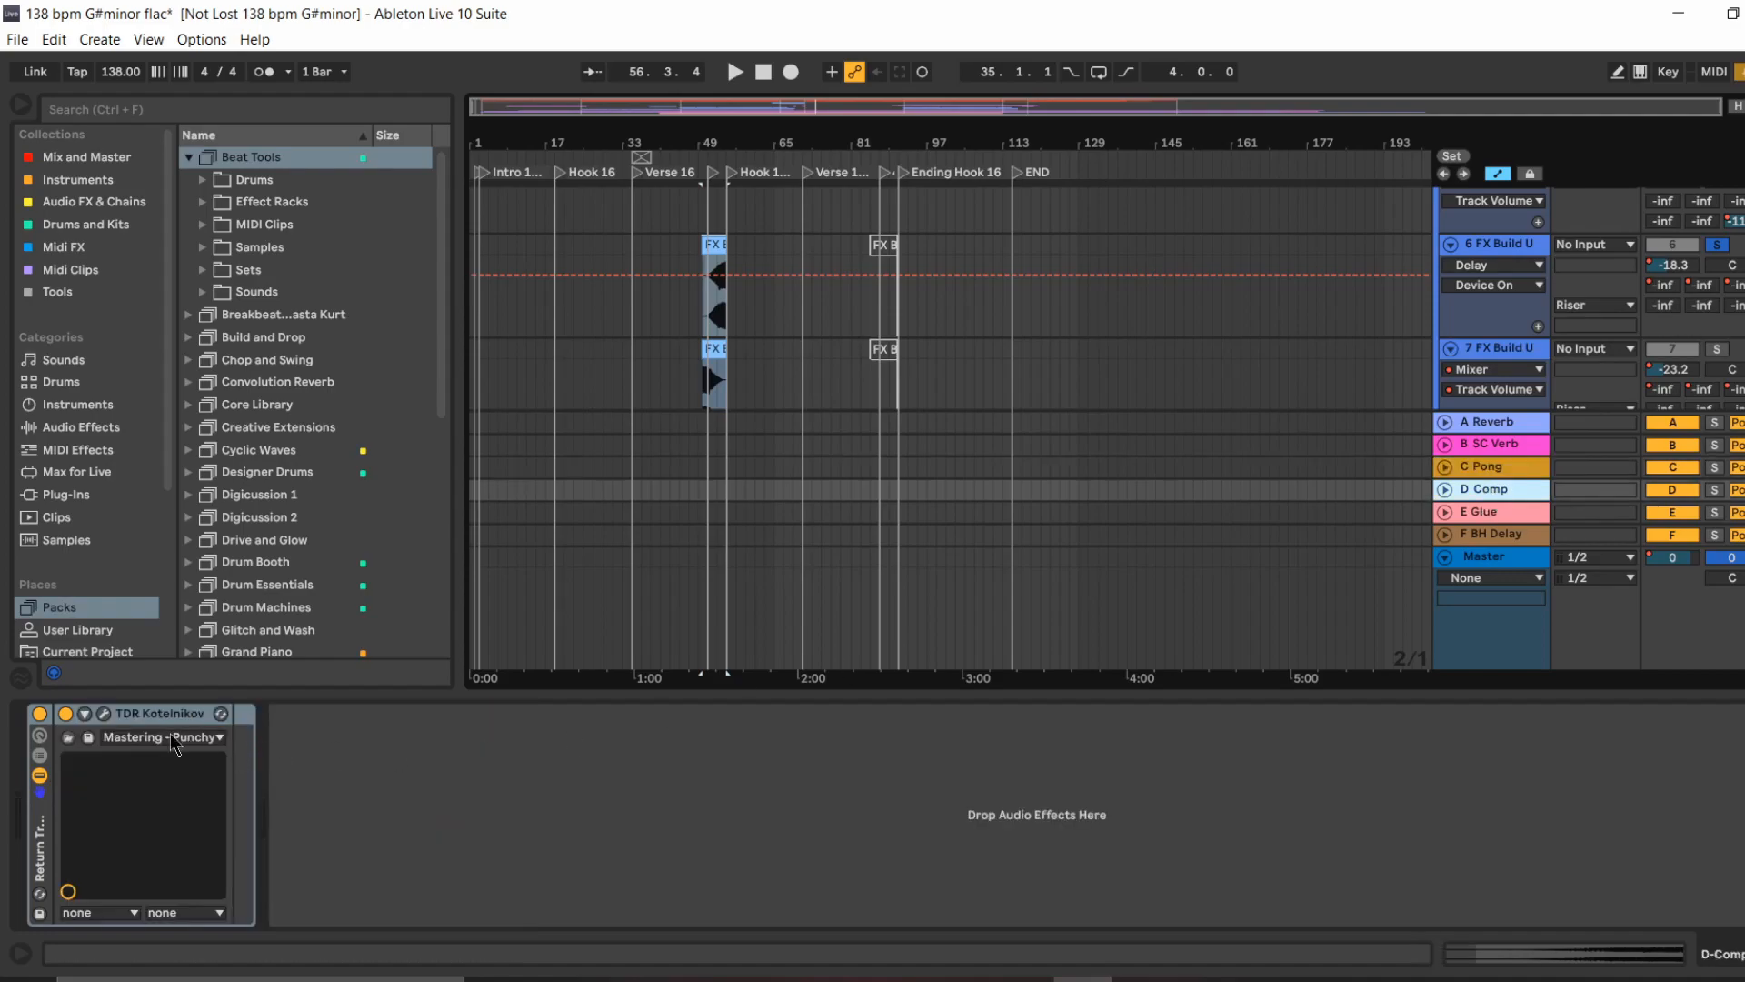
click(104, 714)
click(1491, 511)
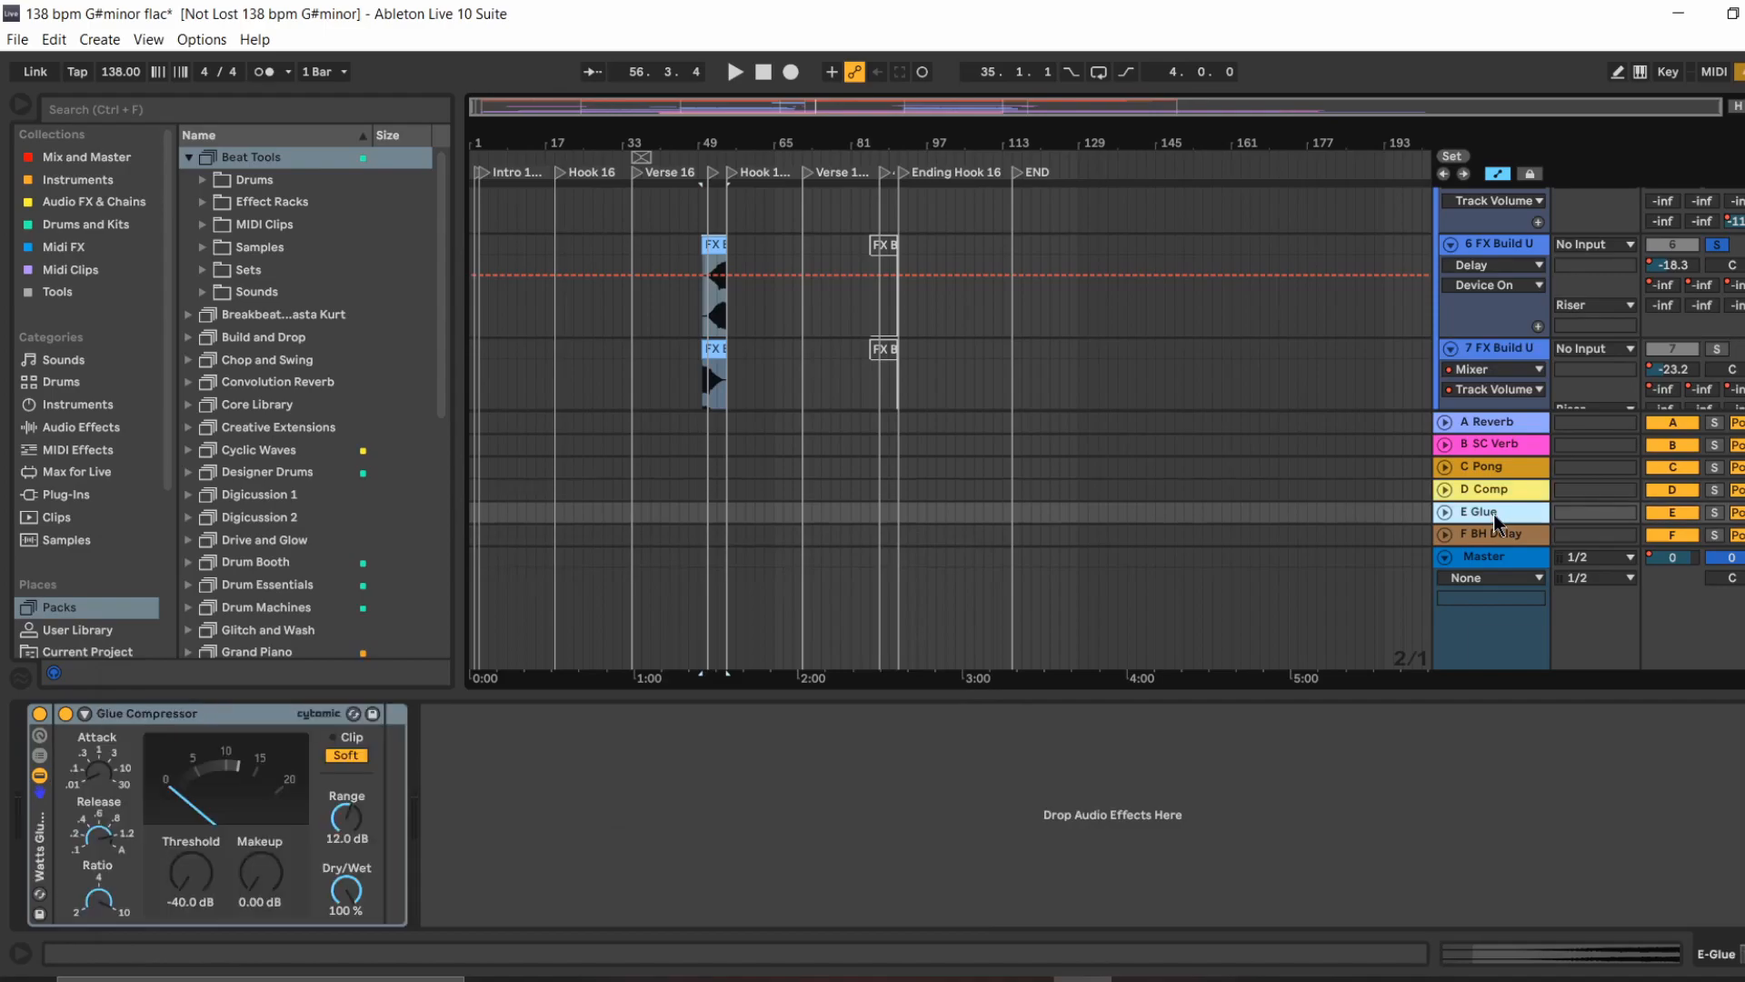
right_click(196, 715)
click(241, 672)
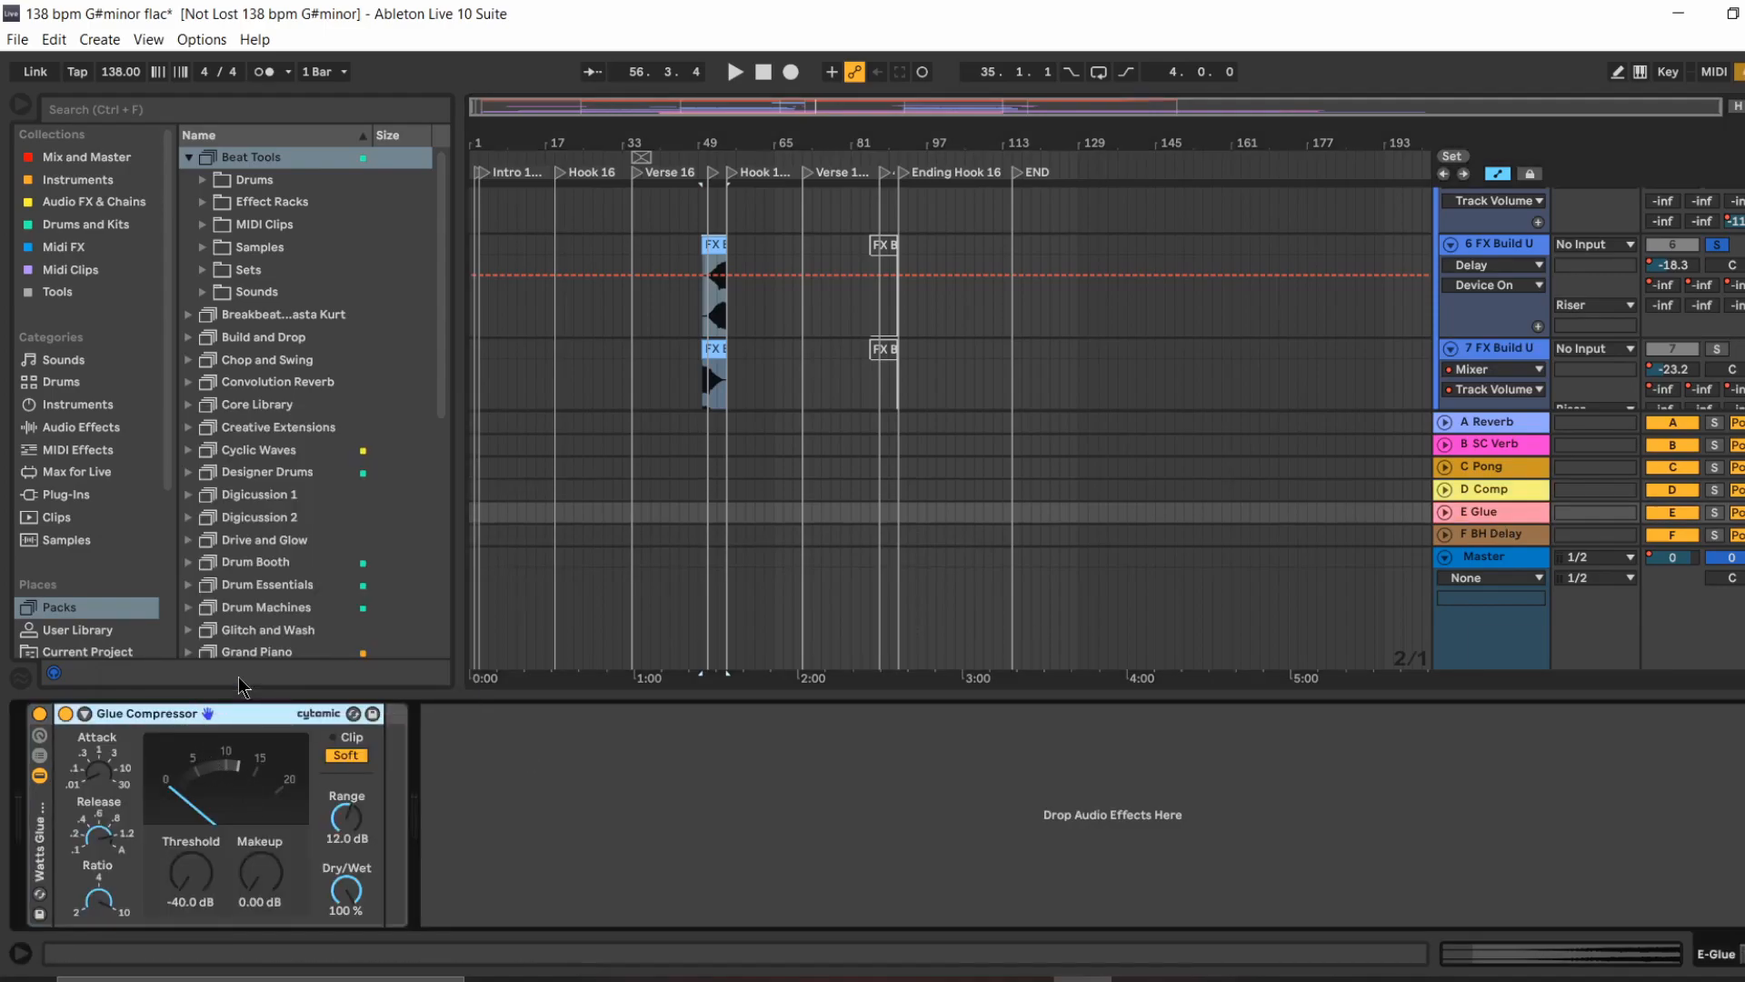
click(1486, 540)
click(104, 714)
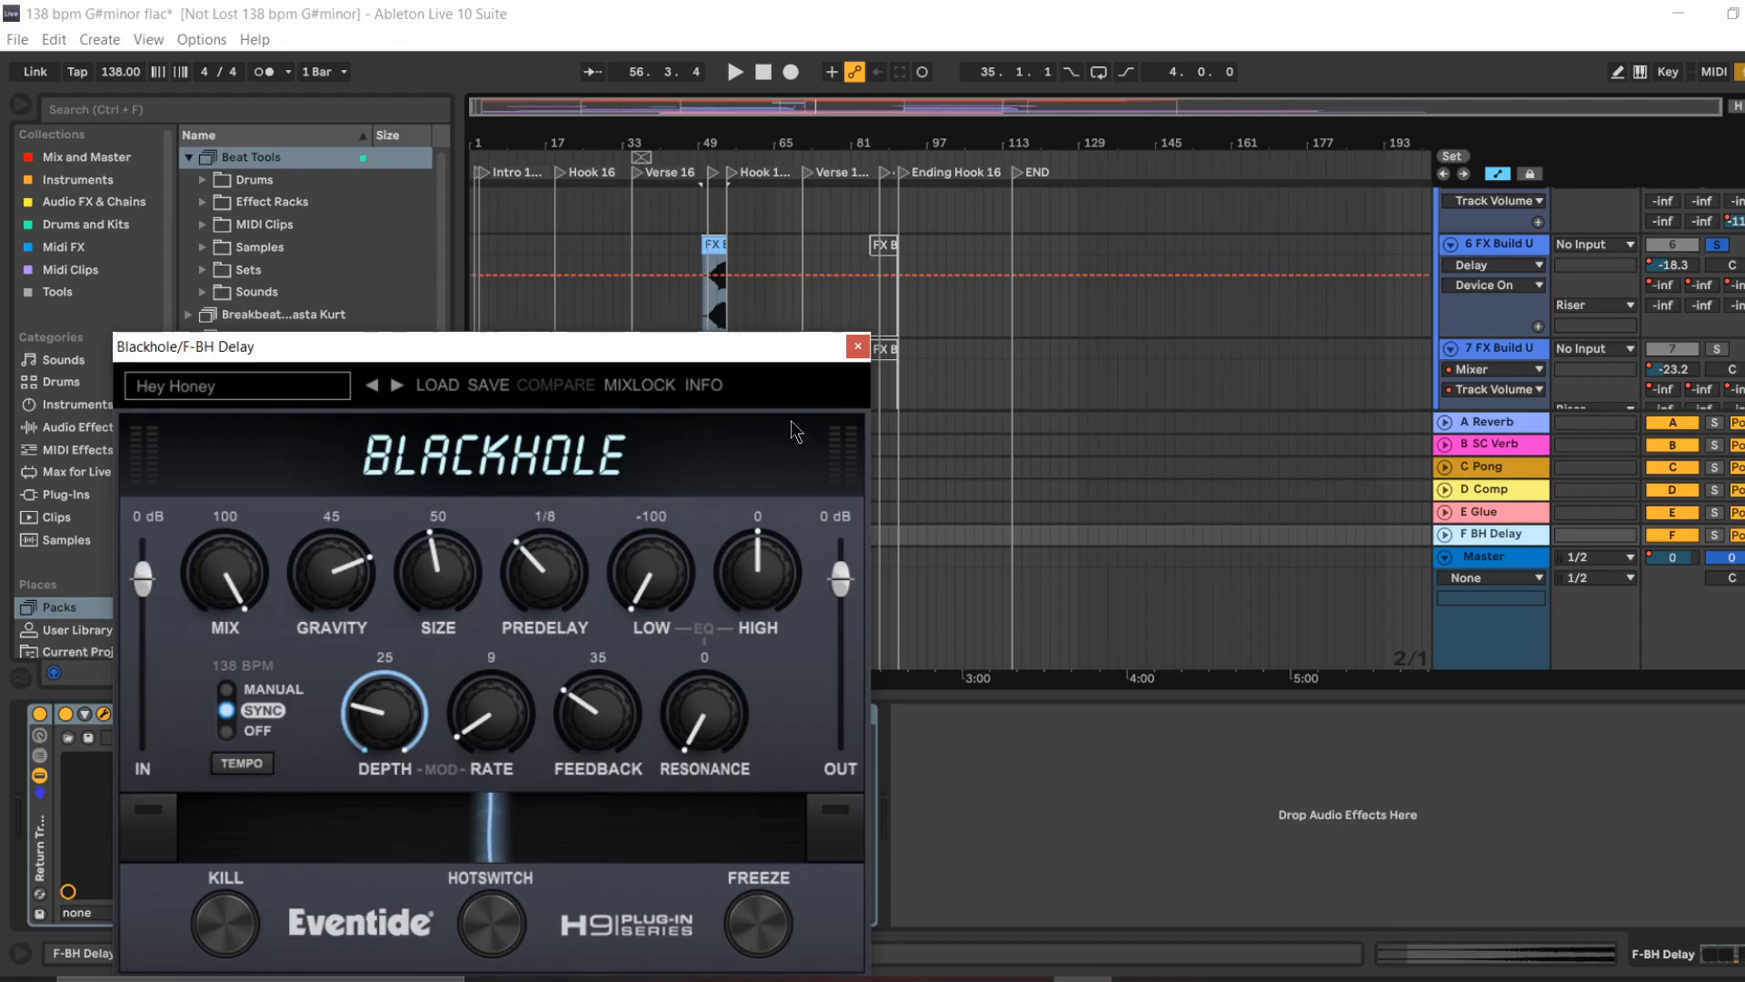
click(857, 347)
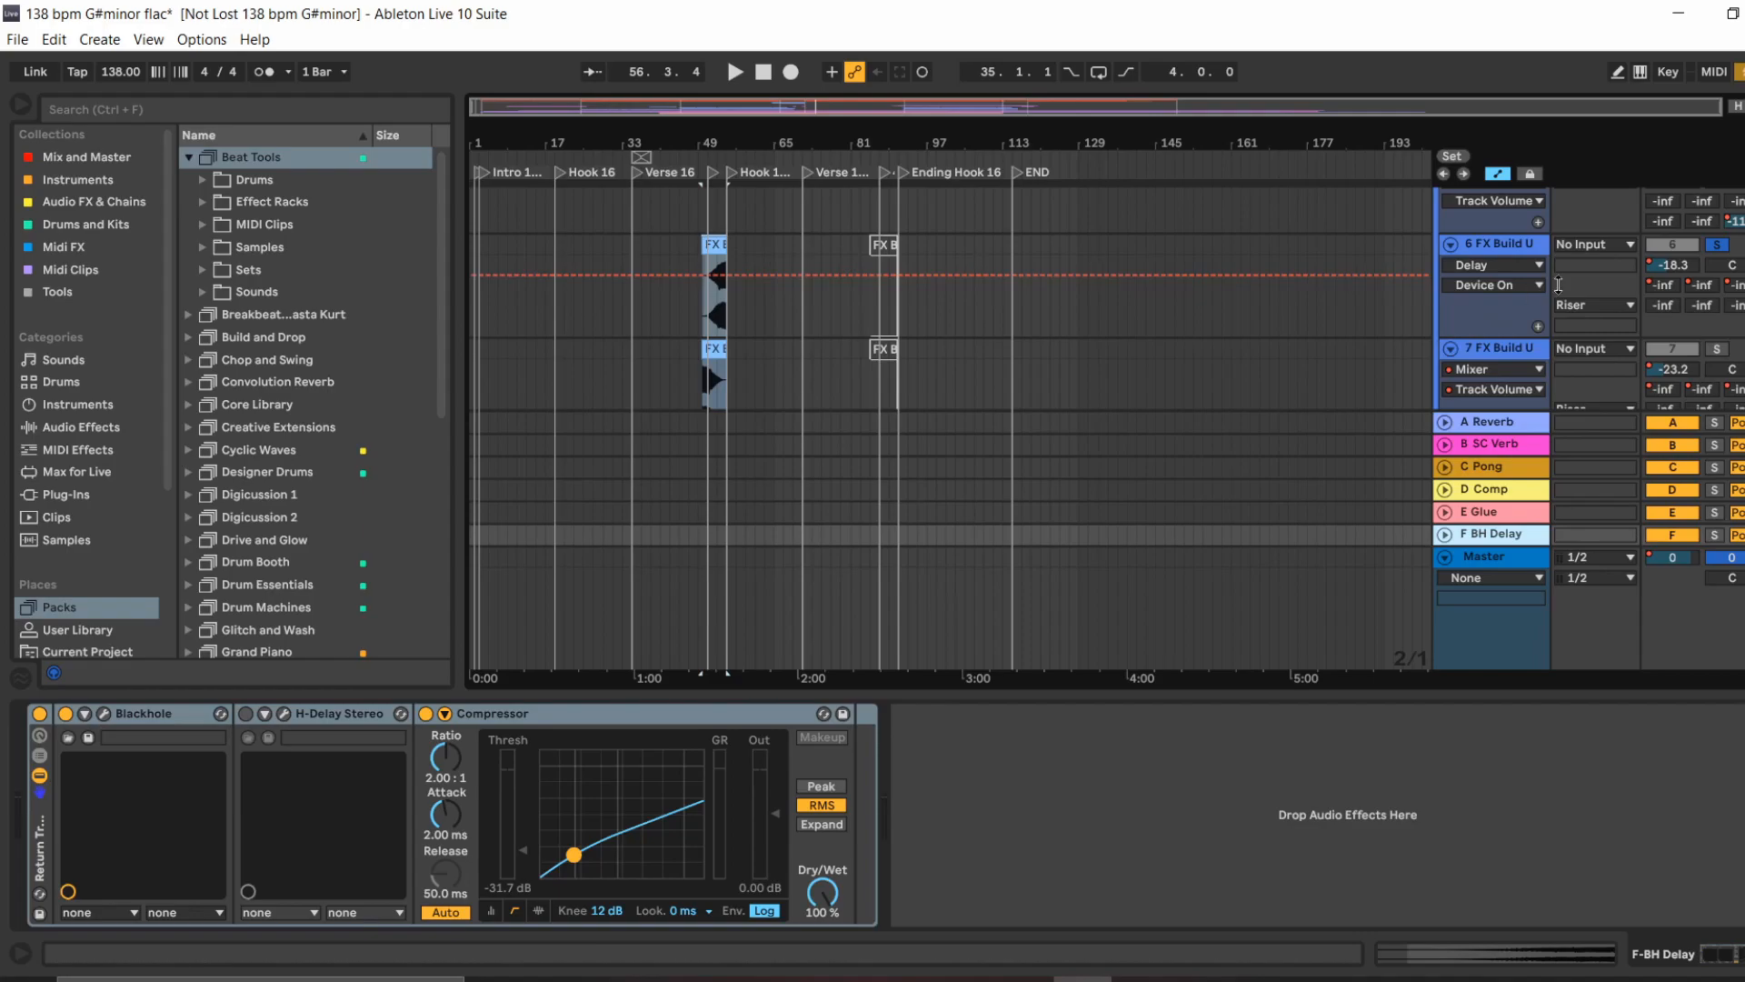
click(1665, 277)
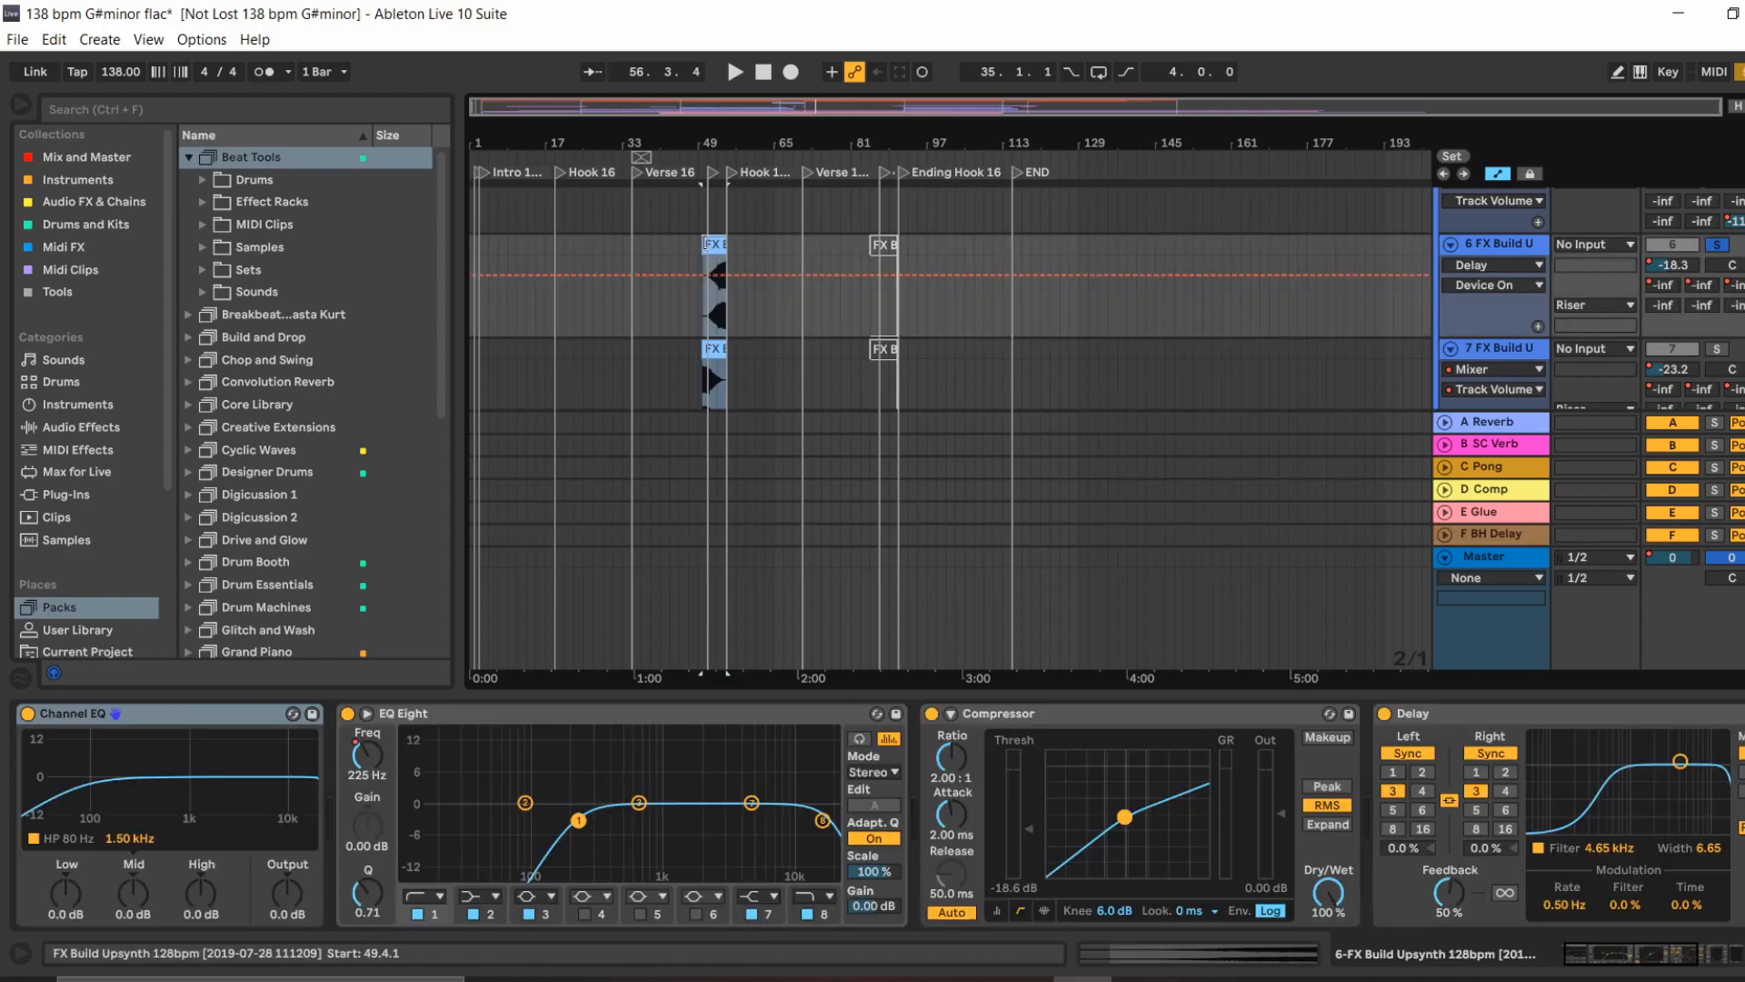
Step: Show the A-Reverb and C-Pong send automation on track 6 FX Build
click(1671, 286)
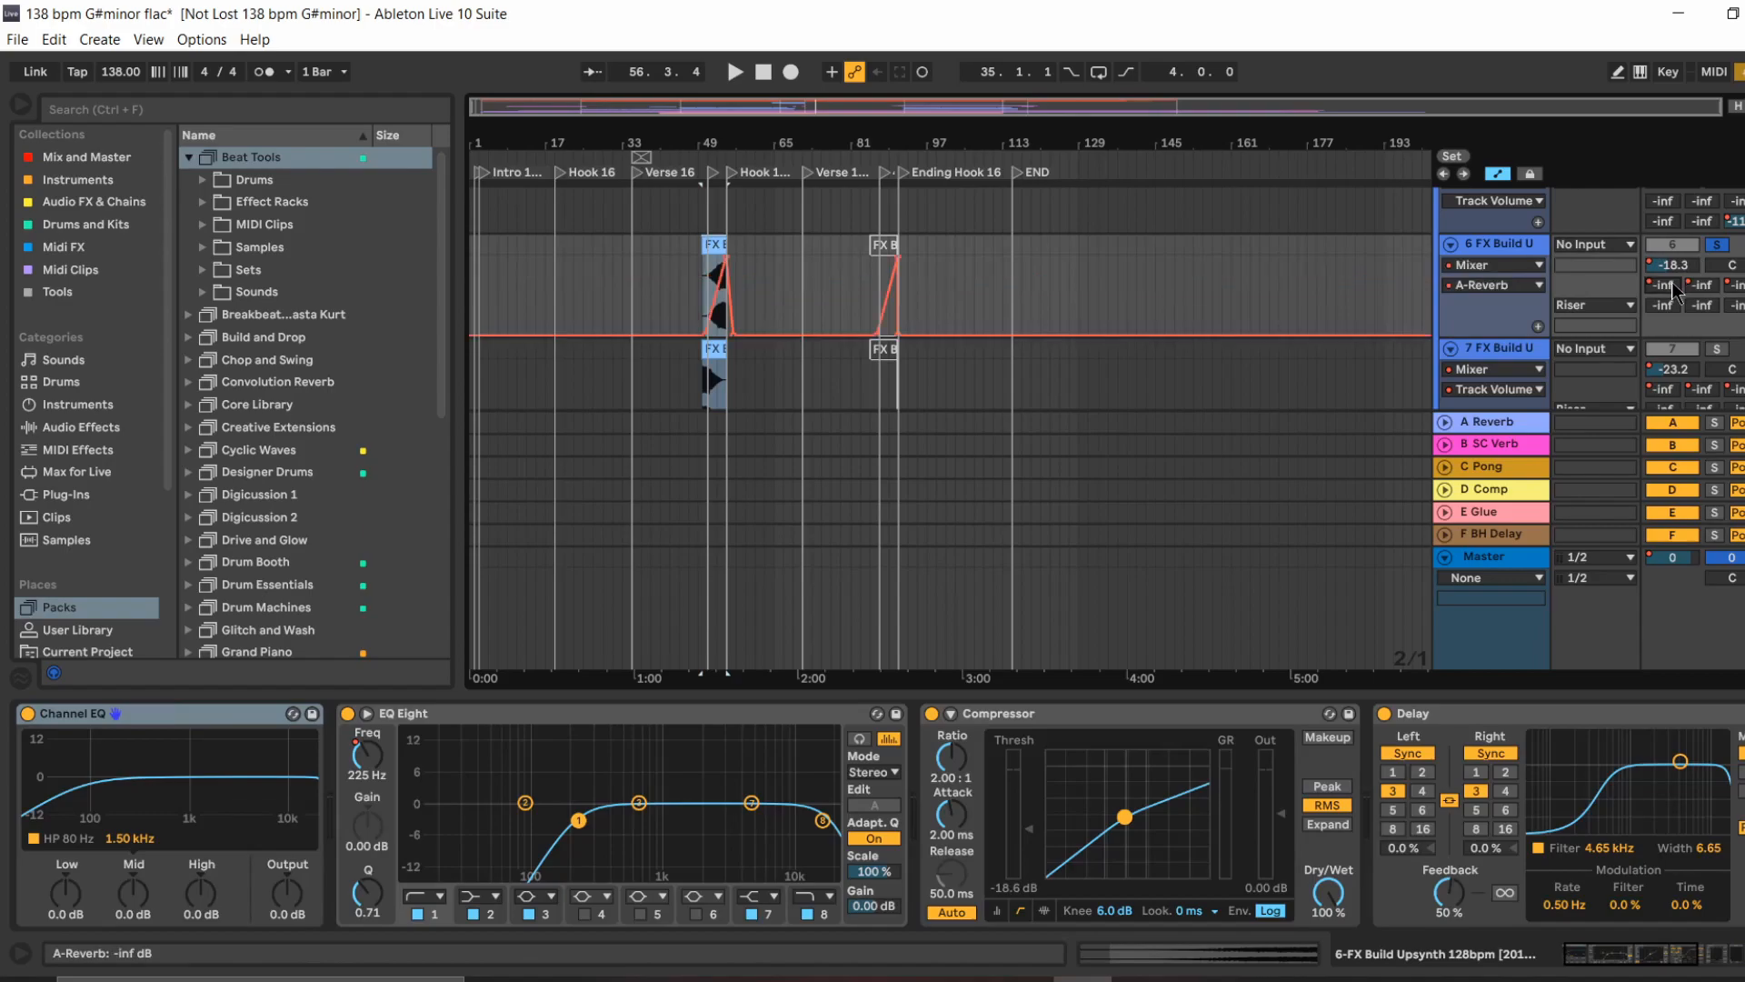
click(1736, 285)
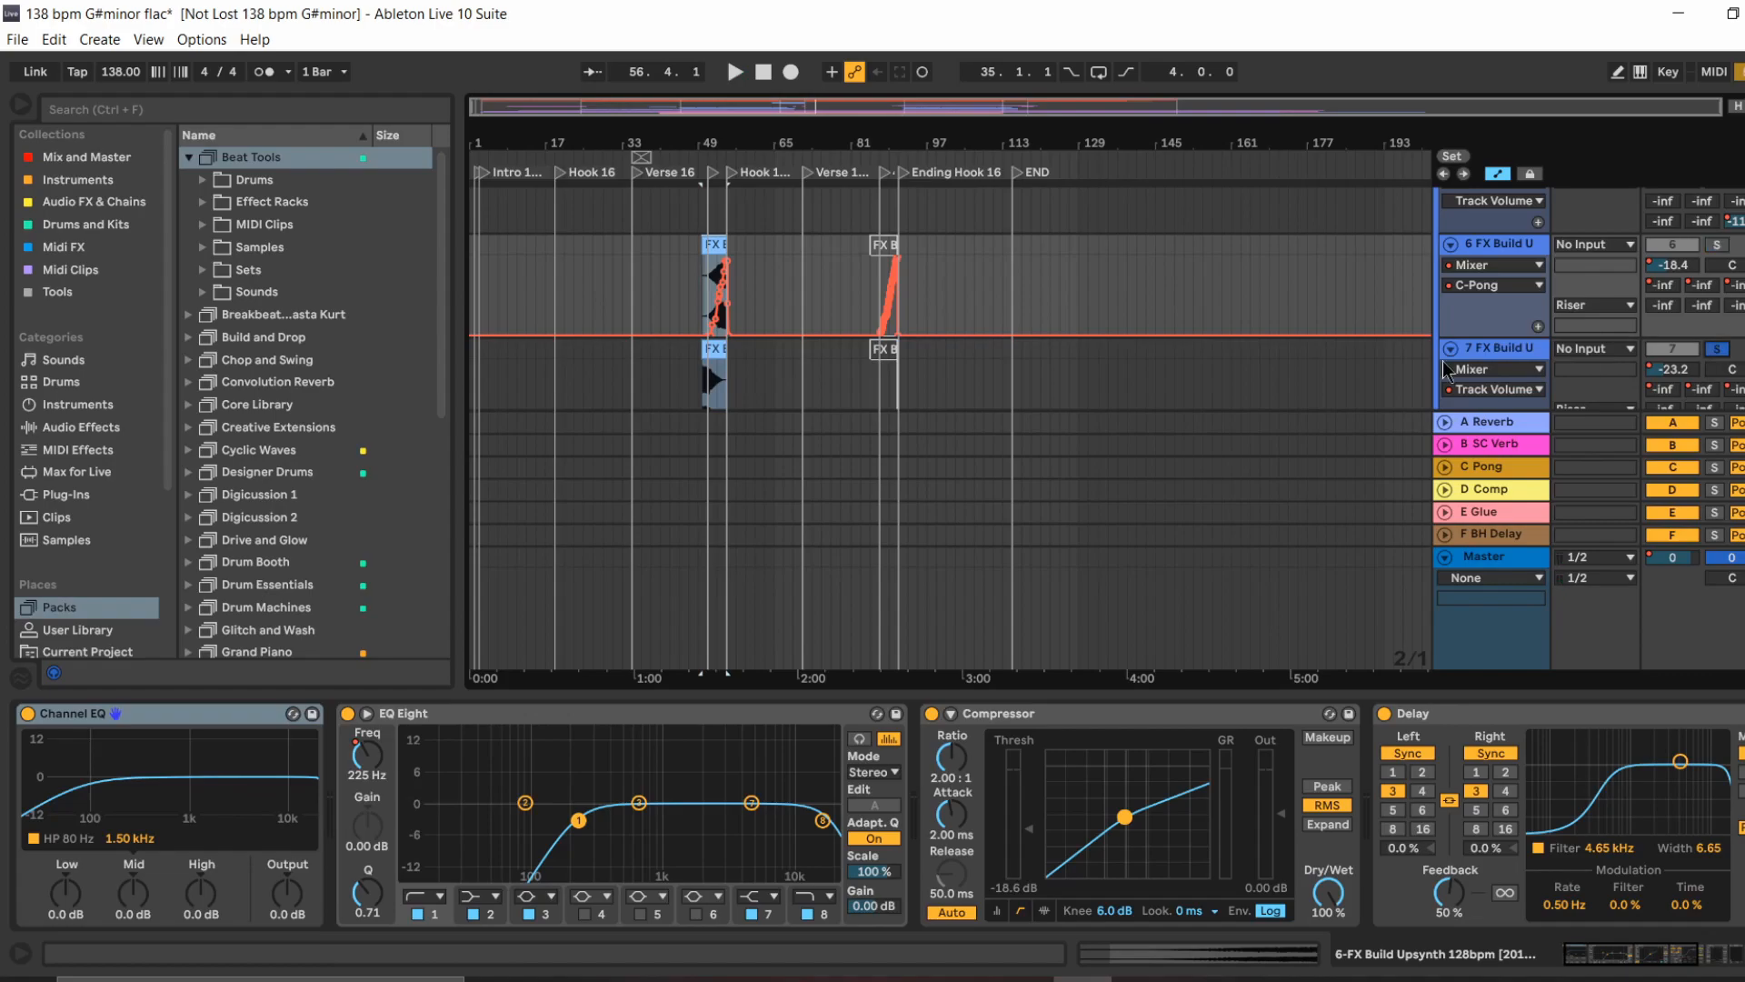
Step: Select the first clip on track 7 FX Build and audition it in solo and together with track 6
click(718, 350)
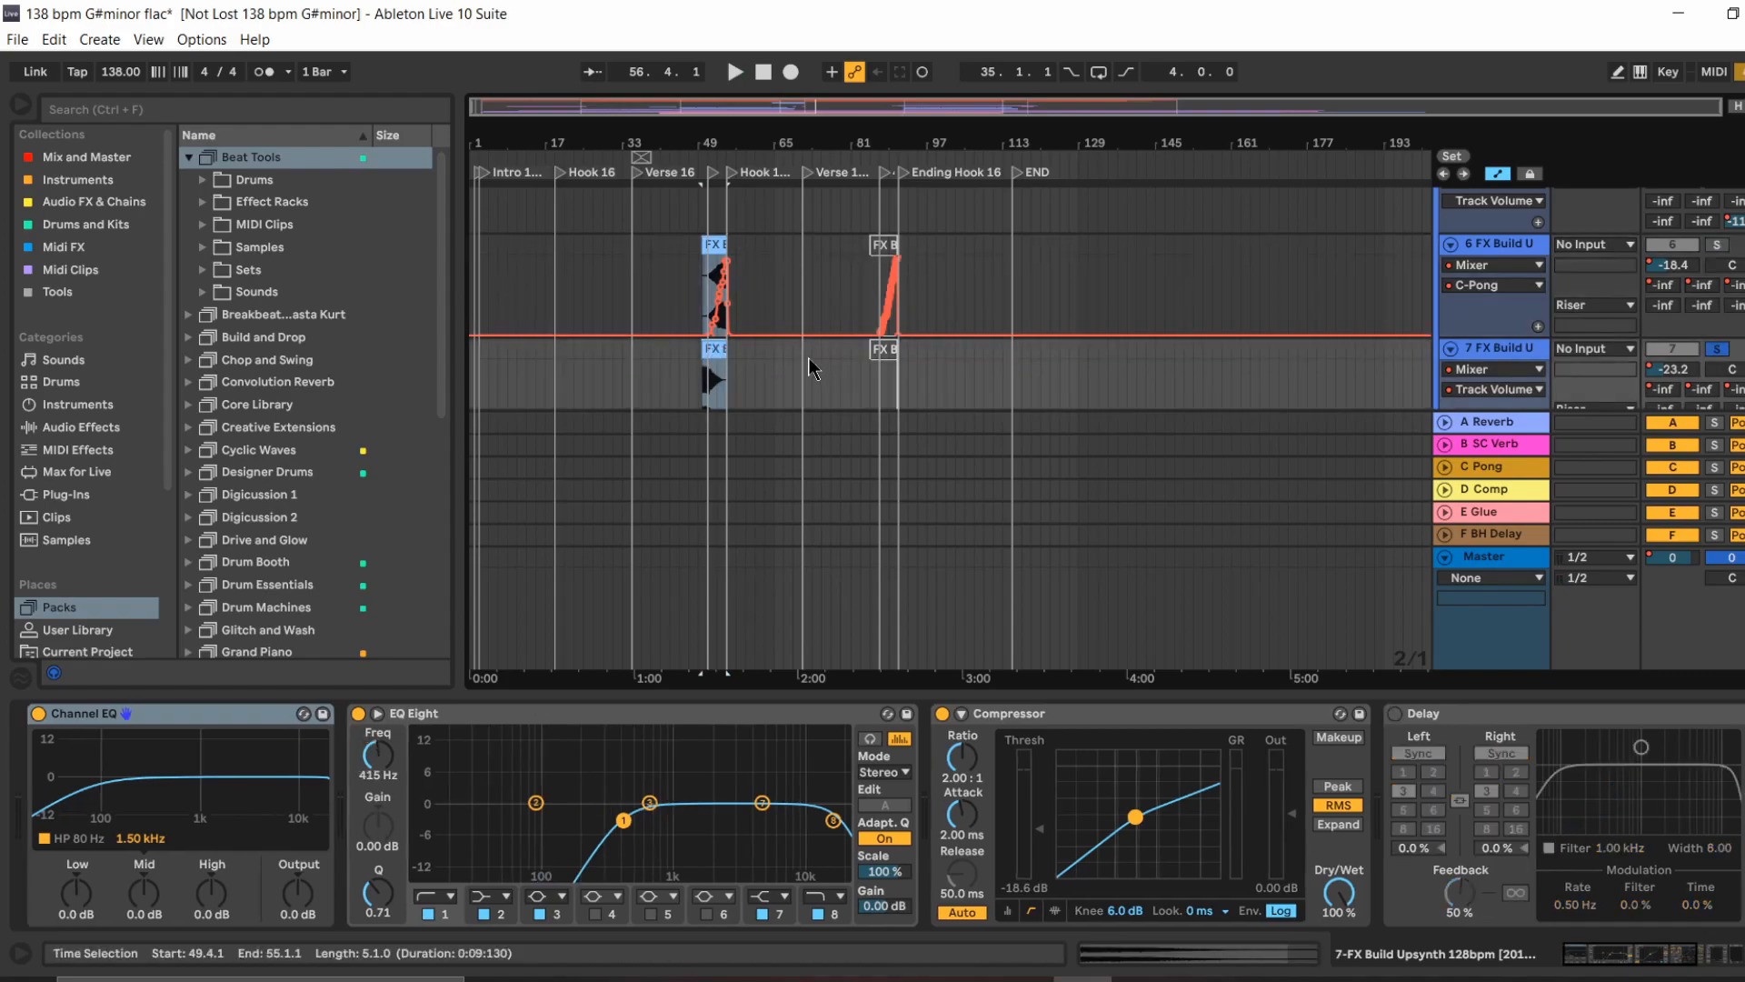
key(space)
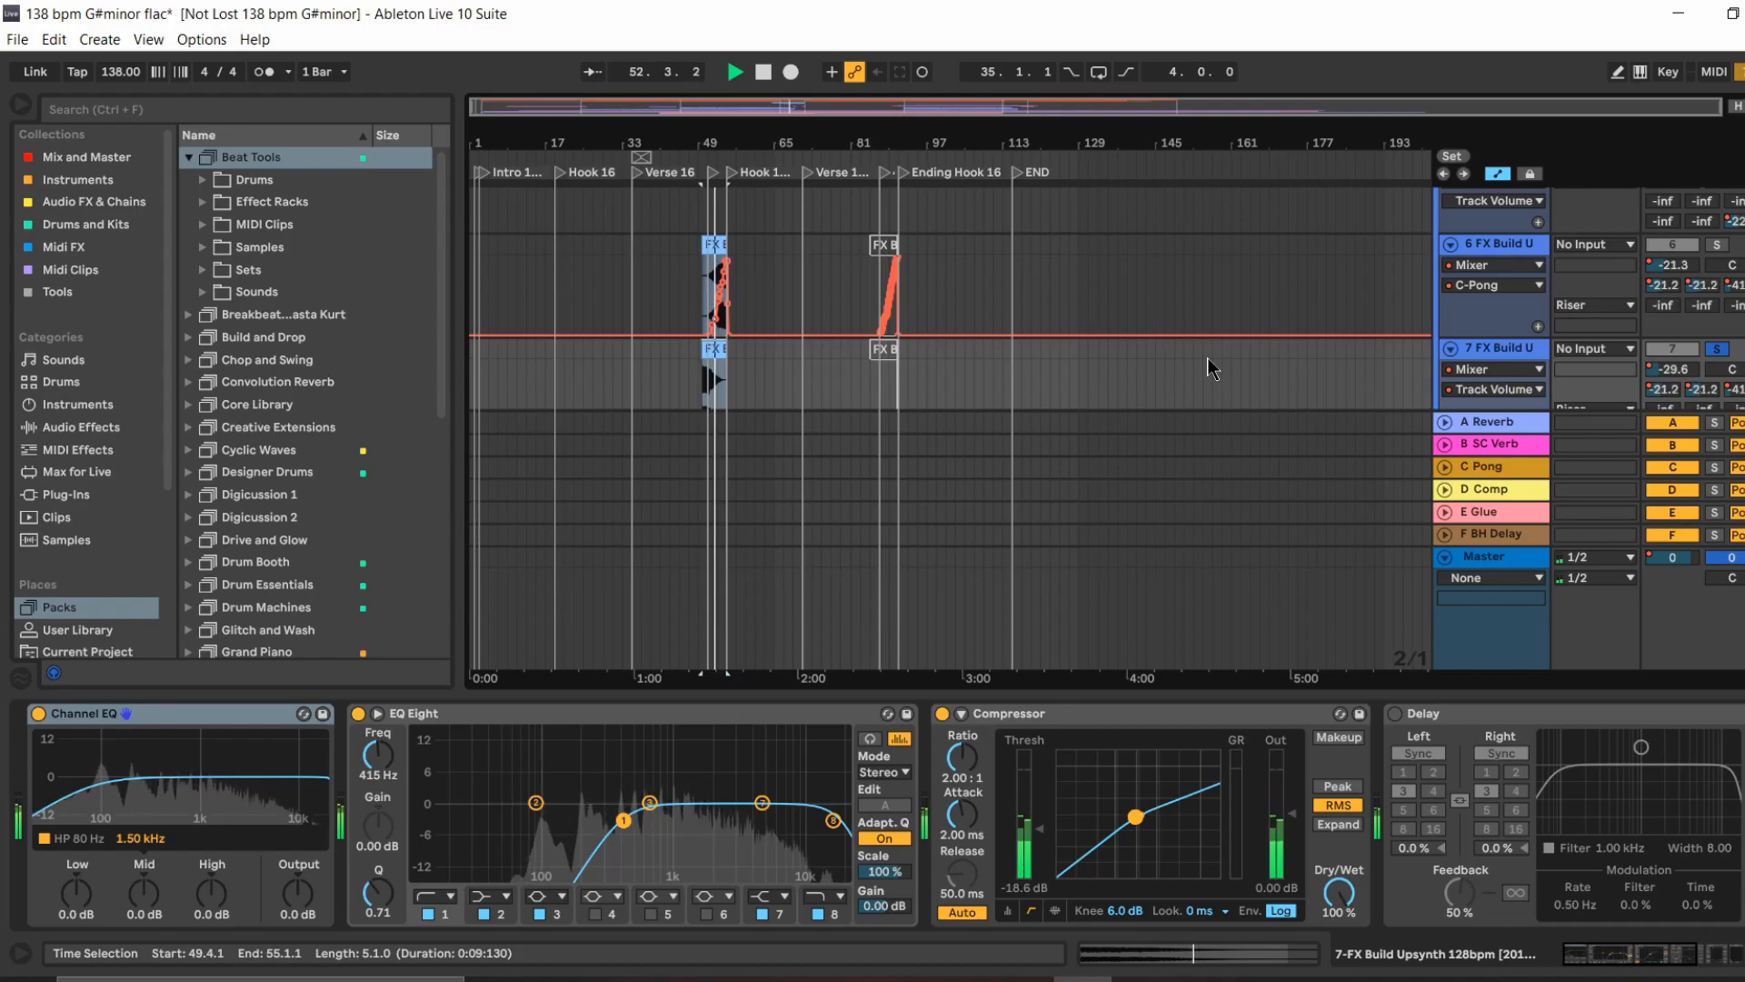
scroll(1208, 358, down, 1)
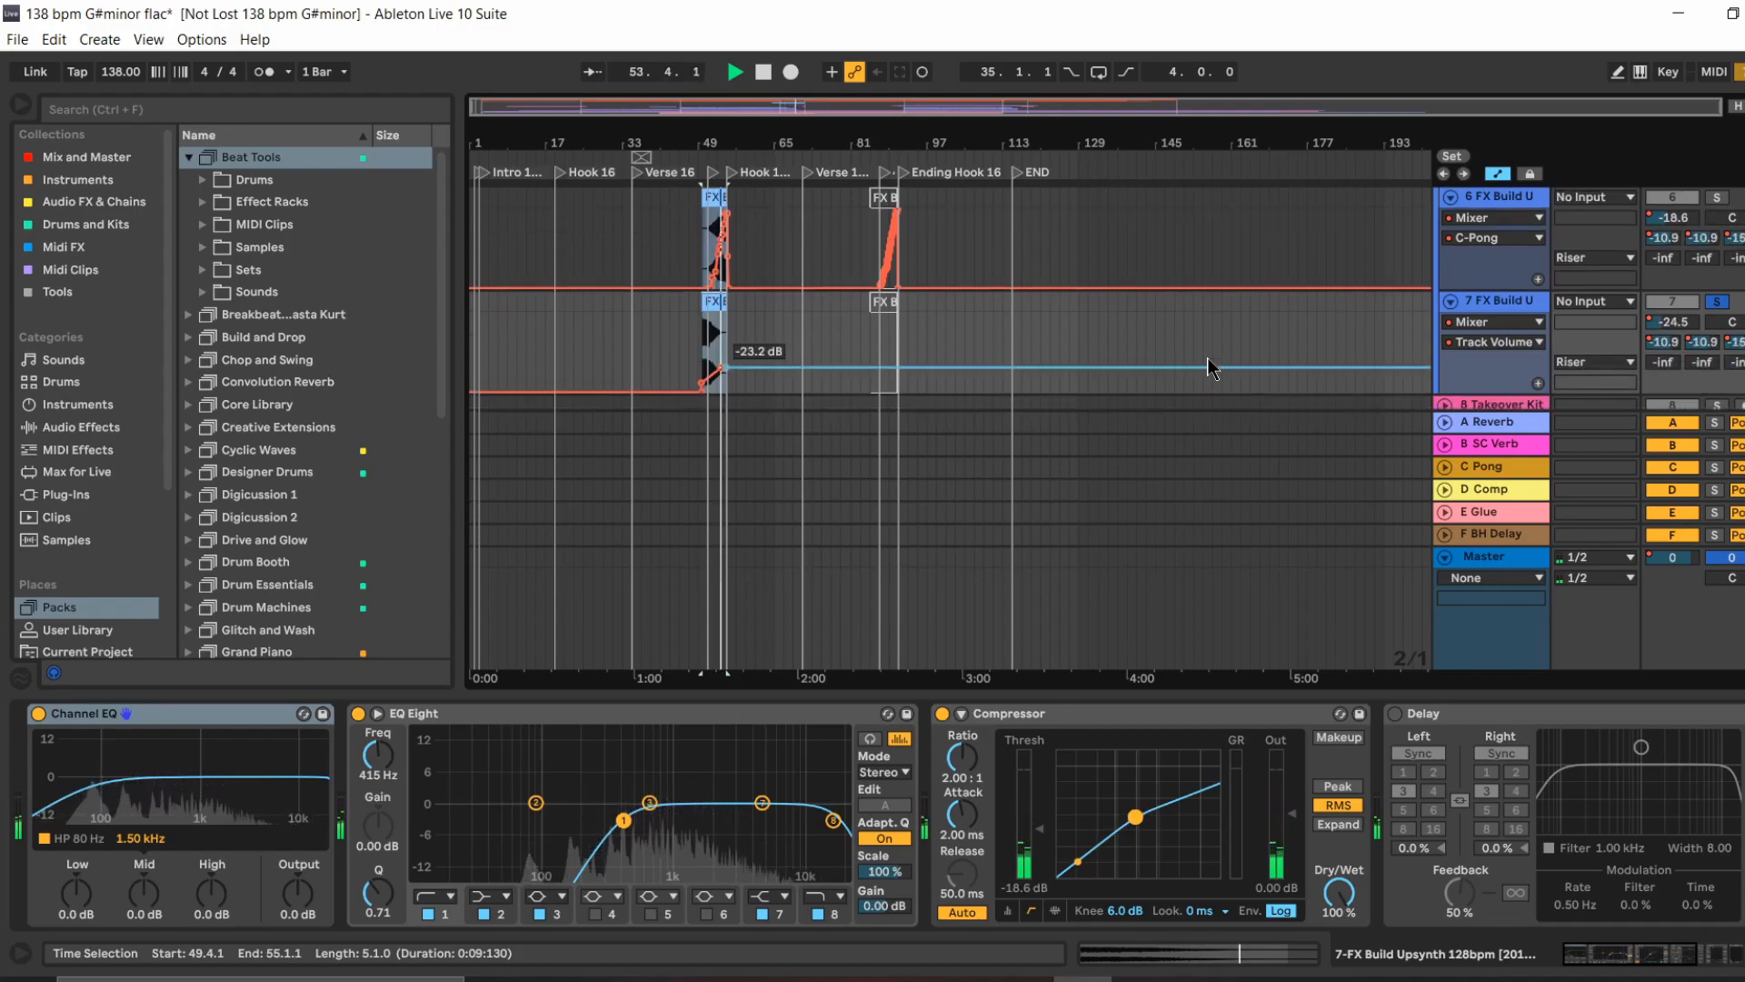
scroll(1727, 277, up, 1)
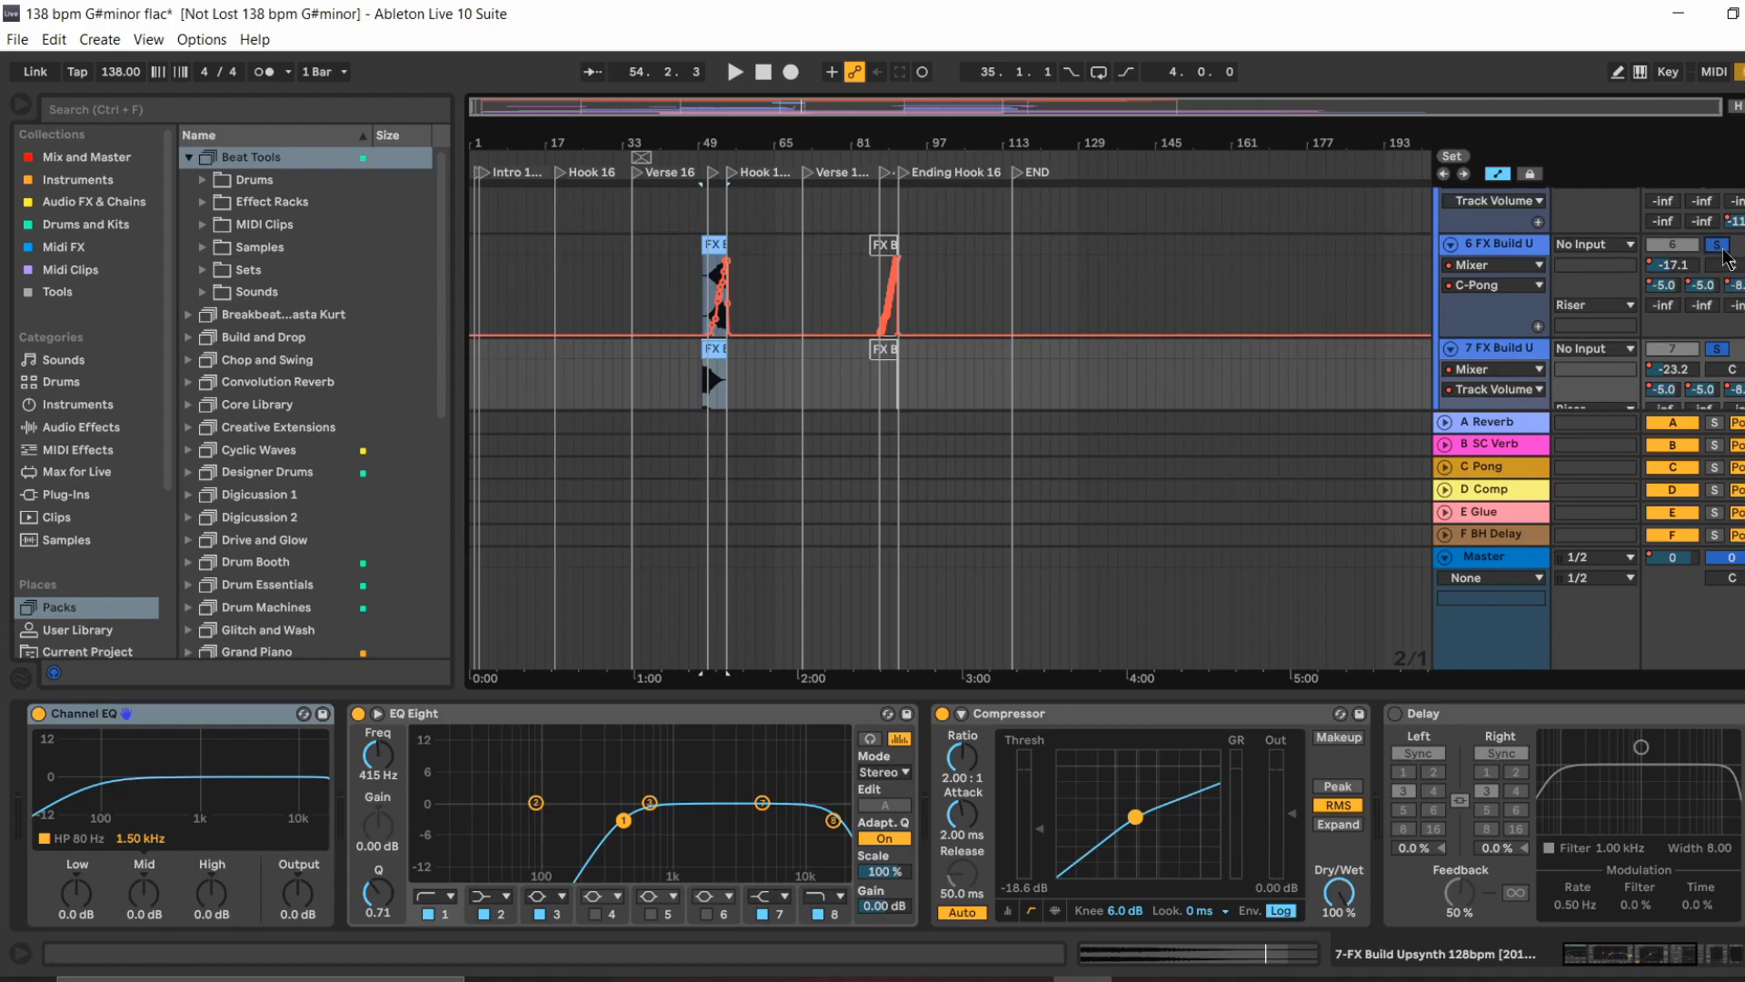
key(space)
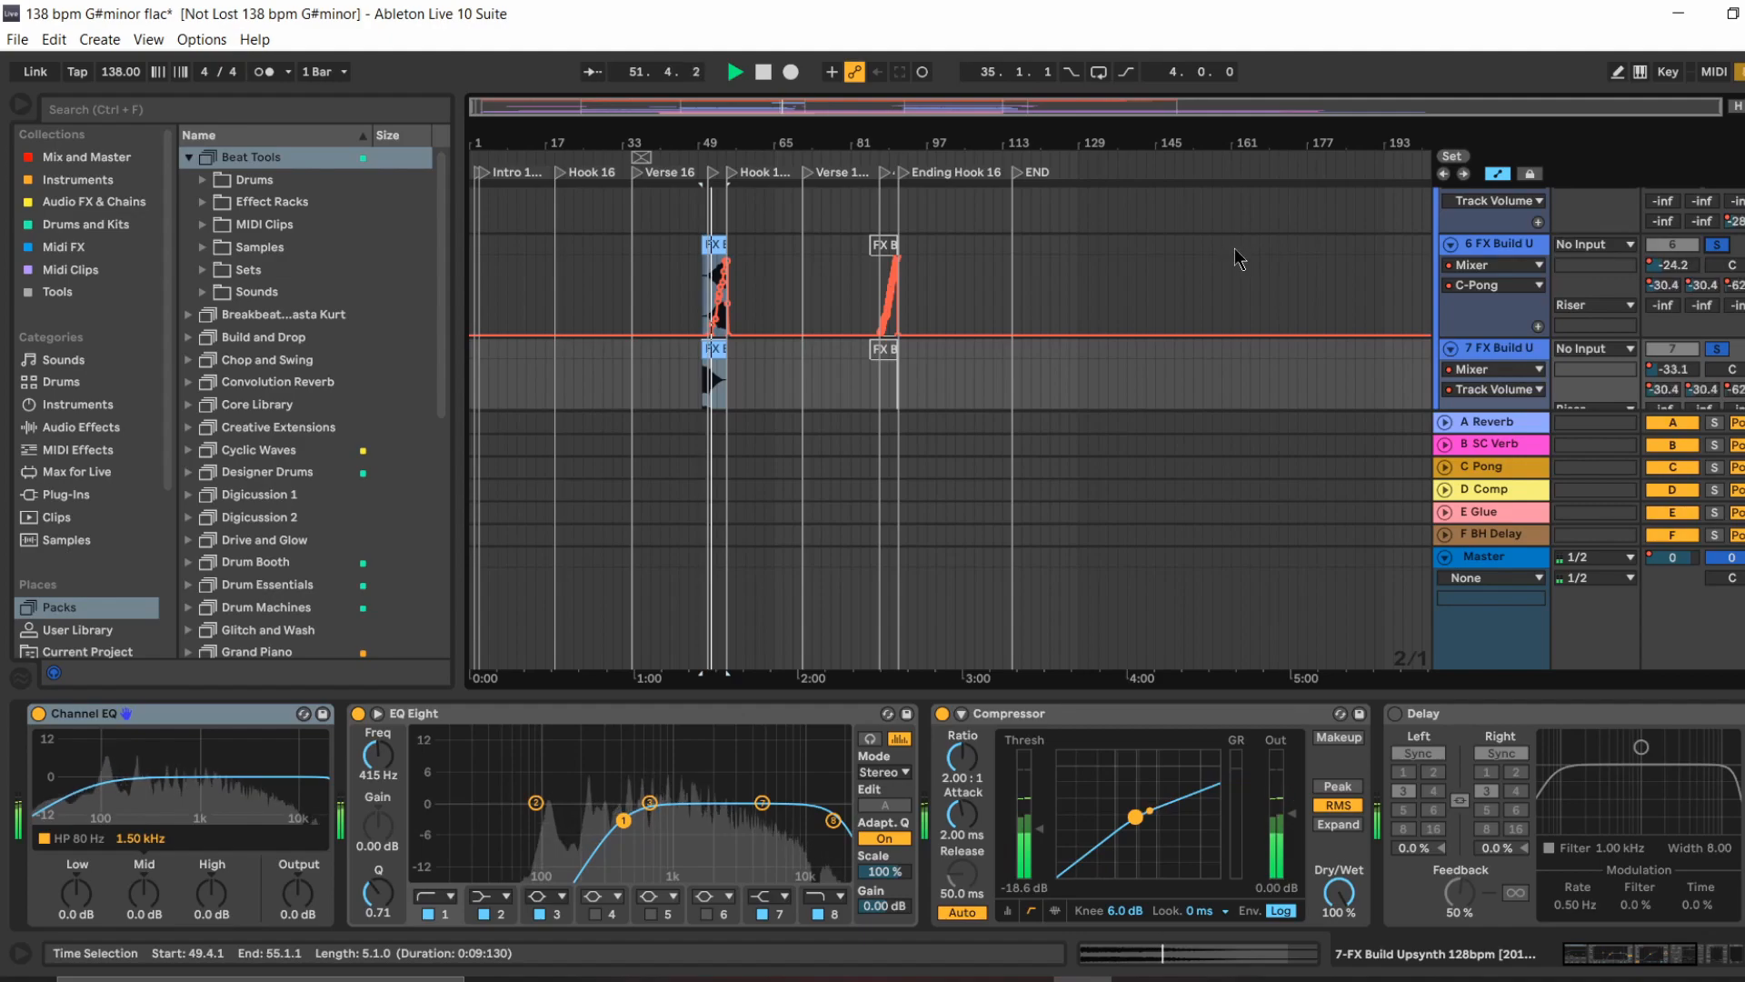
scroll(1143, 322, down, 1)
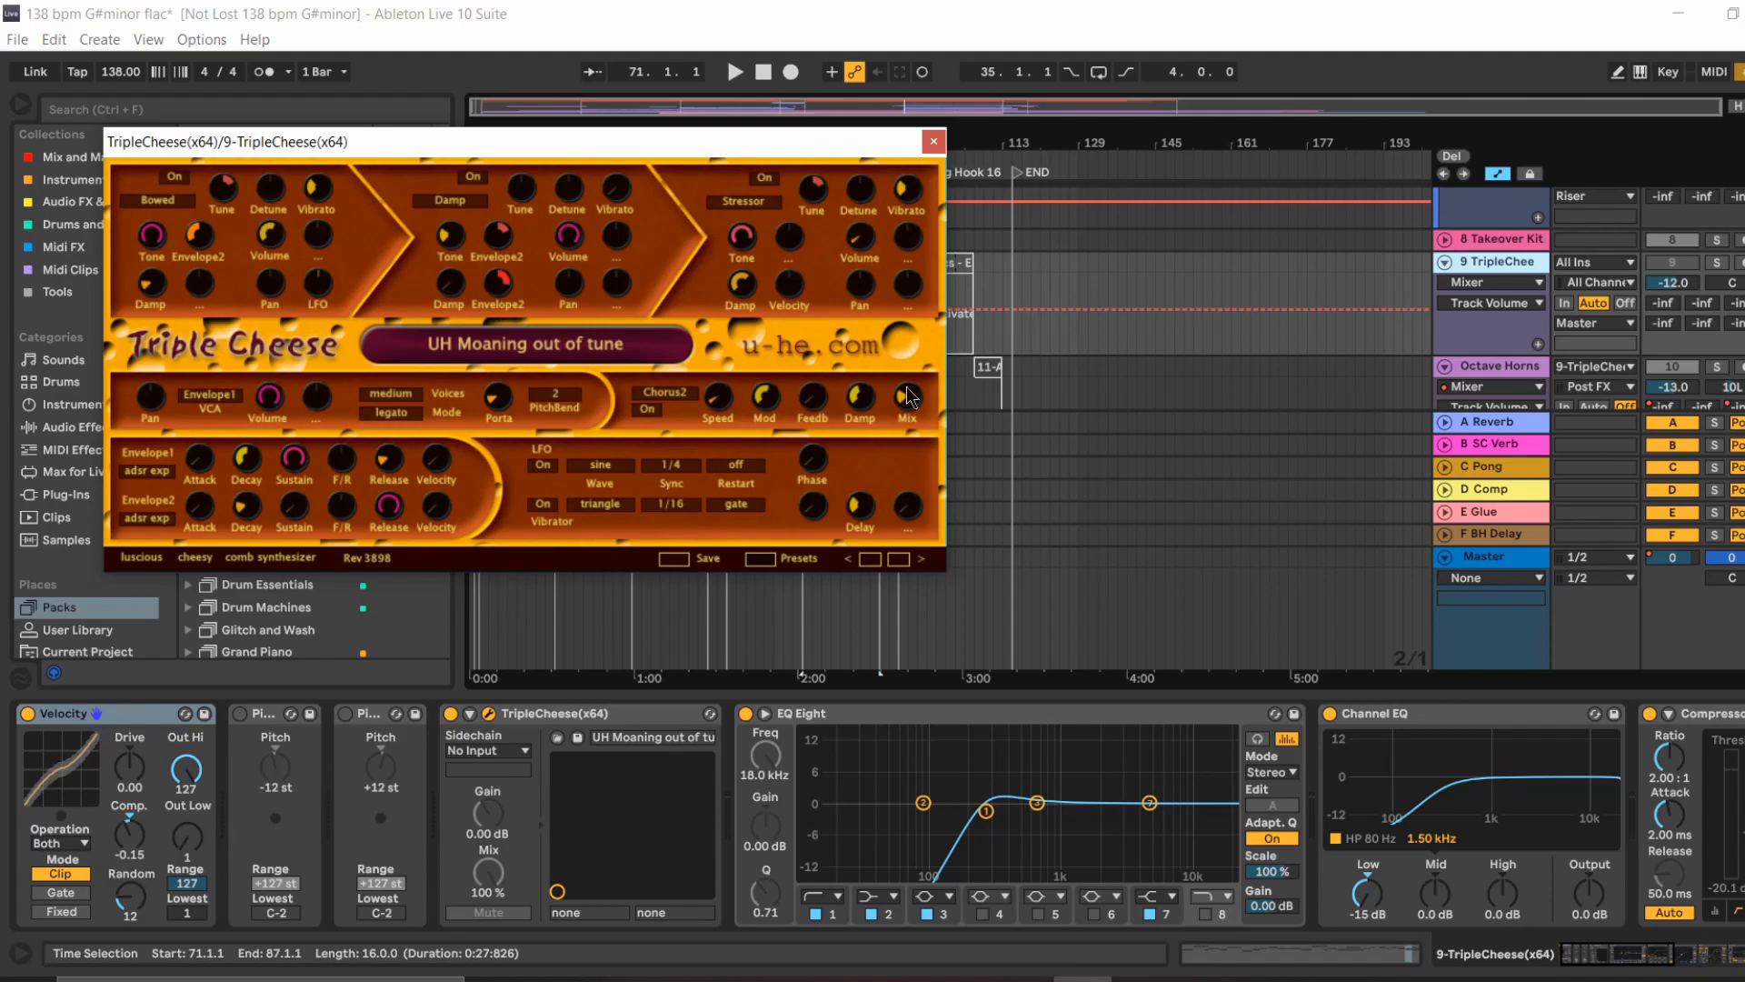
Step: Move the Triple Cheese window clear of the clips and audition track 9's Cymatics clip starting at bar 71
drag(854, 159, 830, 375)
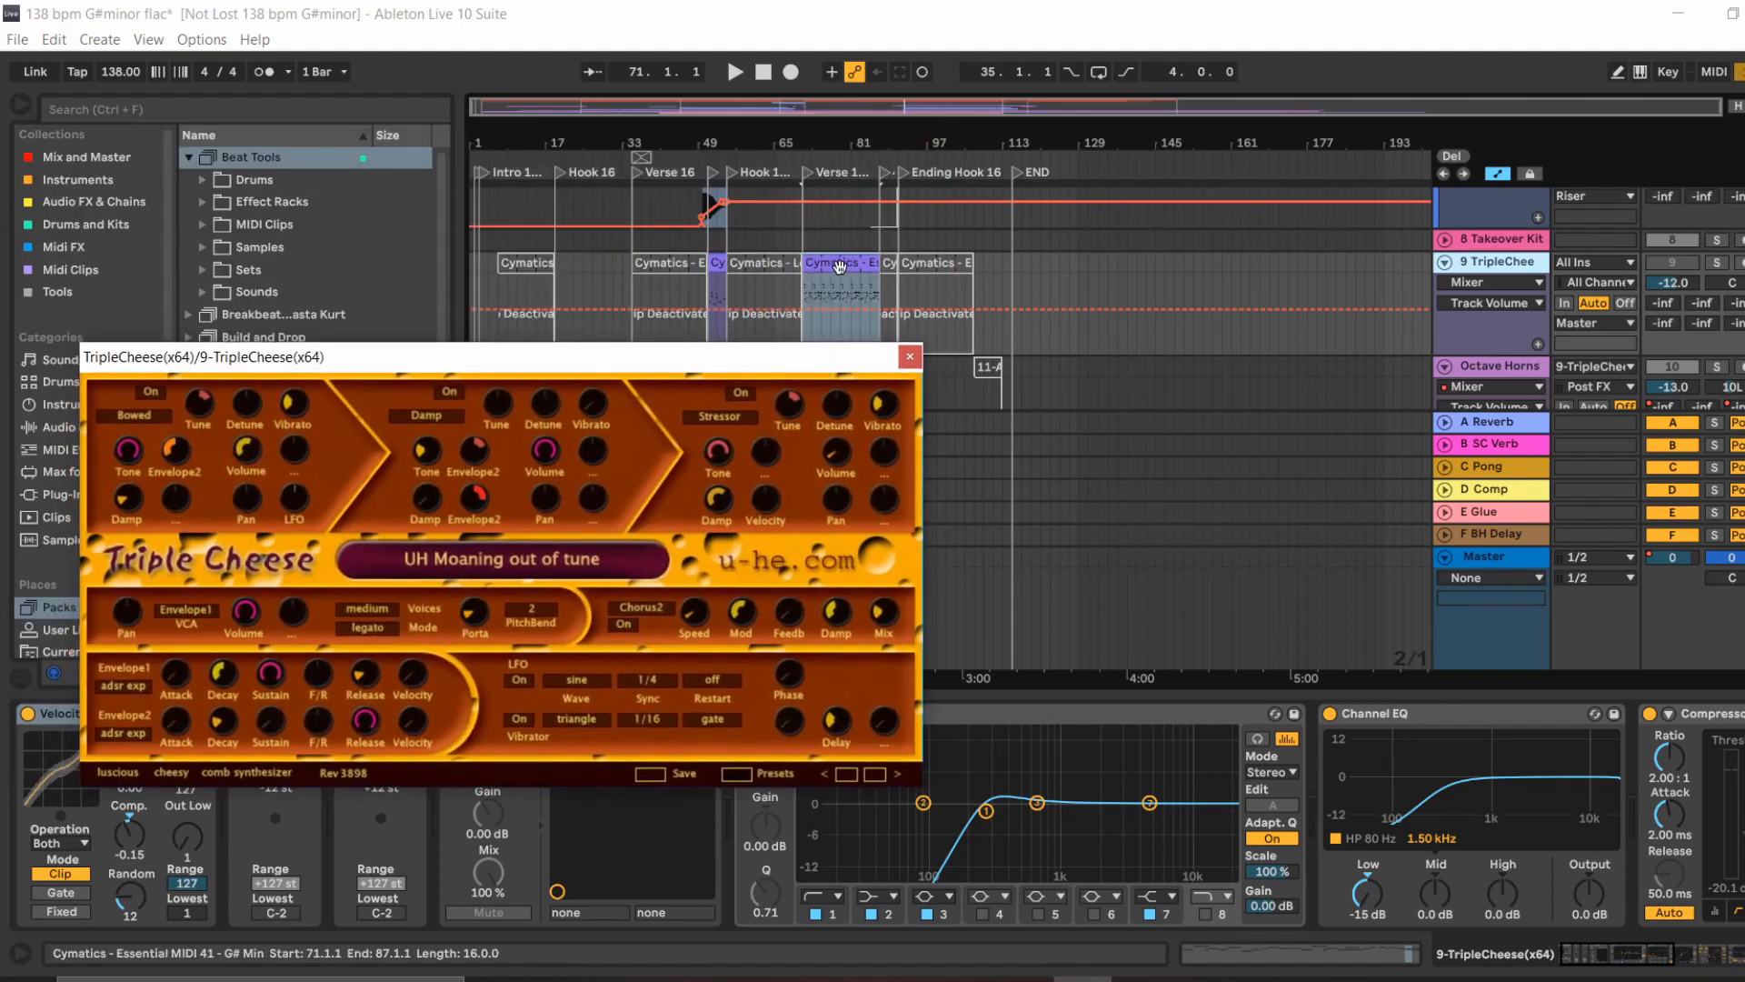
click(829, 265)
key(space)
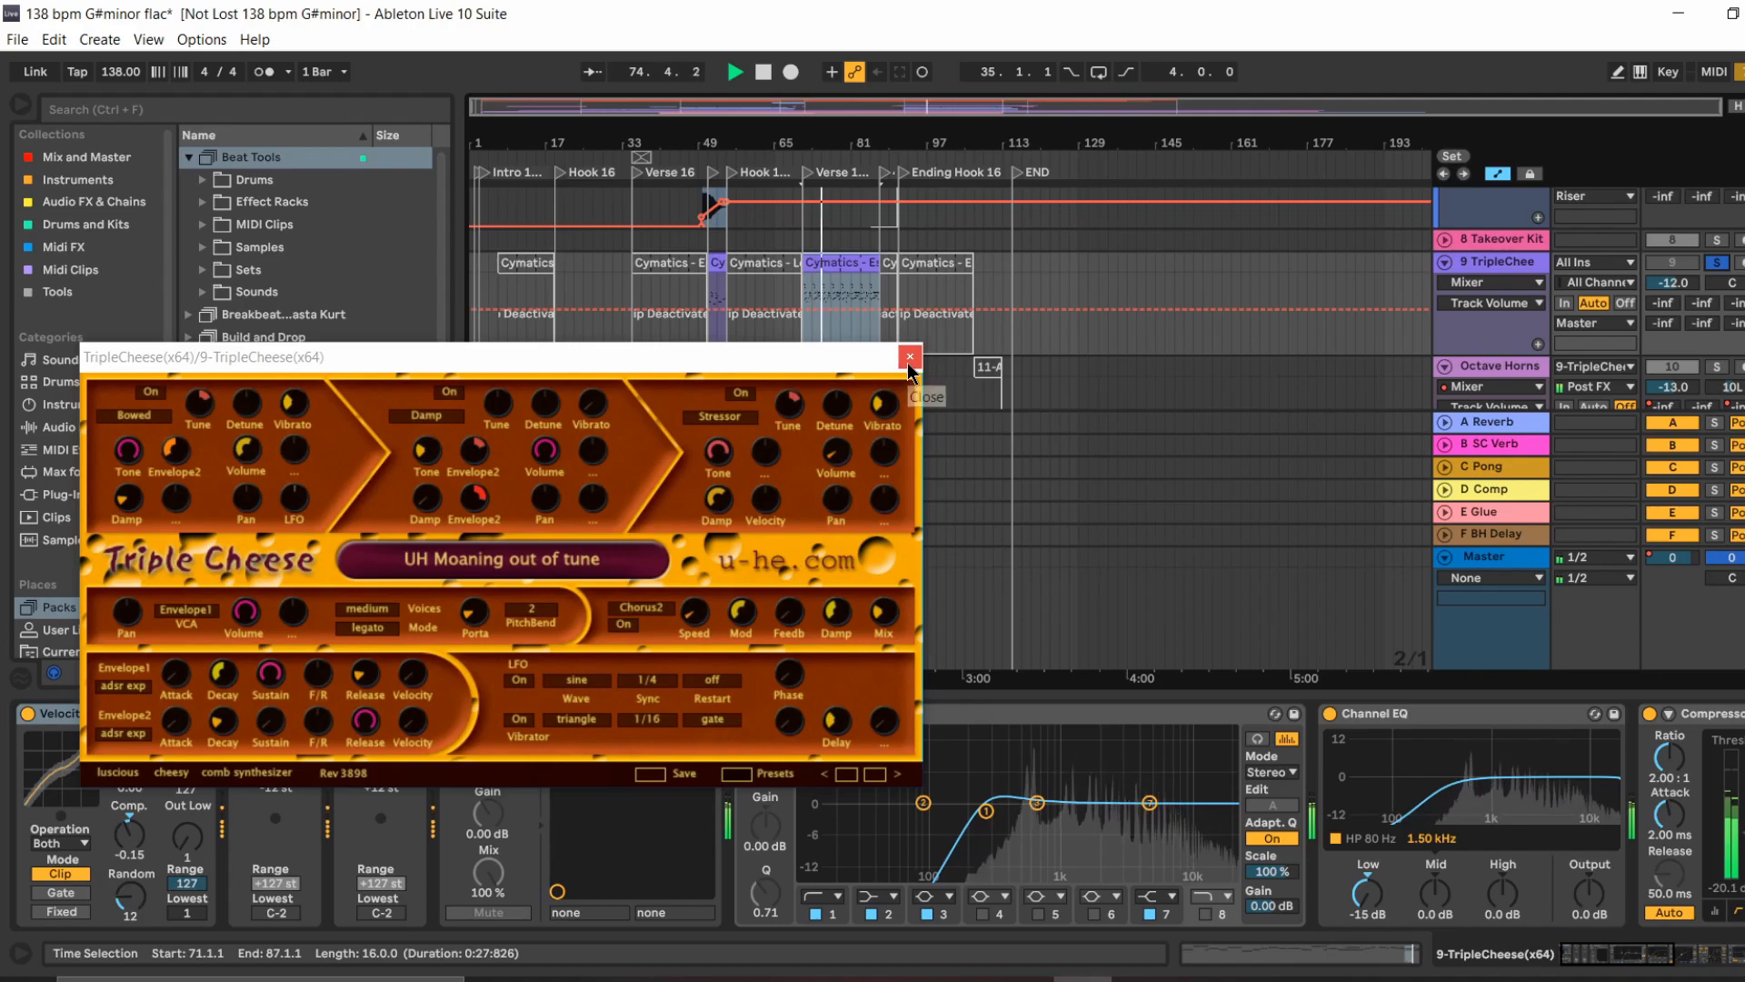
Step: Close the Triple Cheese plug-in and examine track 9's device chain, including its Velocity device
click(910, 357)
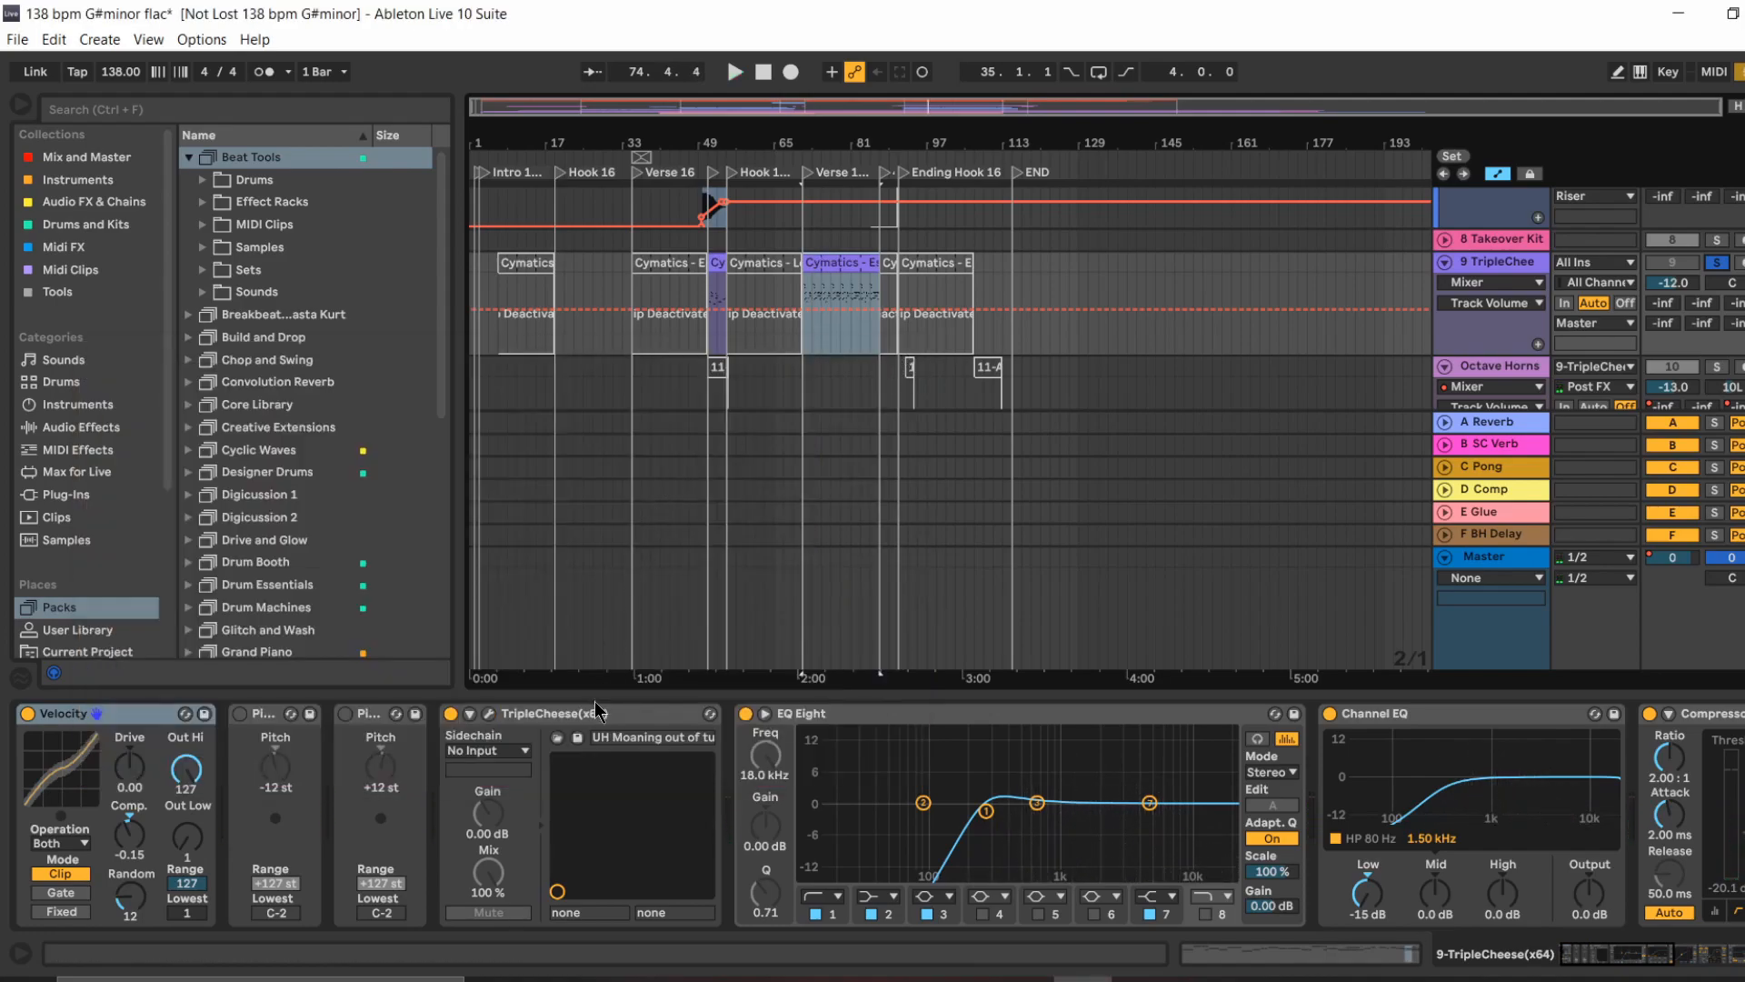
drag(1663, 971, 1744, 961)
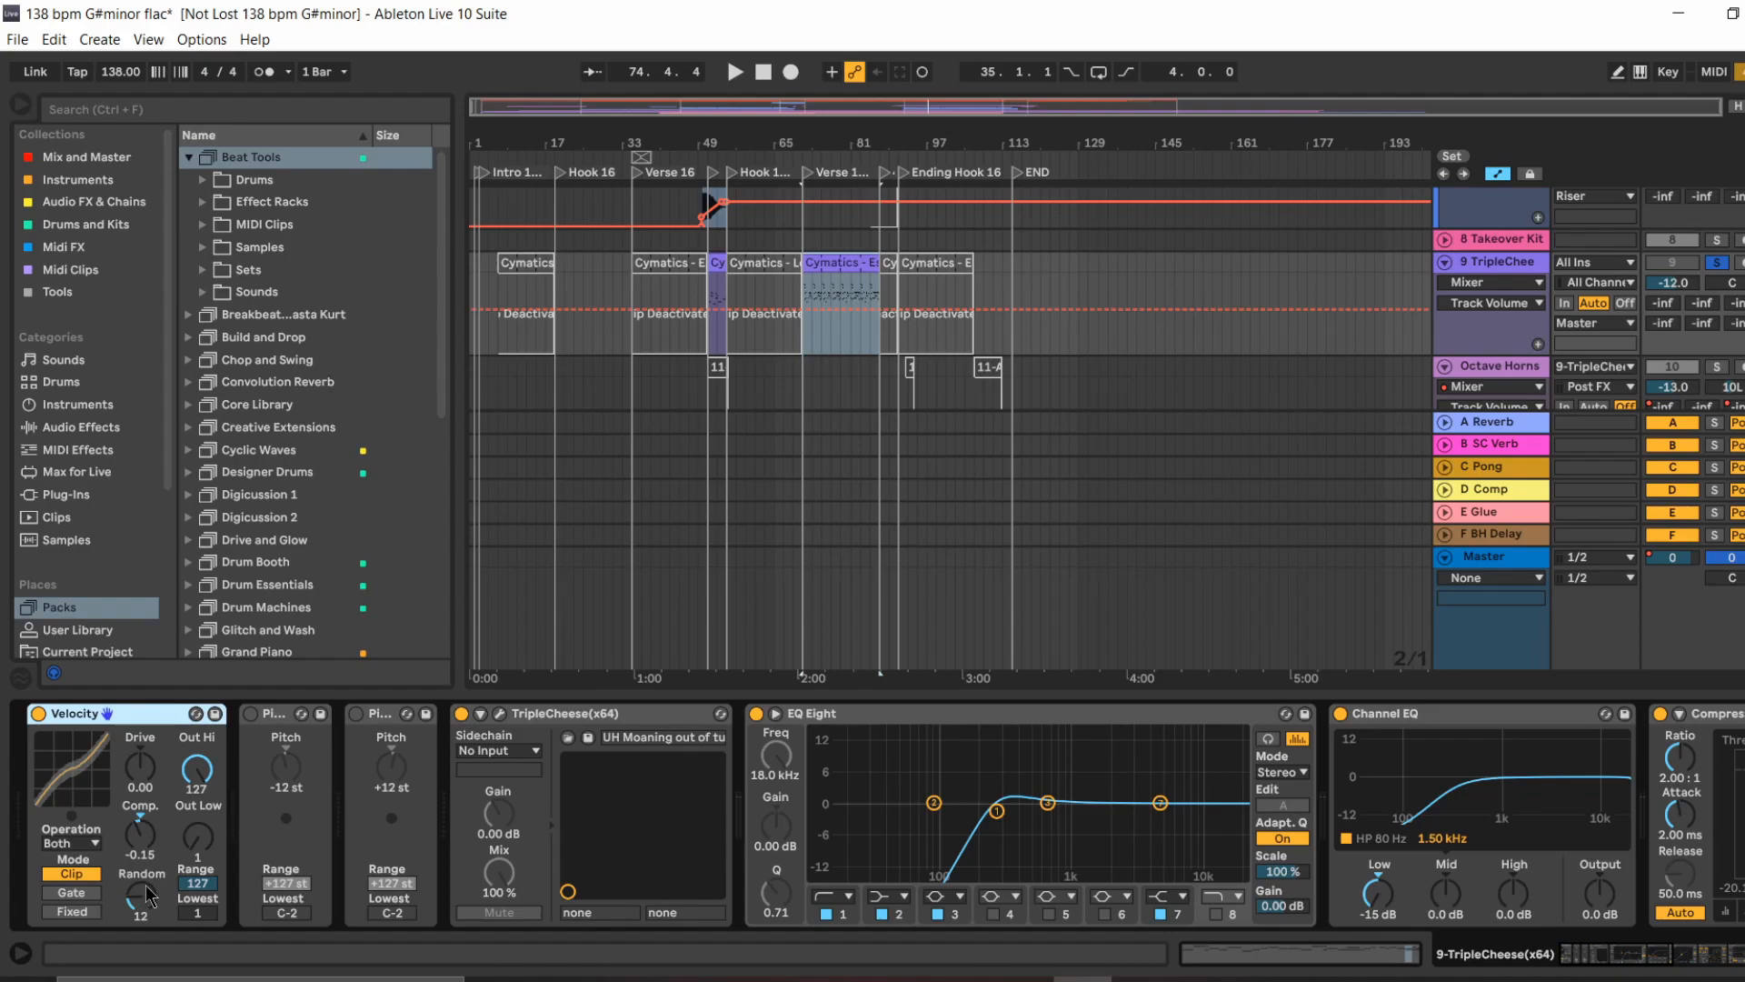
scroll(1660, 284, down, 1)
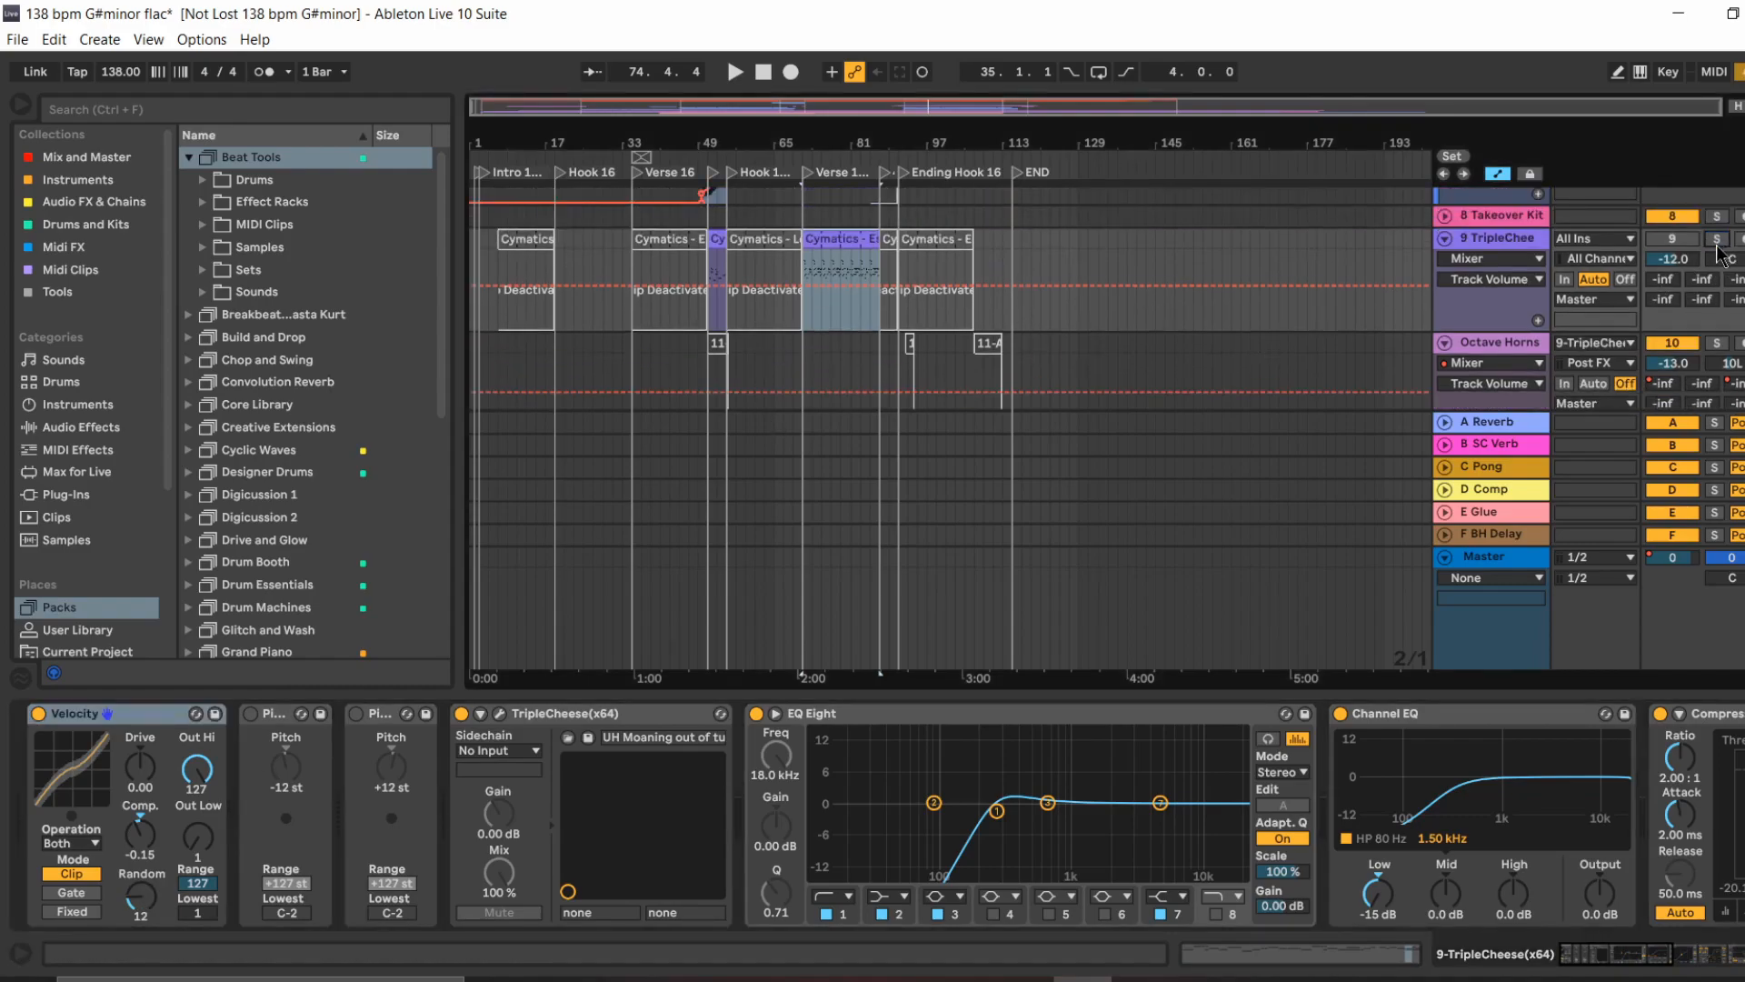
Step: Select the long Octave Horns clips on tracks 12 and 13 to examine each track's device chain
scroll(1051, 292, down, 7)
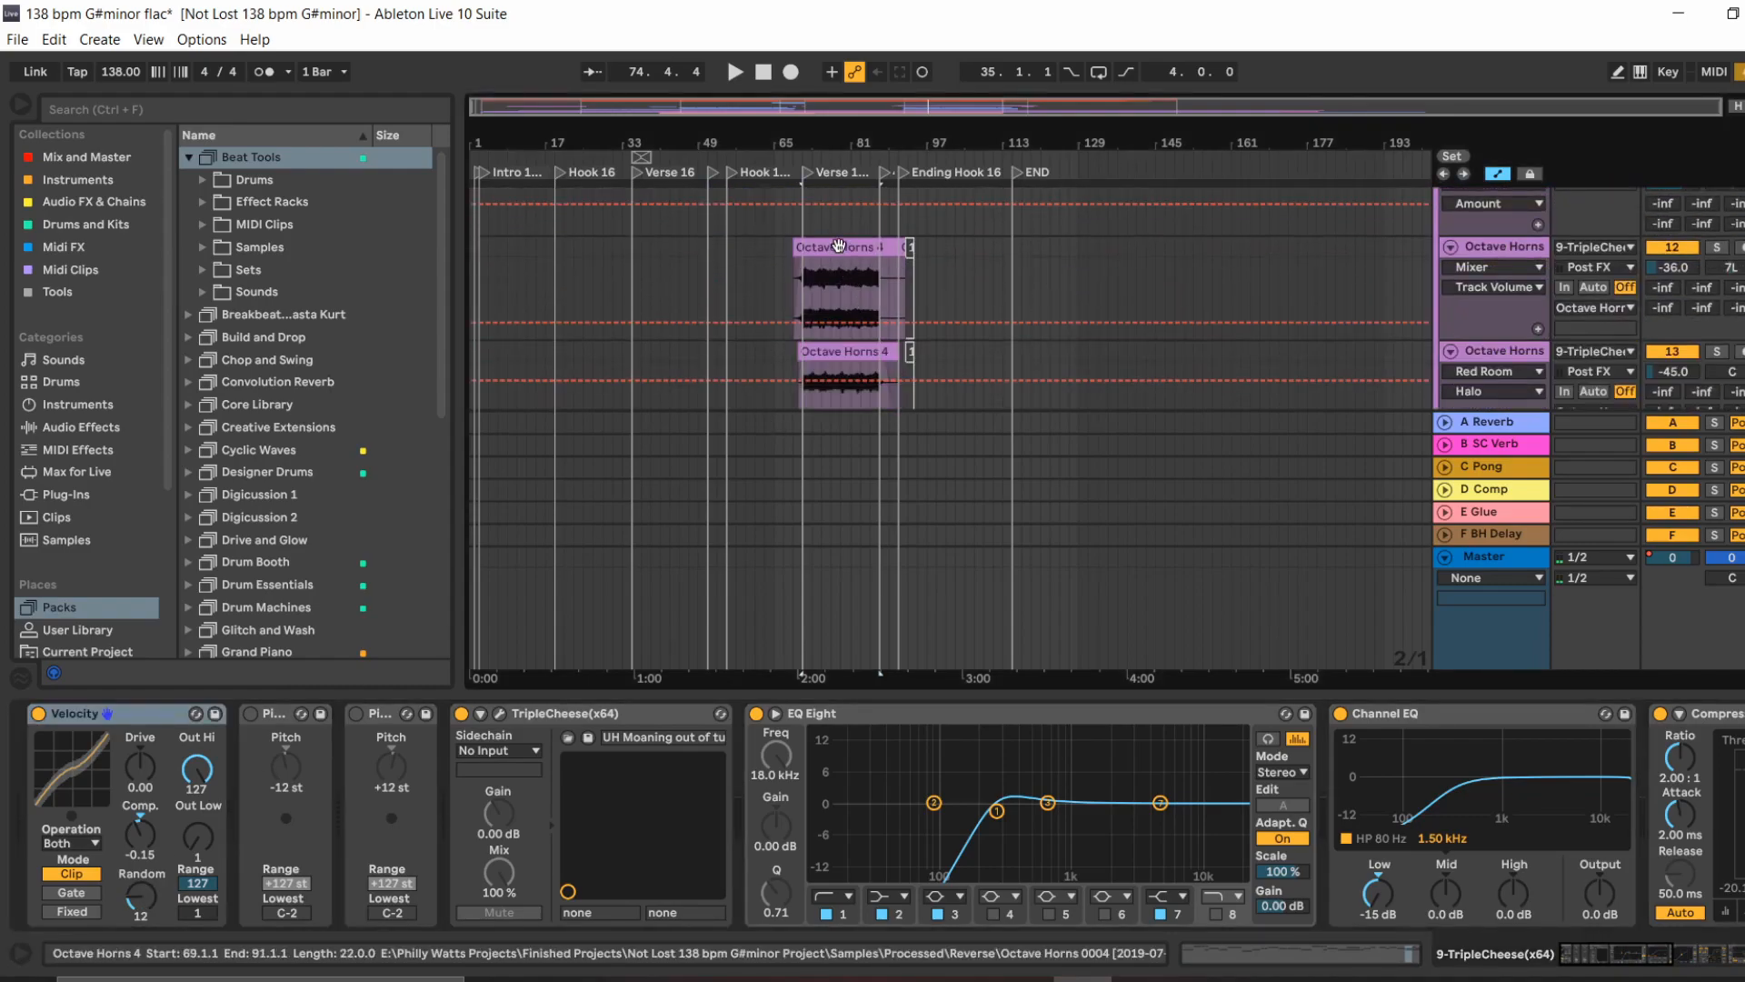
click(839, 246)
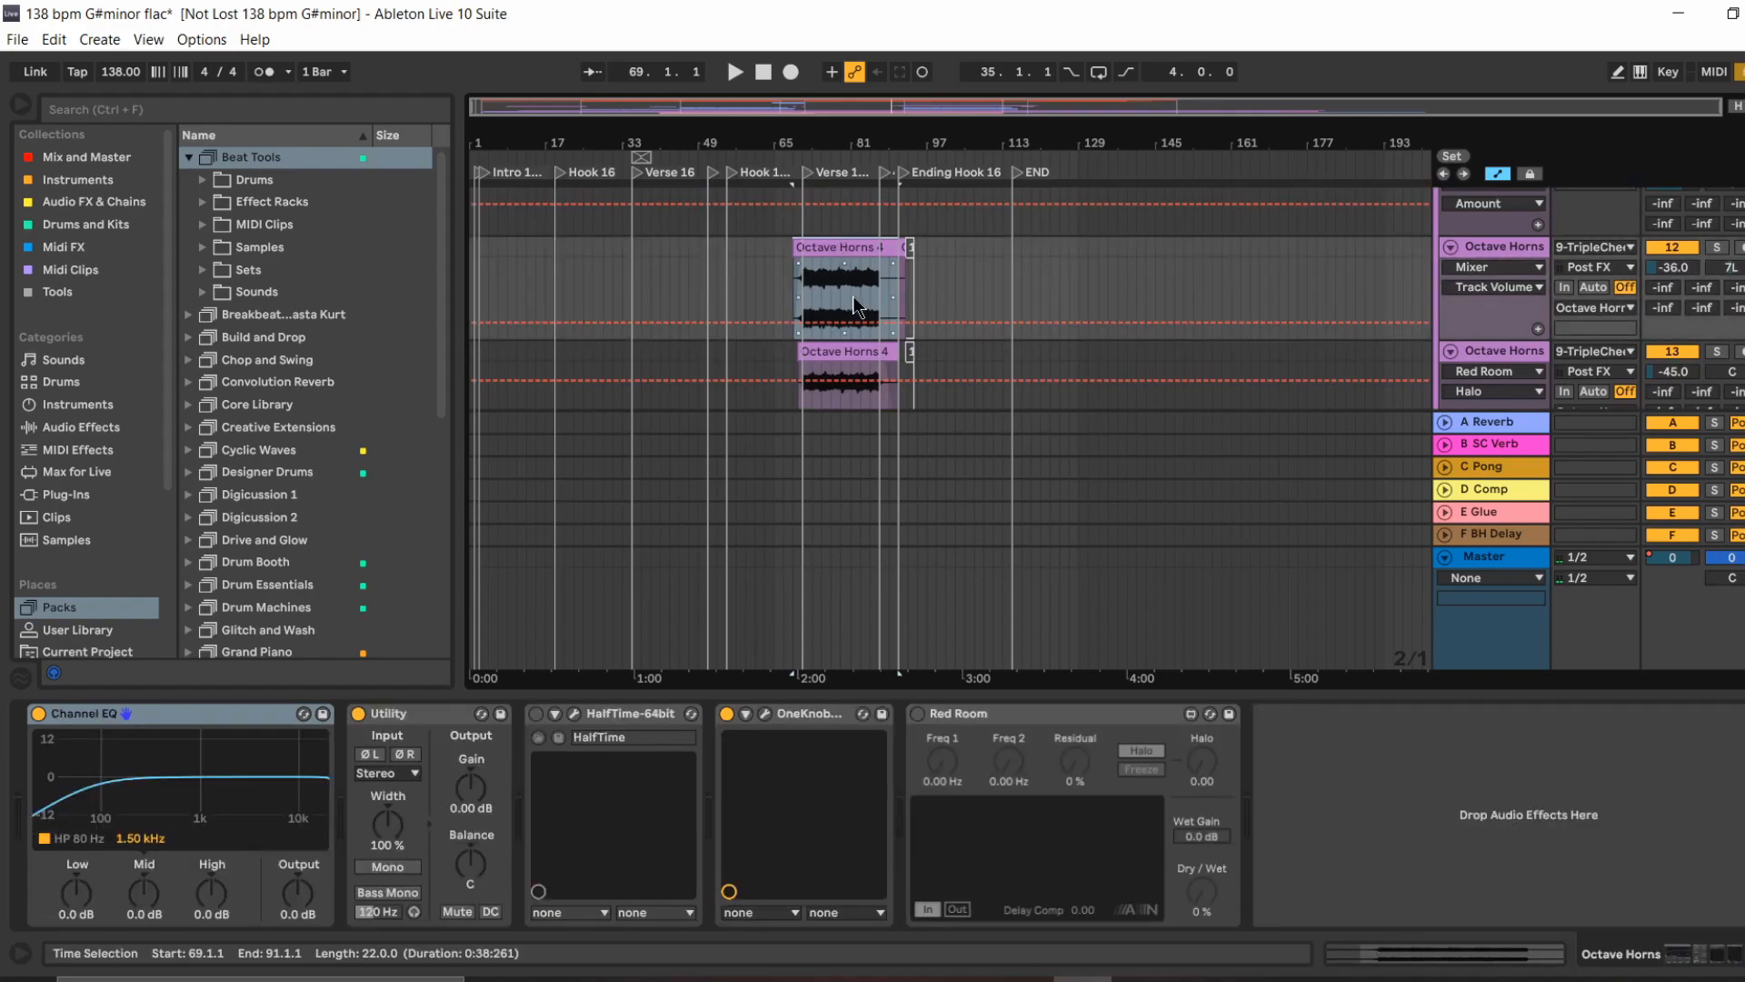
scroll(833, 351, down, 1)
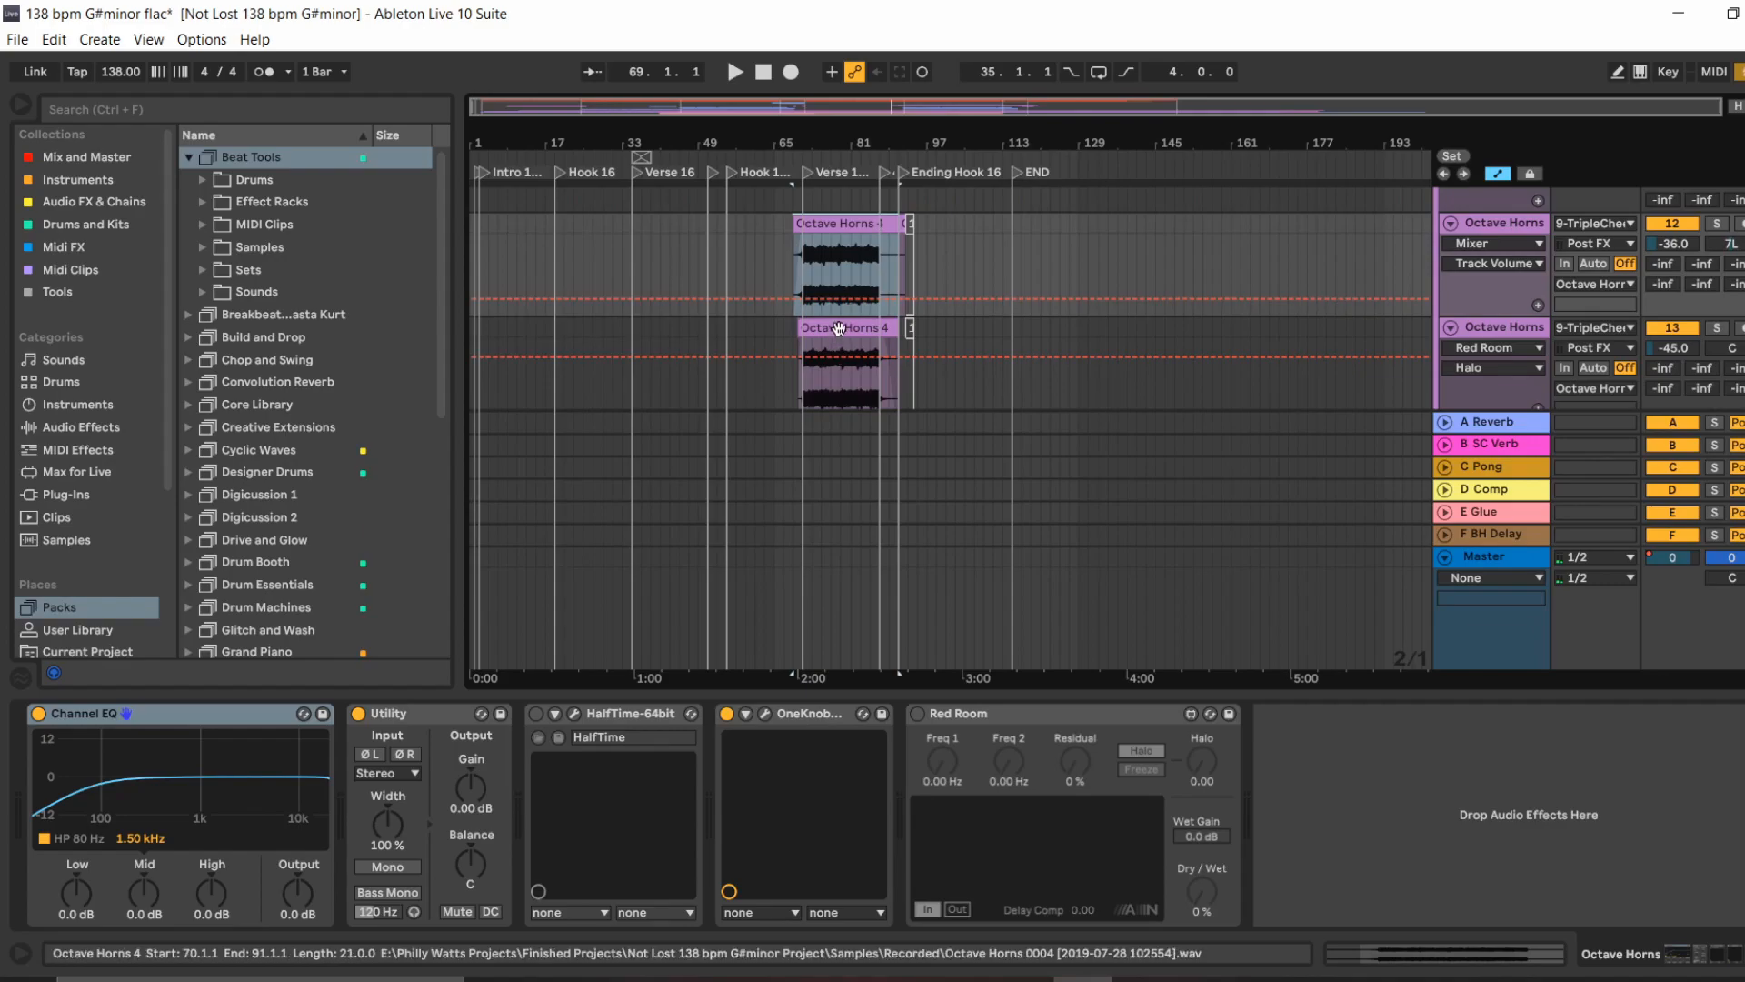
click(838, 329)
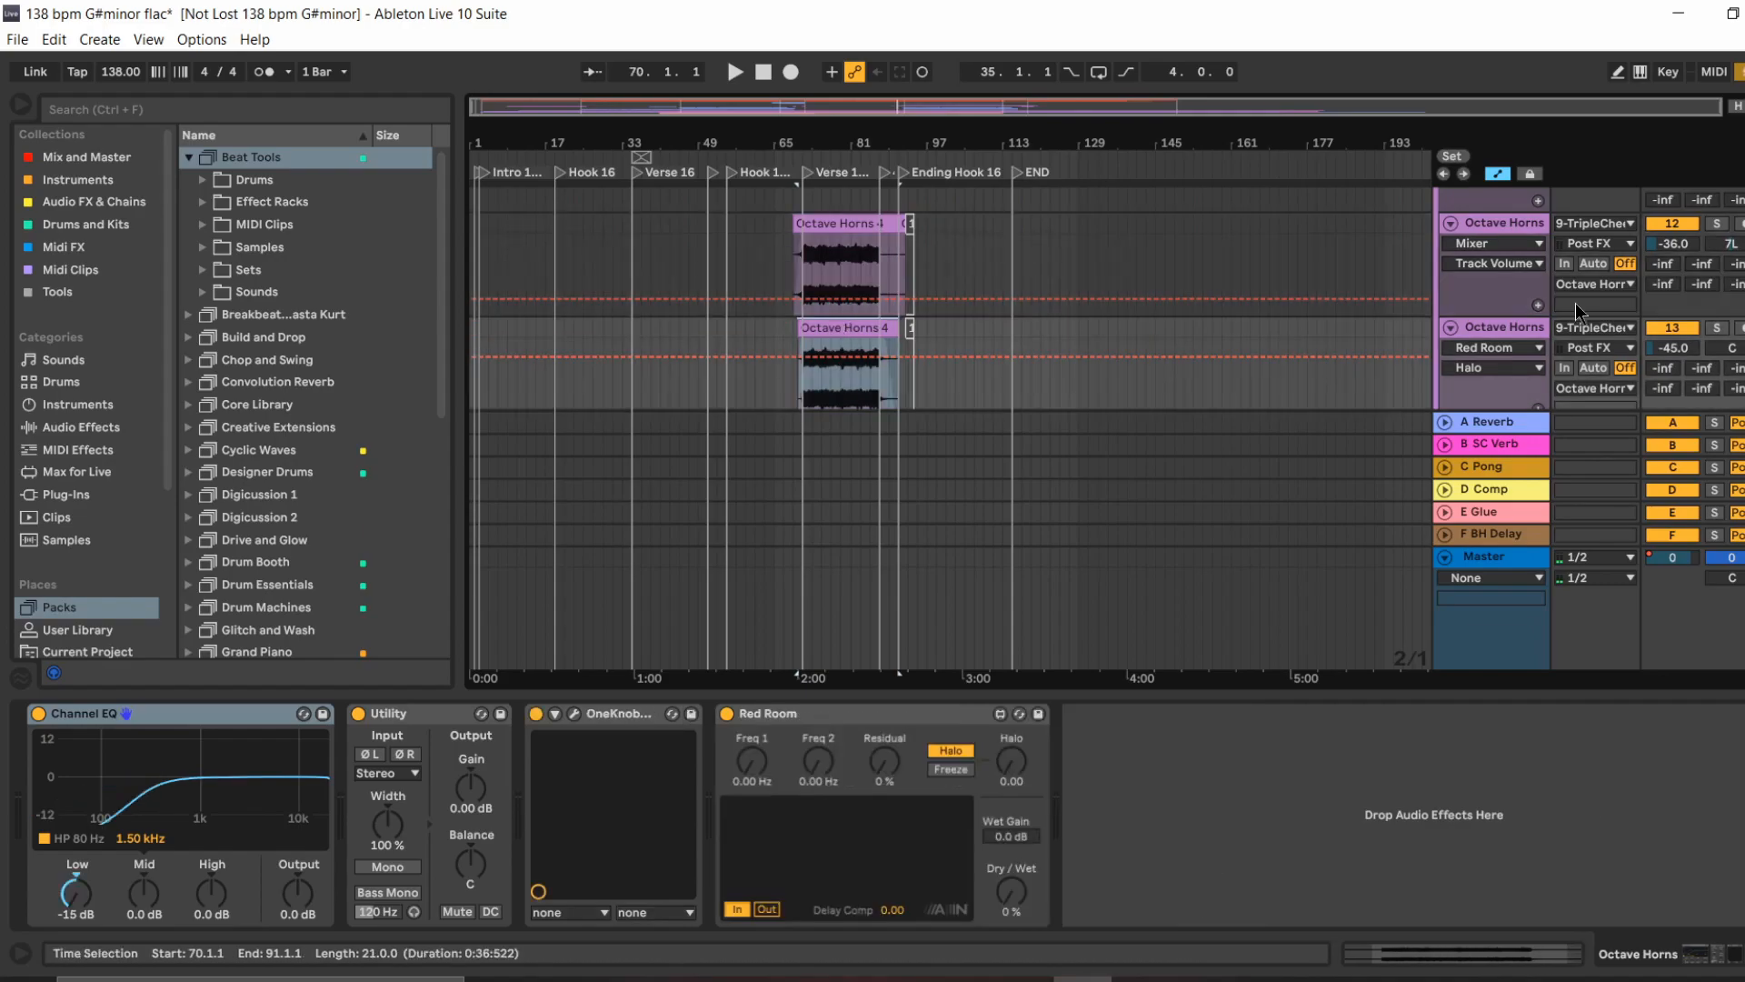
Step: Audition the Octave Horns clip on track 12 in solo and together with track 13
click(833, 224)
key(space)
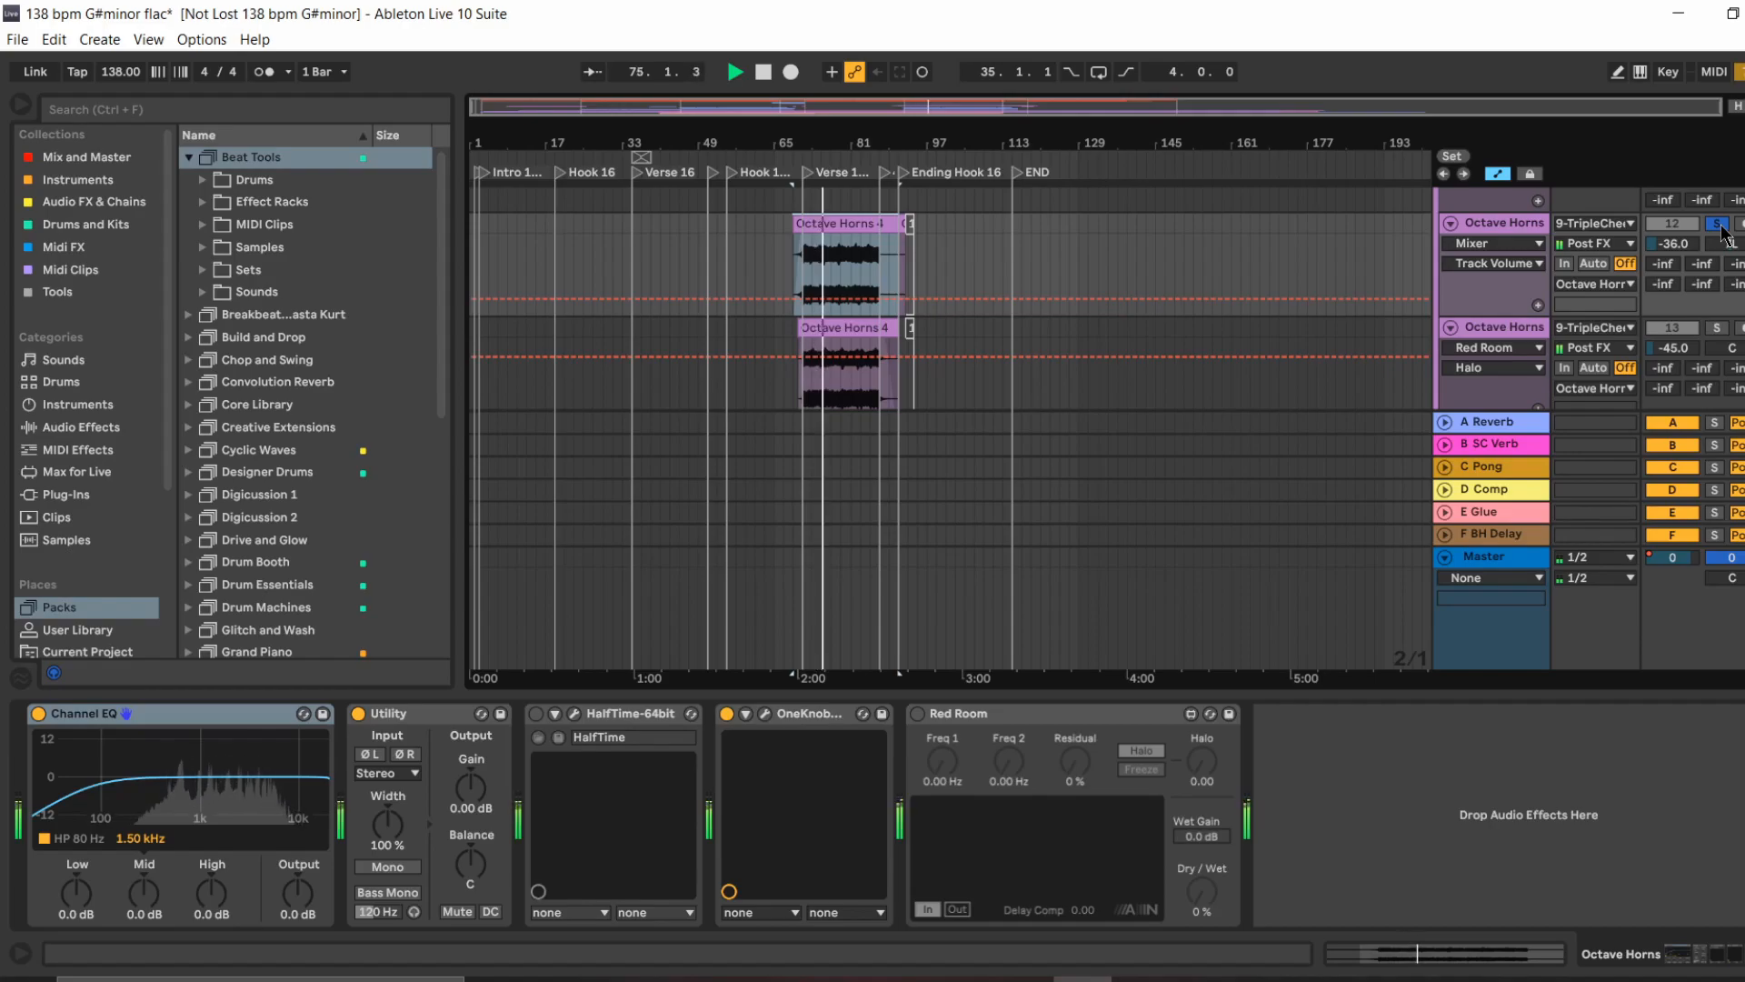
key(space)
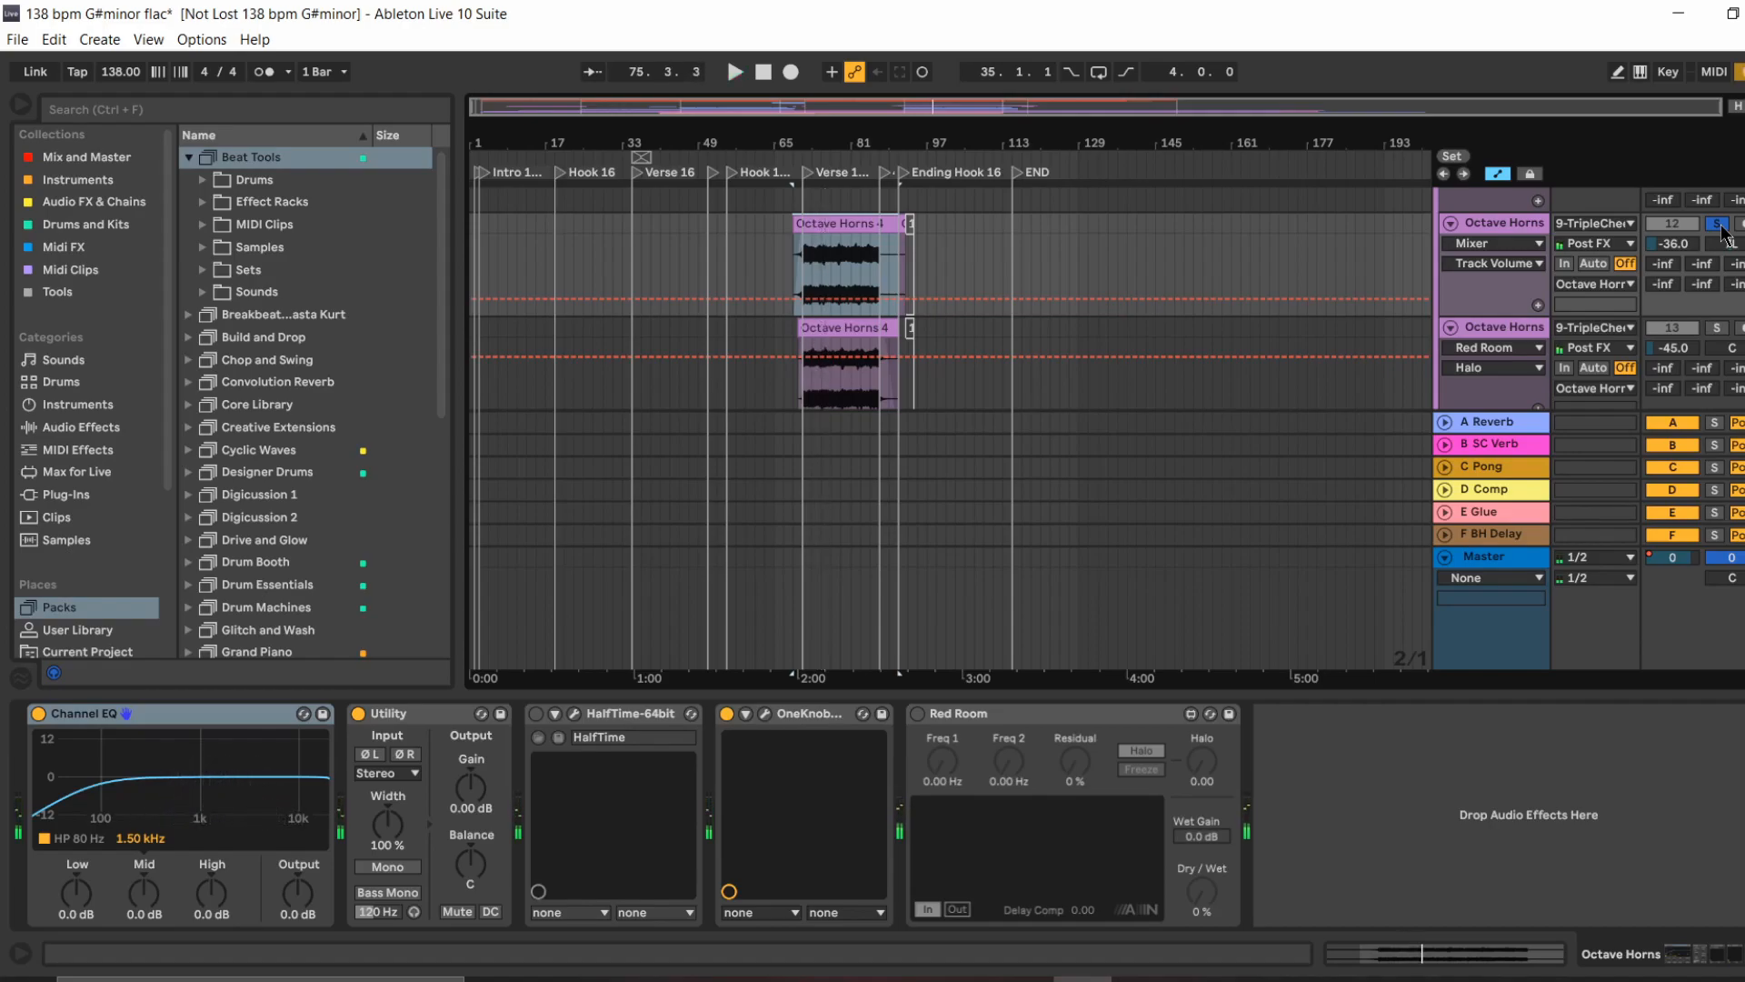
key(space)
Step: Audition the Octave Horns group on track 11 in solo
scroll(1702, 207, up, 1)
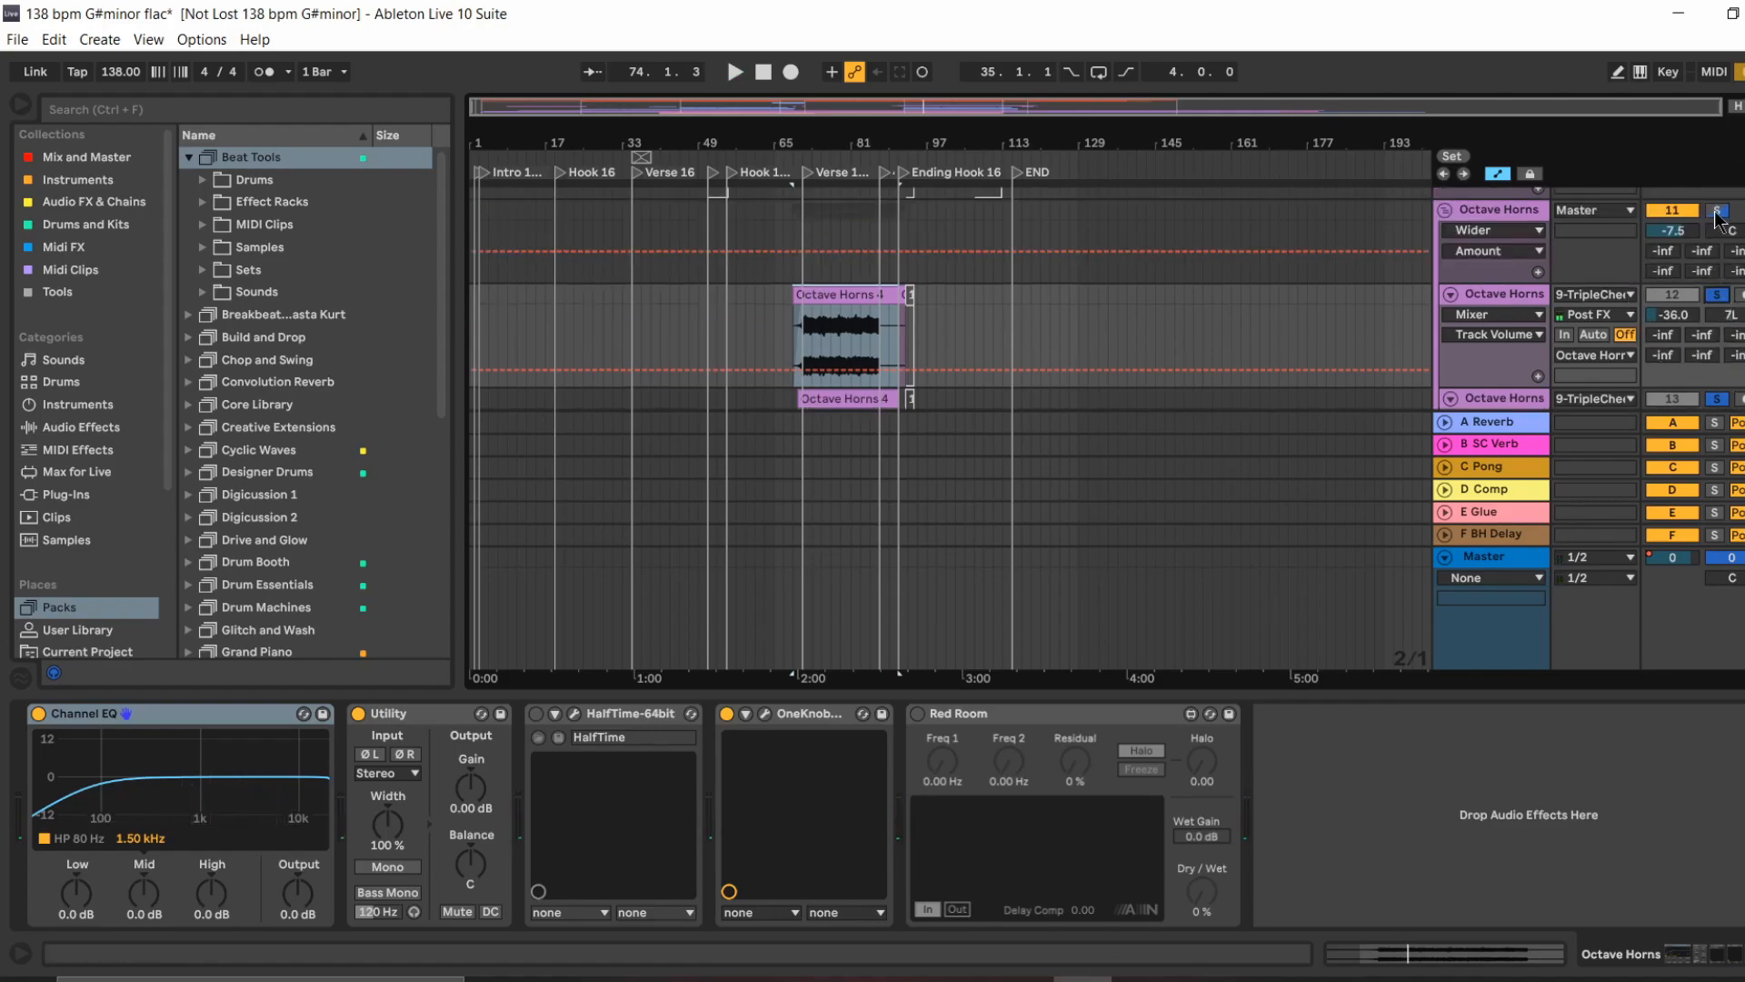
click(1717, 212)
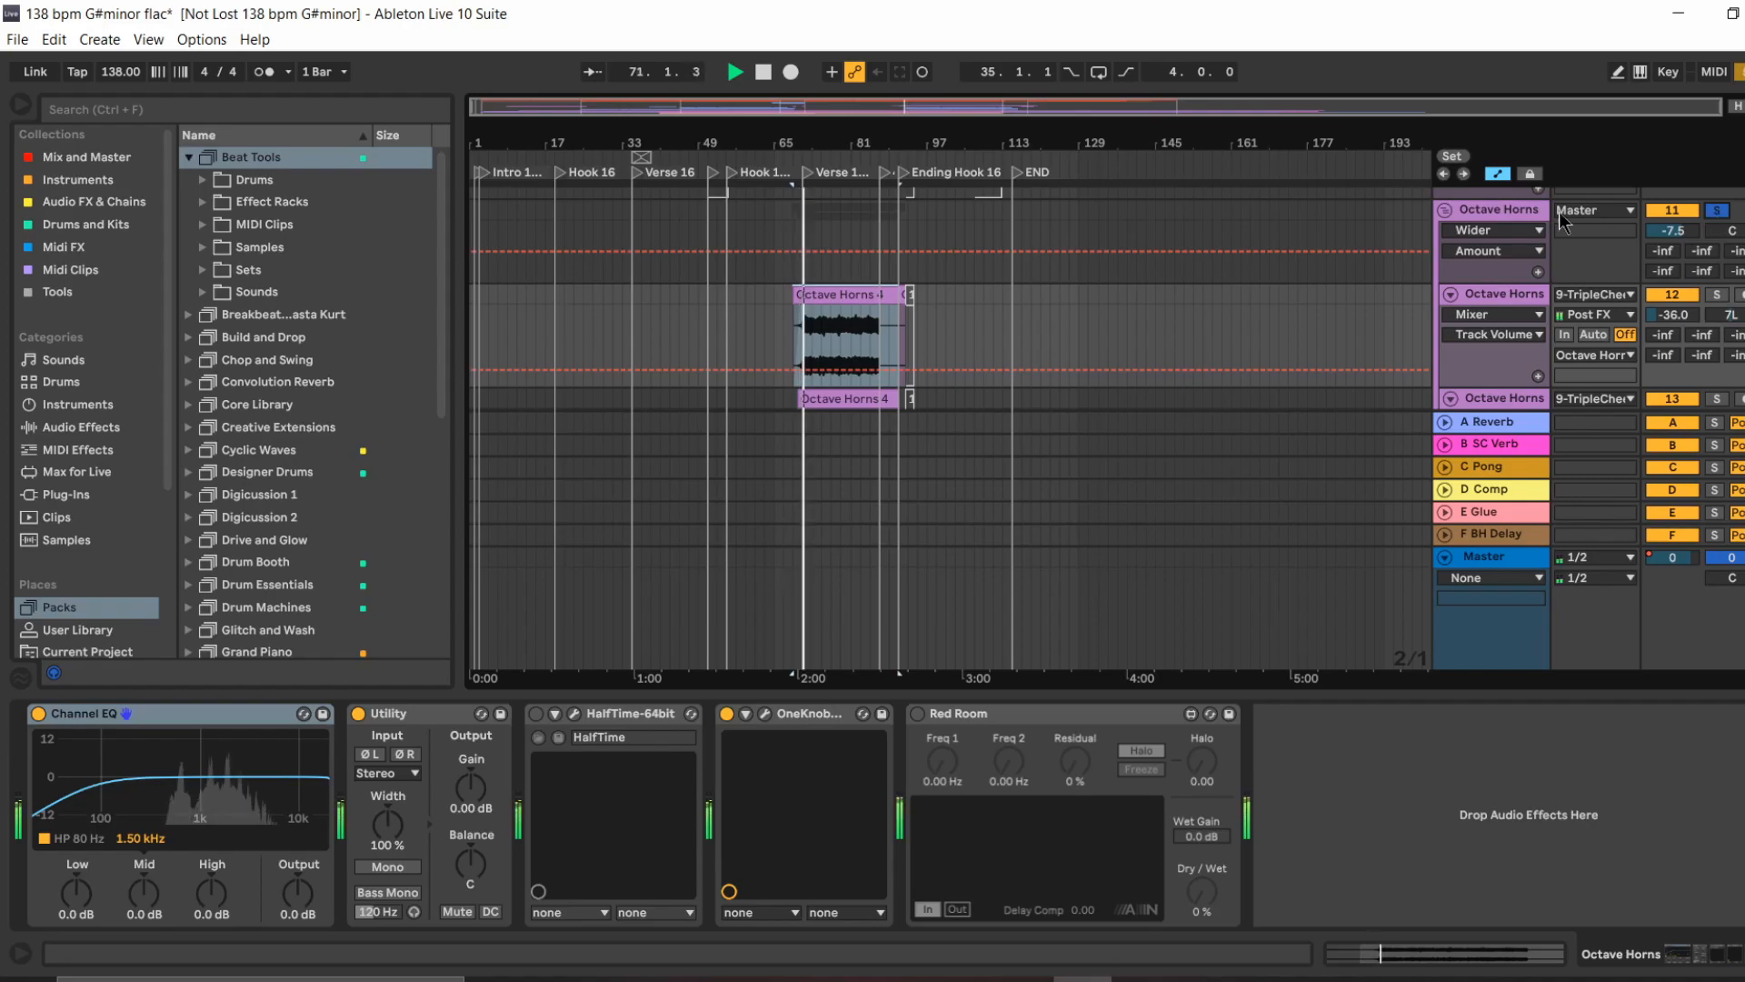
scroll(1137, 284, down, 1)
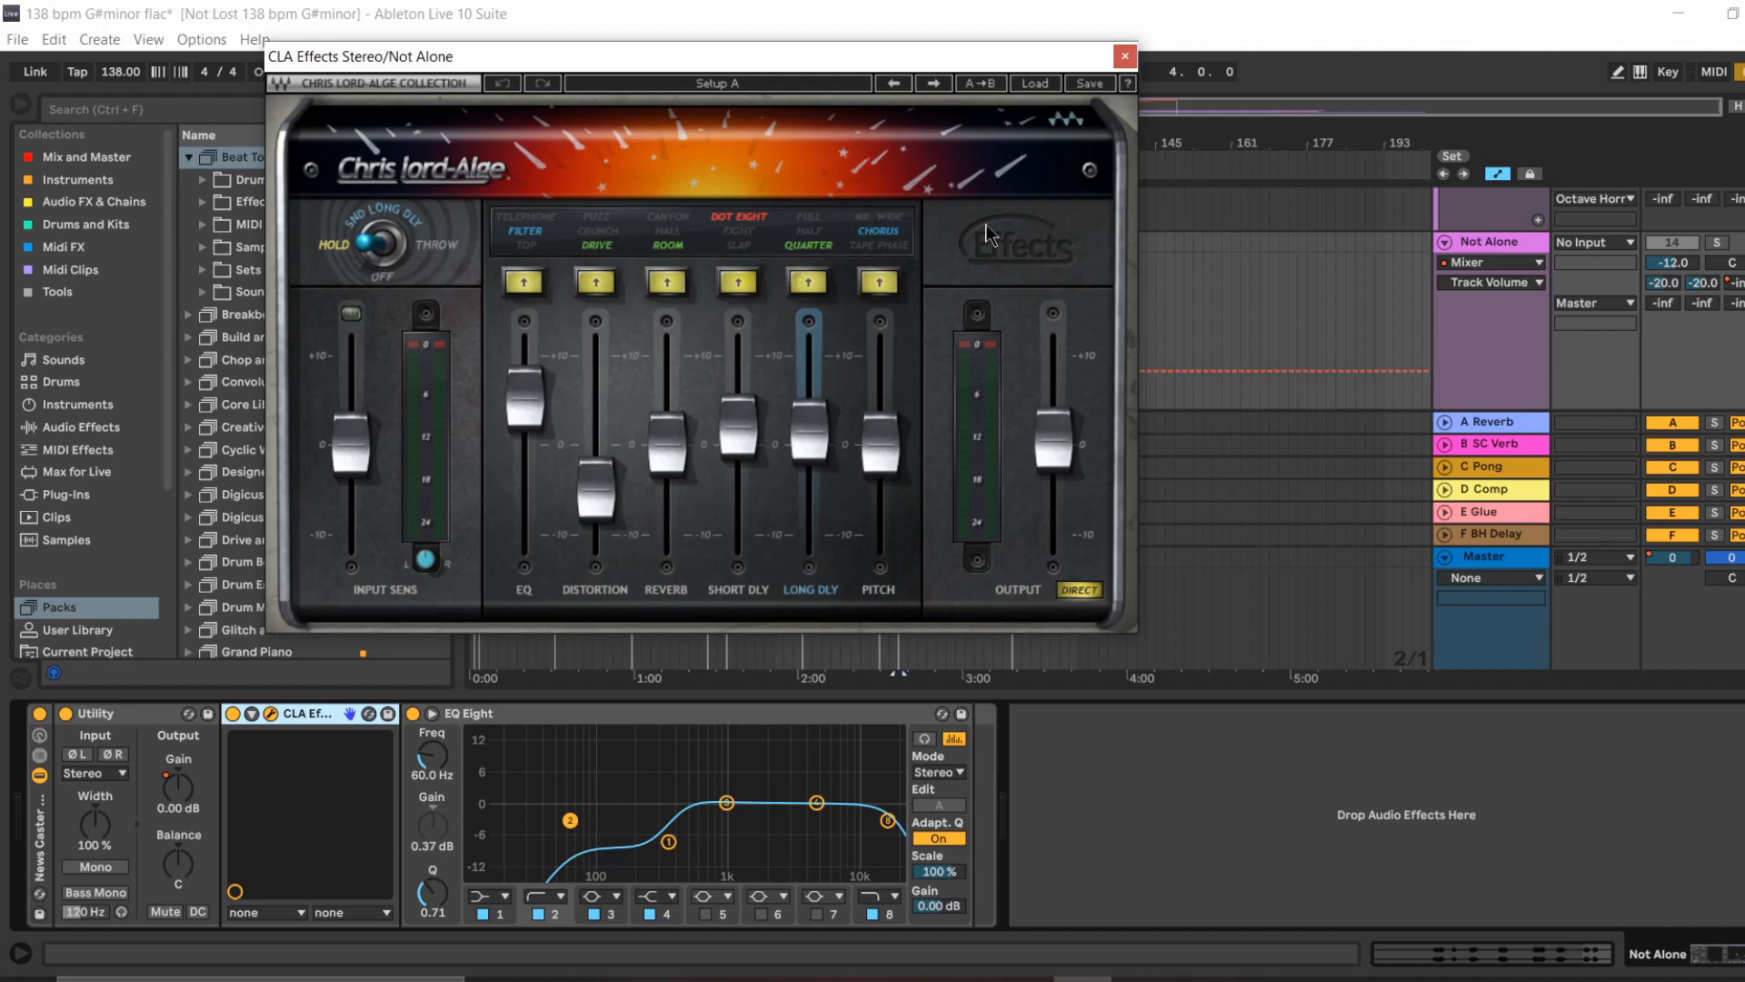
Step: Close the CLA Effects plug-in, solo the Not Alone track and toggle its News Caster rack for comparison
click(1126, 58)
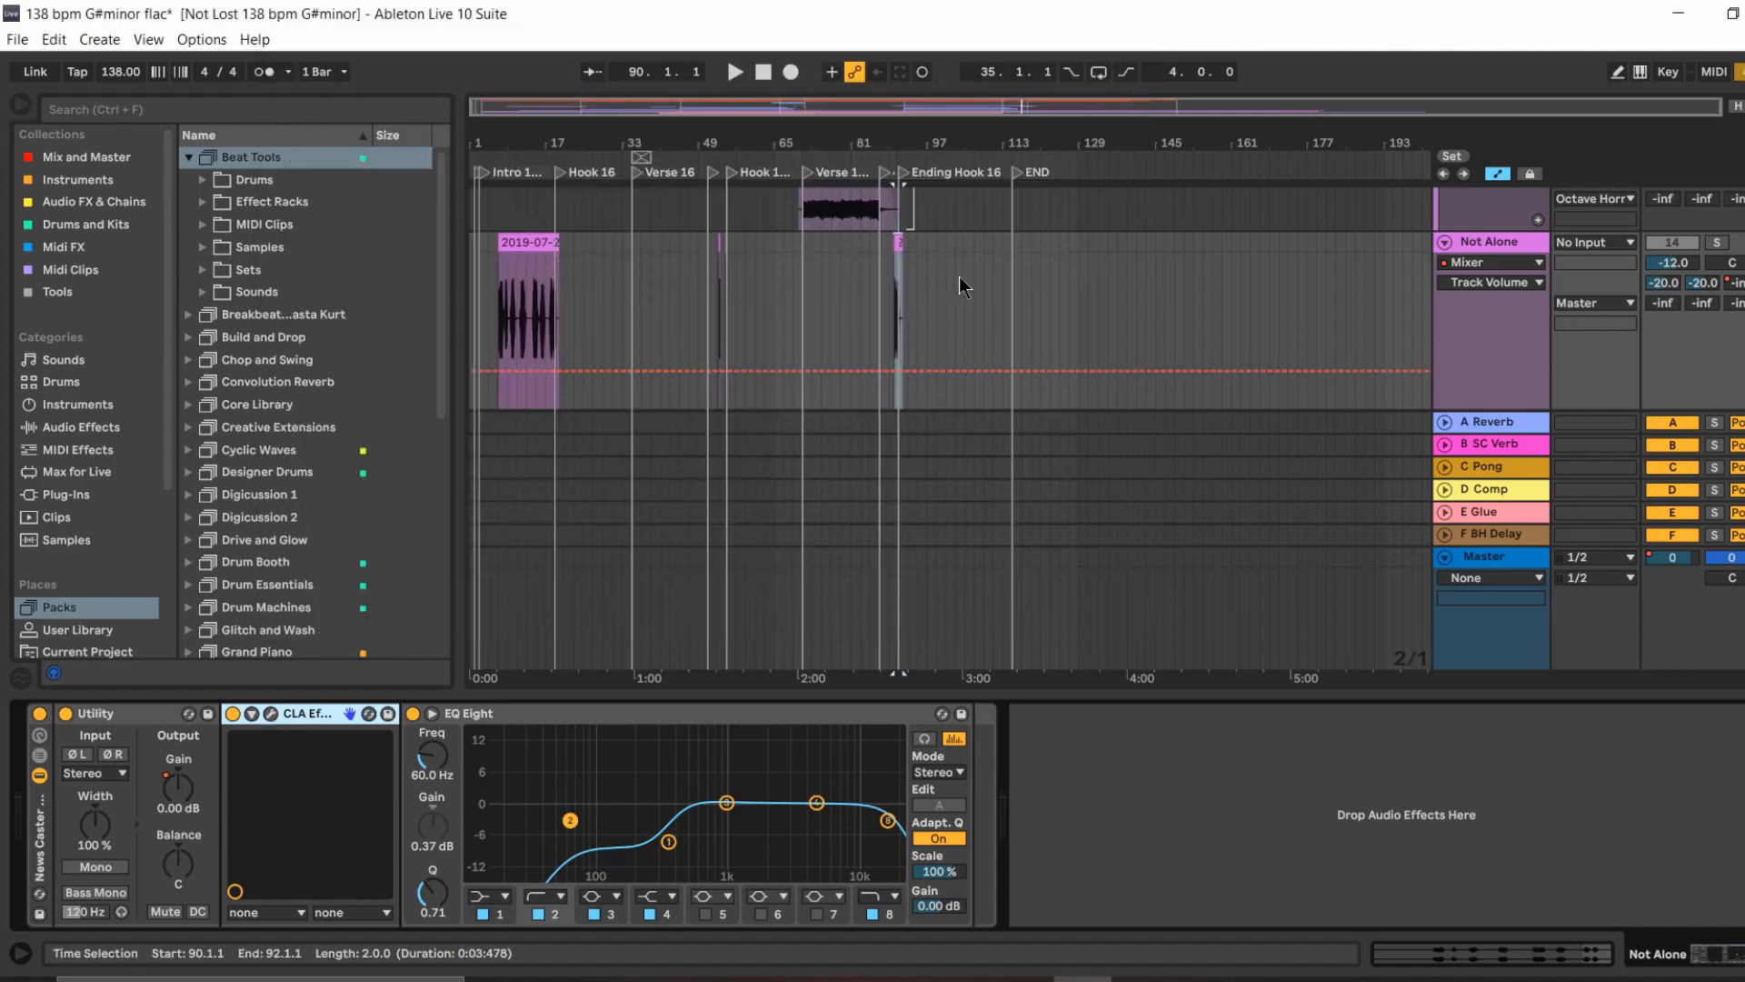
click(1715, 244)
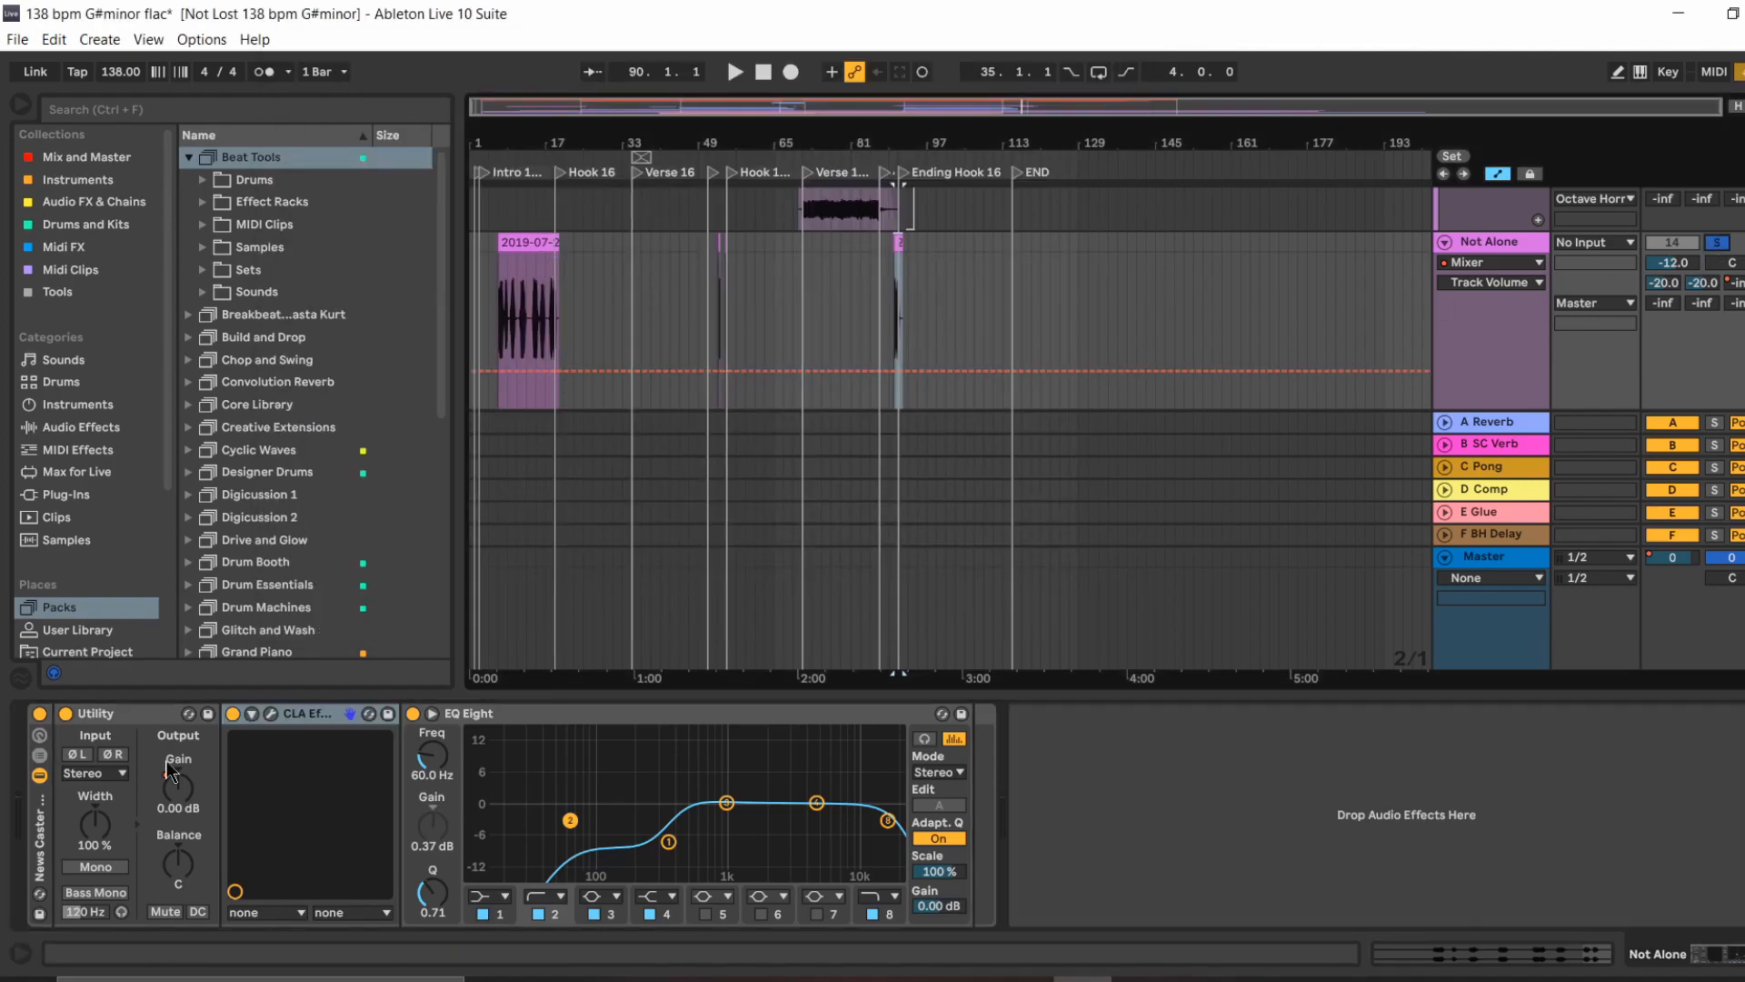
click(39, 714)
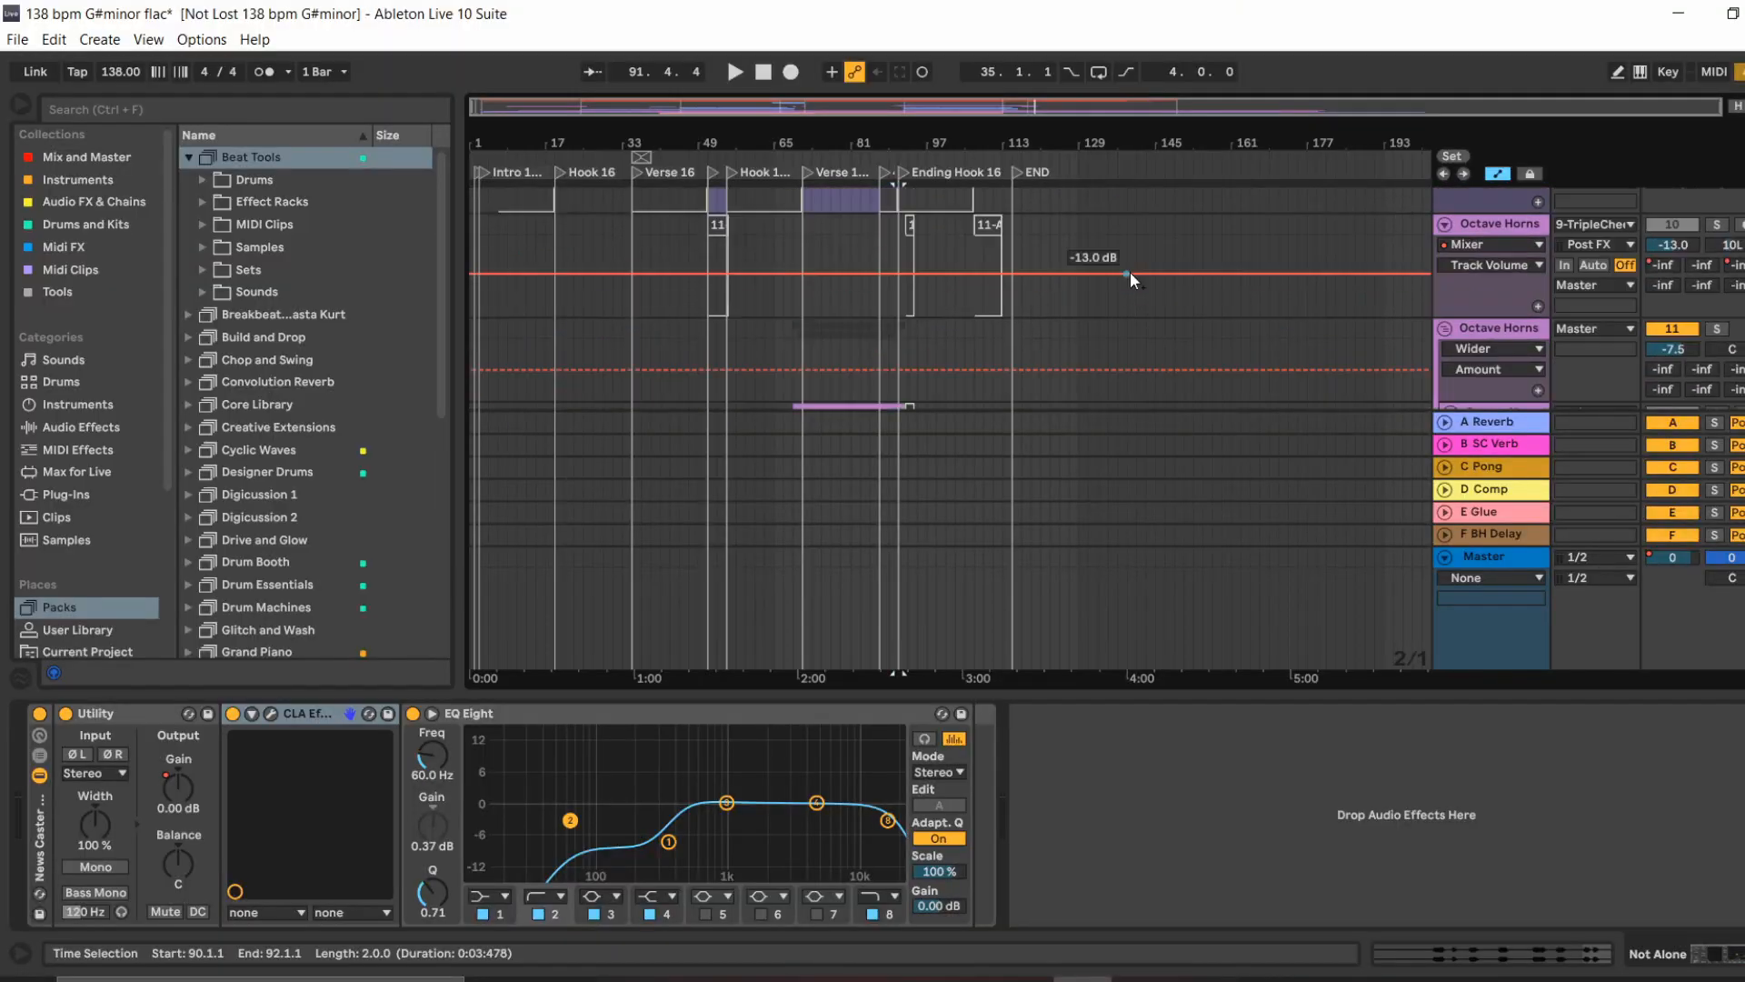
Step: Select the first frozen Bass clip and play the arrangement from its start
scroll(821, 286, up, 10)
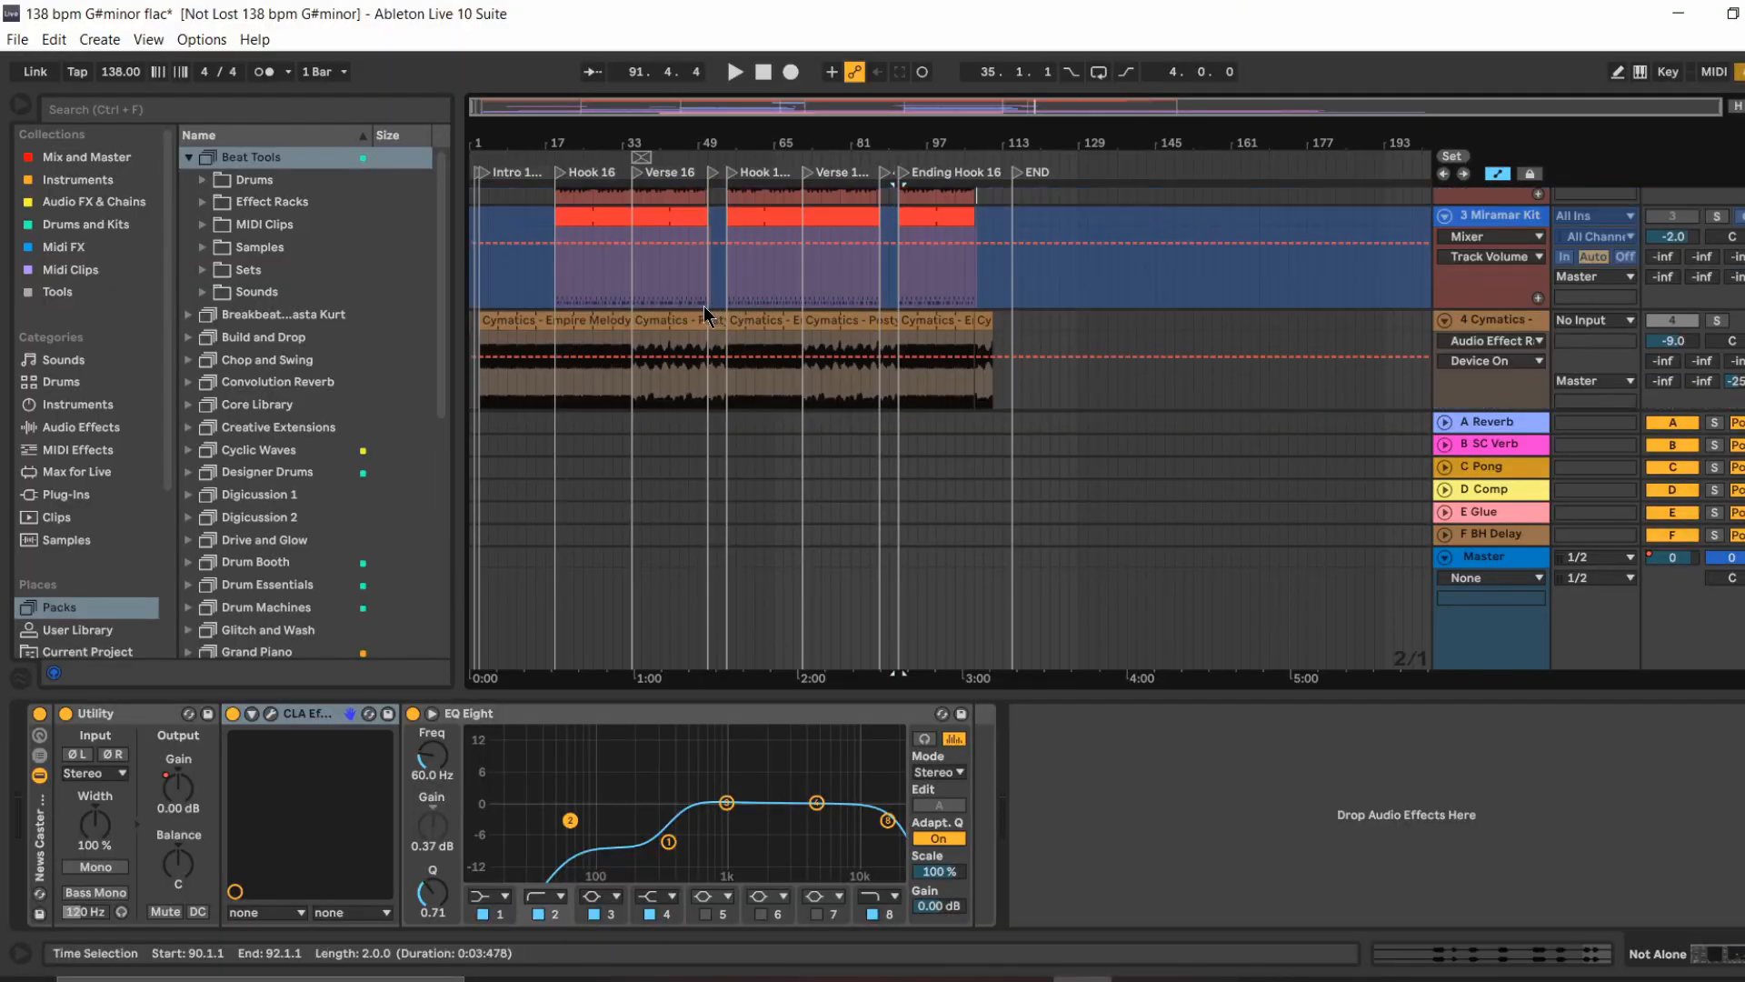
click(576, 237)
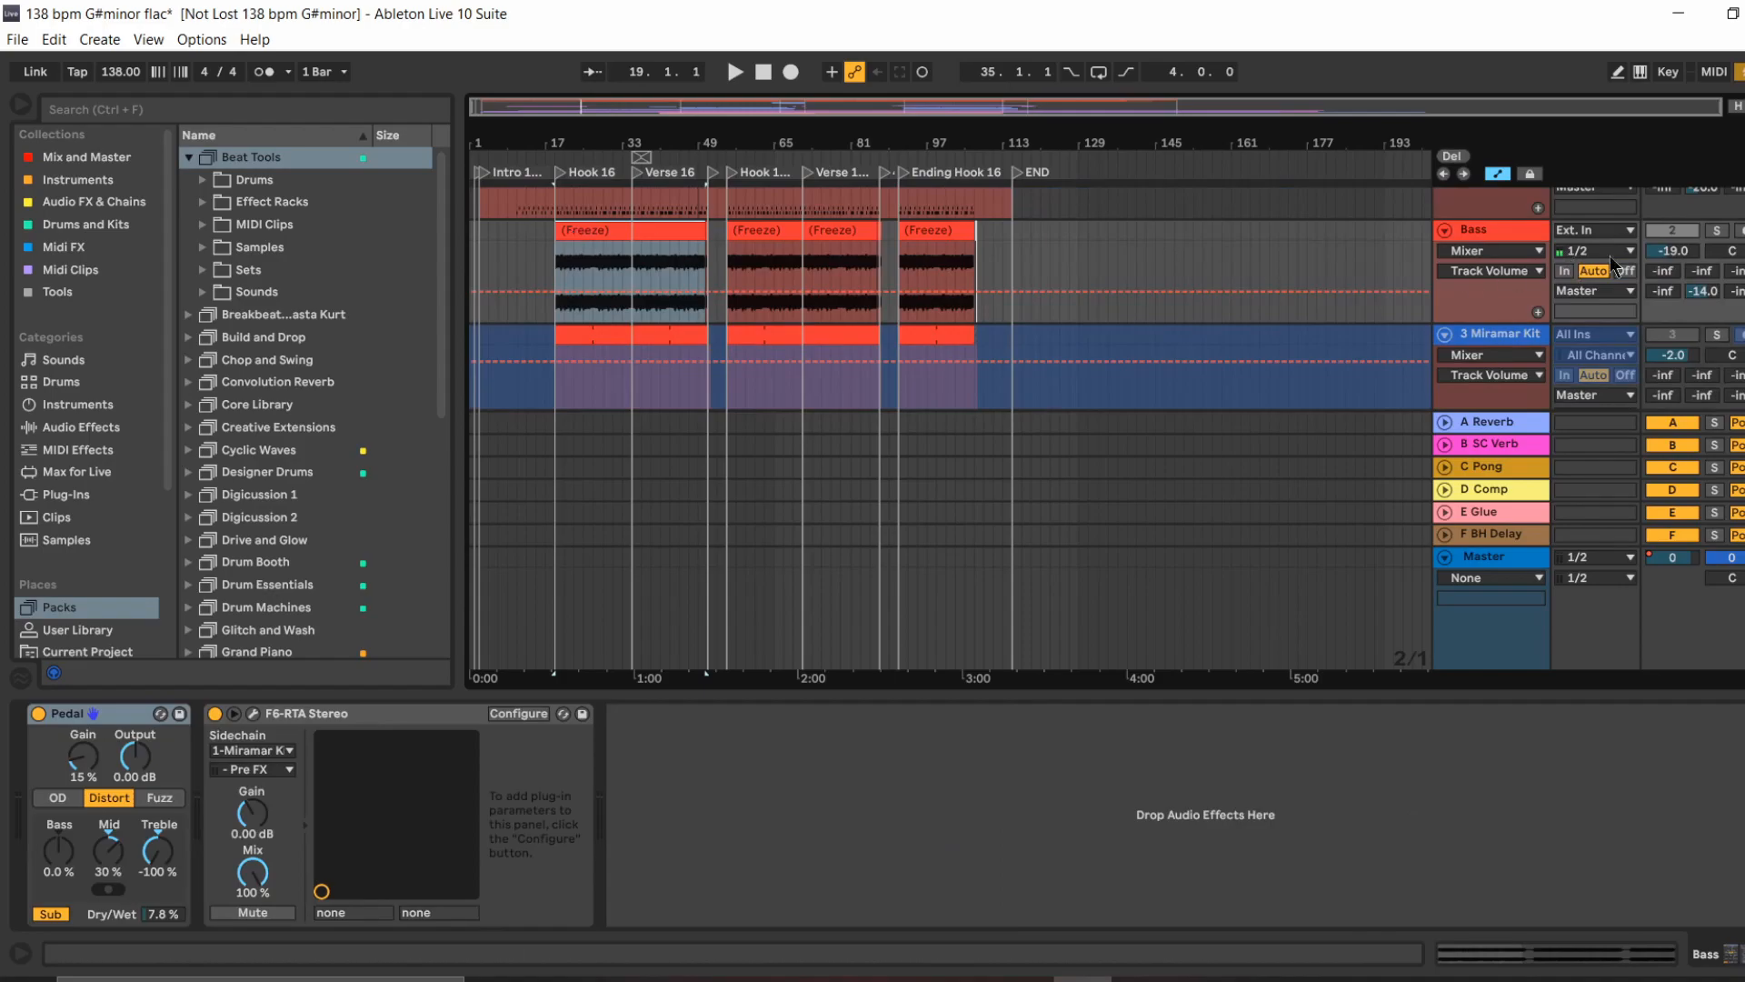
key(space)
scroll(821, 309, down, 3)
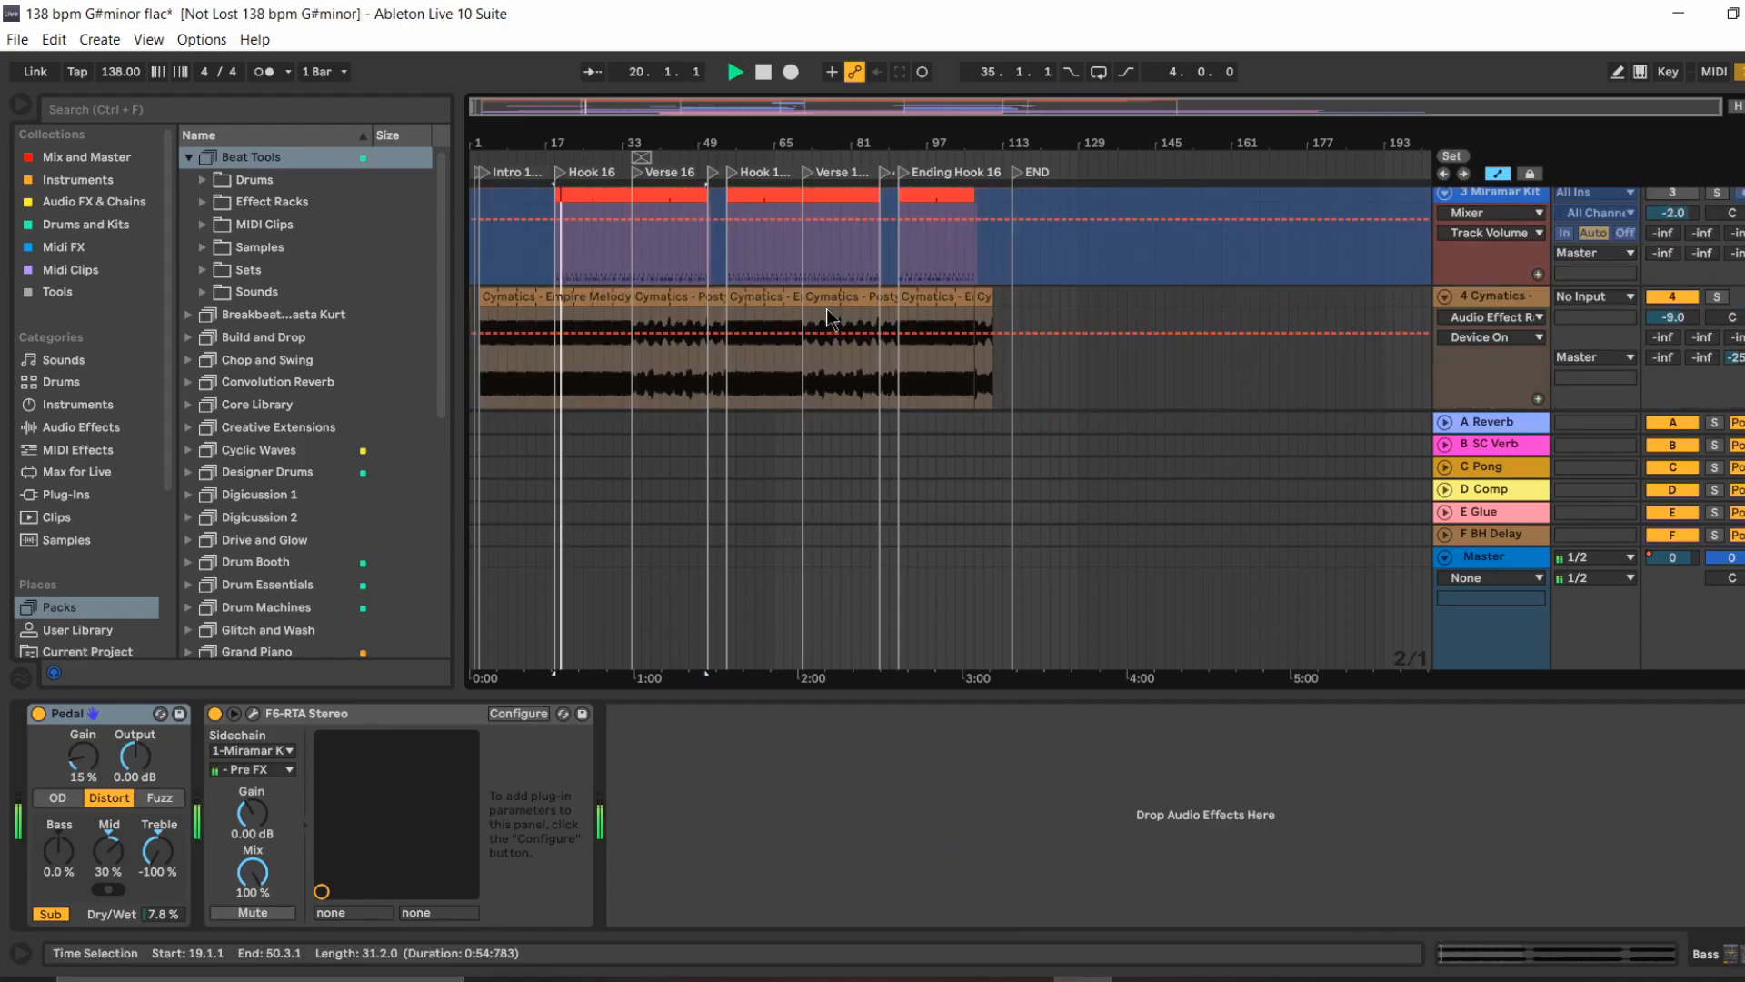
Step: Compare the soloed Main vocal with its LEAD_VOCAL_SAUCE rack off and on, and end the solo
scroll(830, 319, down, 5)
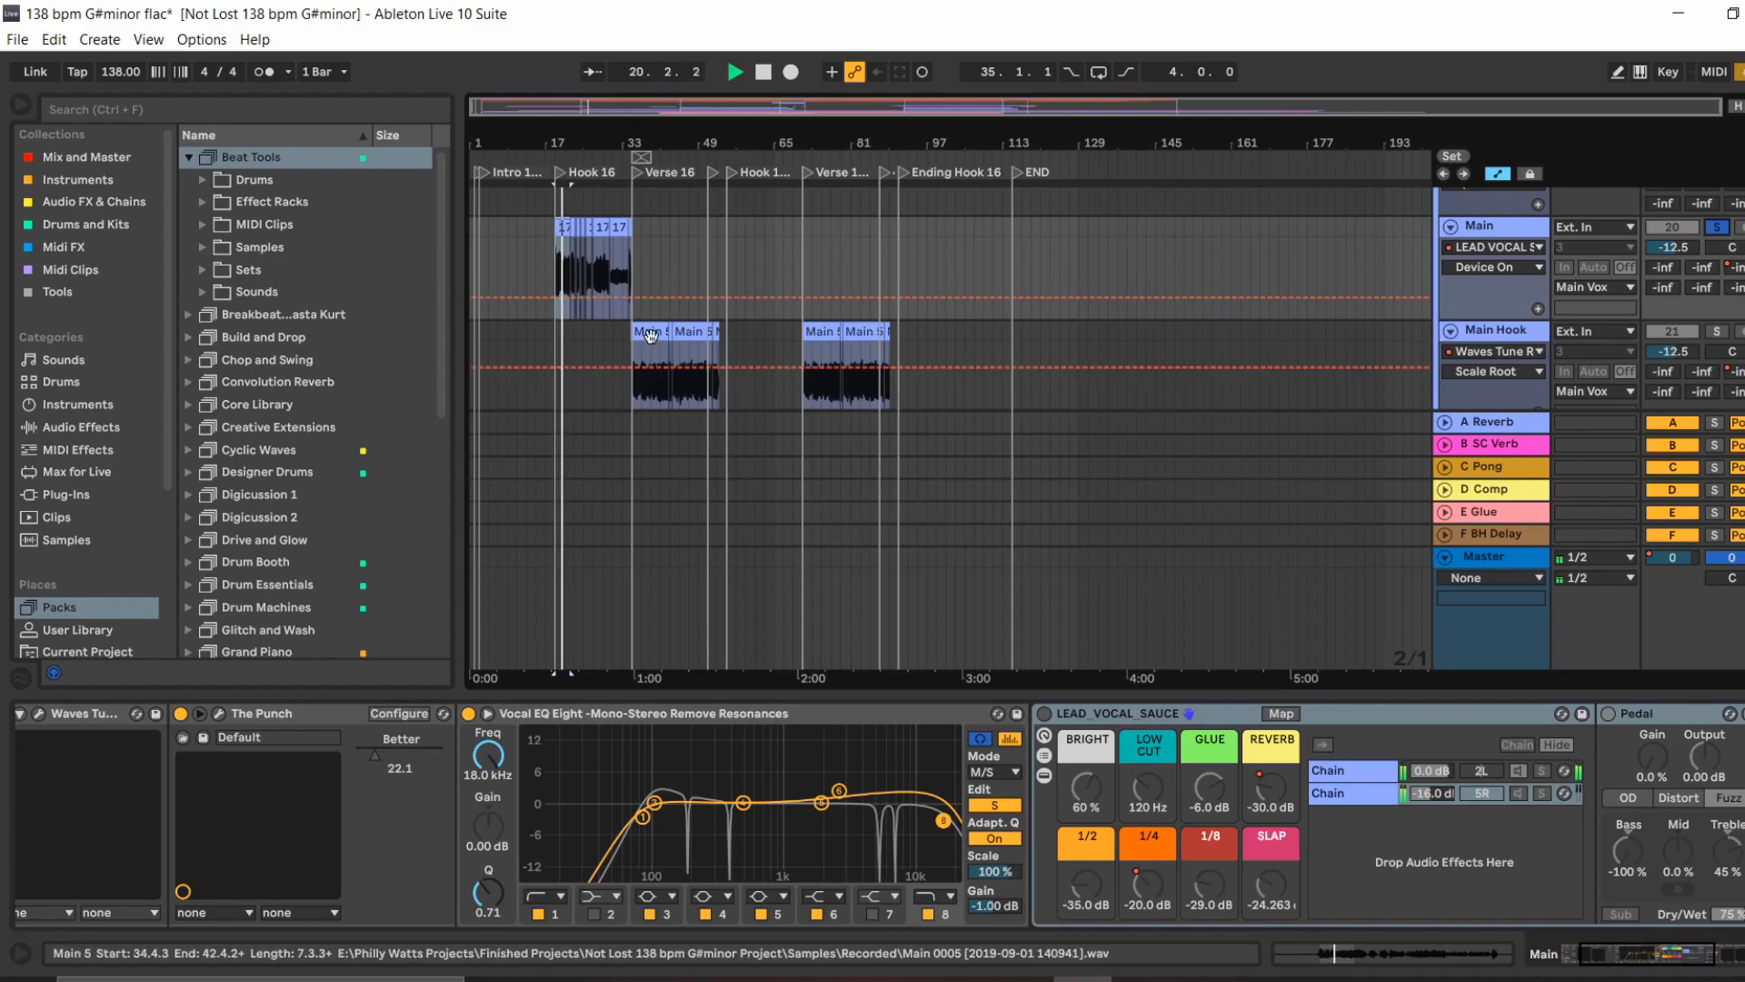
click(1045, 712)
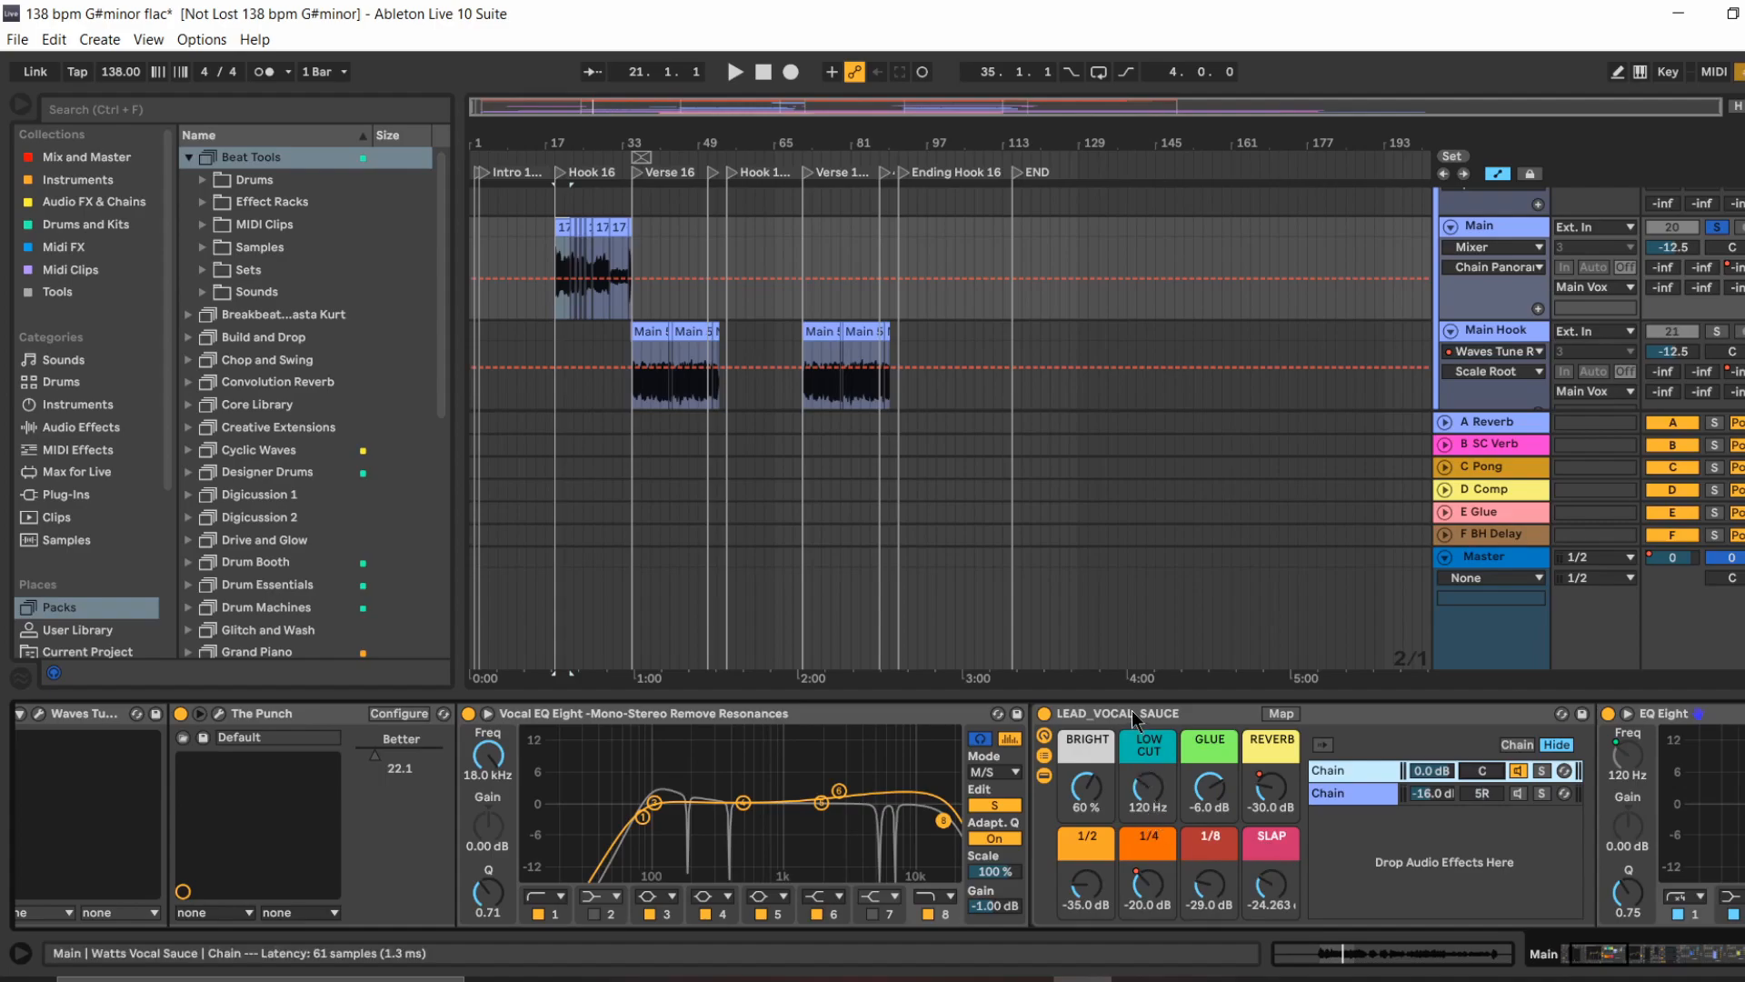
click(1041, 716)
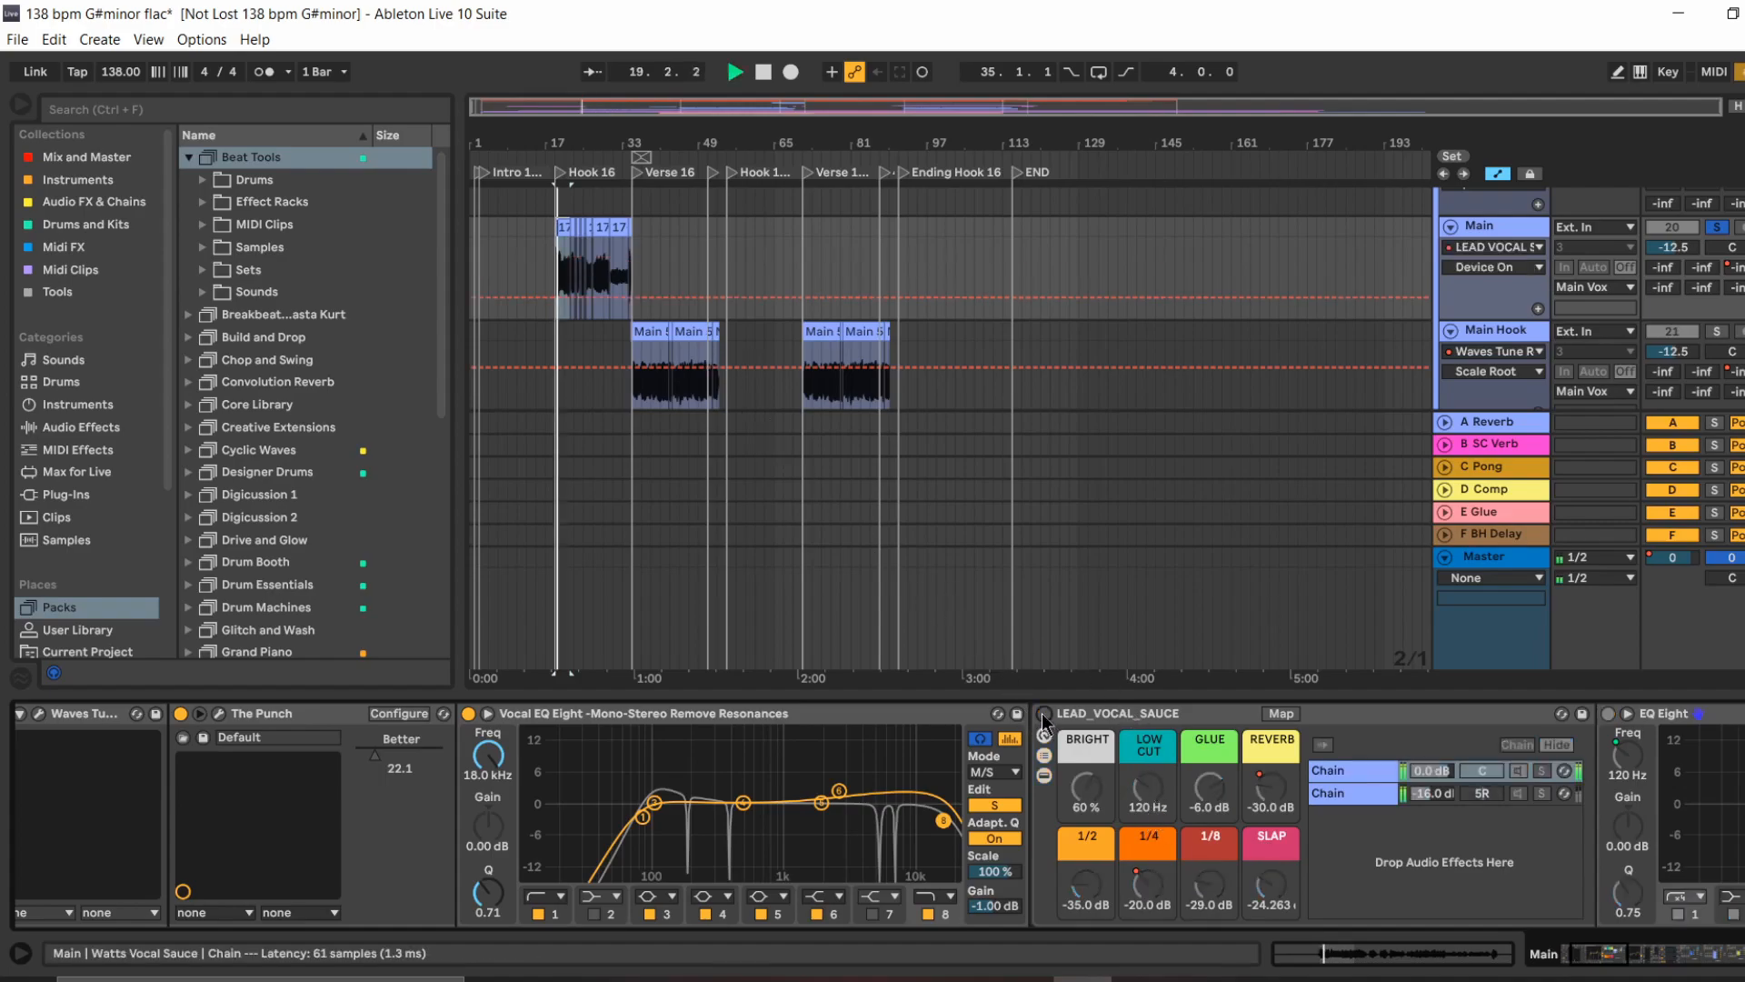
click(1041, 715)
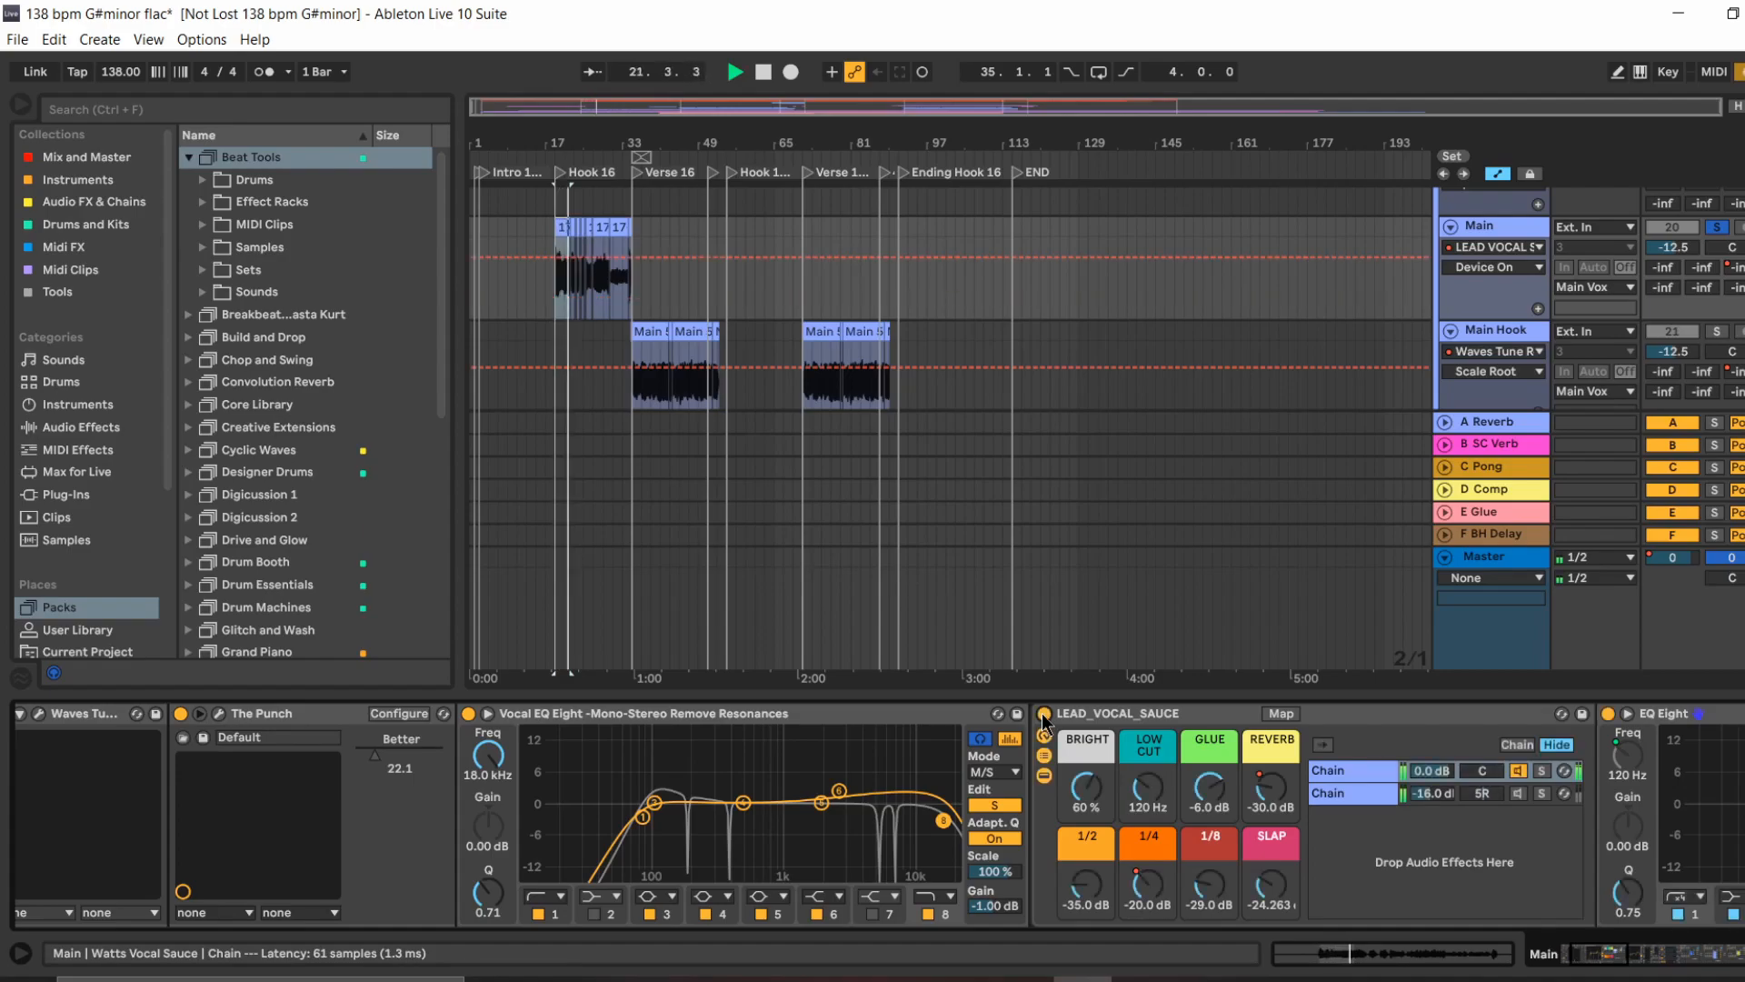
click(1717, 228)
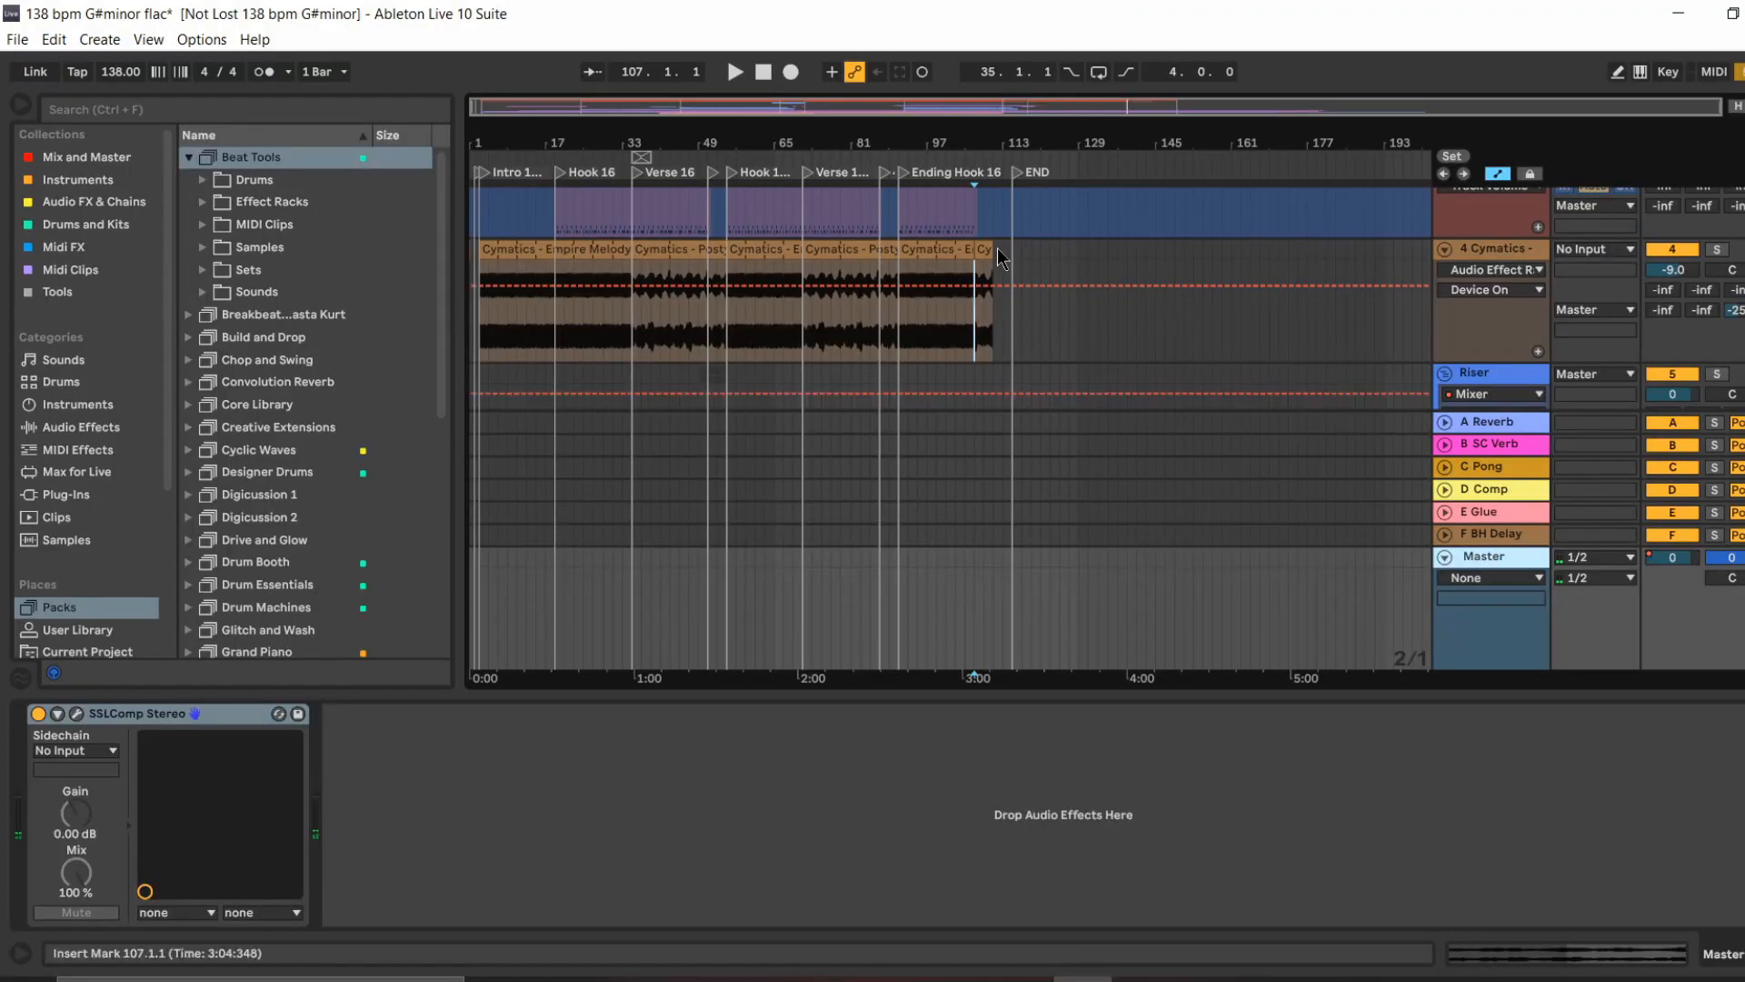
Step: Select the last Cymatics clip on track 4 and examine the end of its effects chain, including Delay and Backmask
click(987, 247)
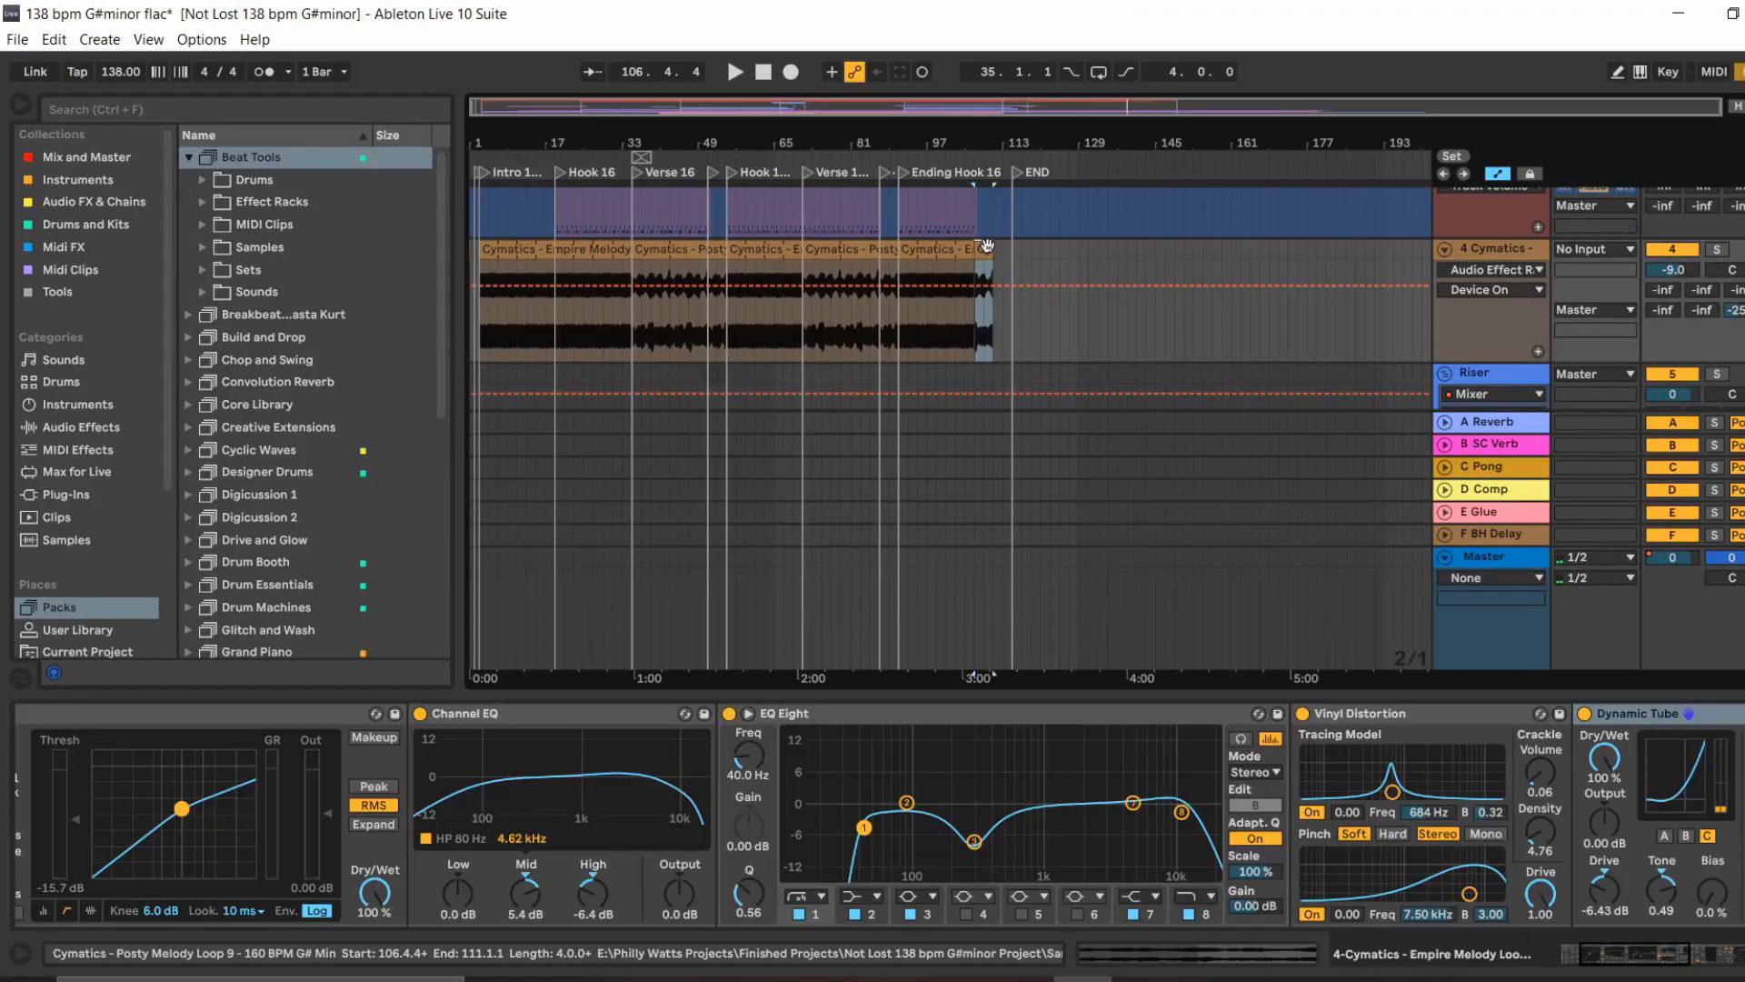
click(1630, 961)
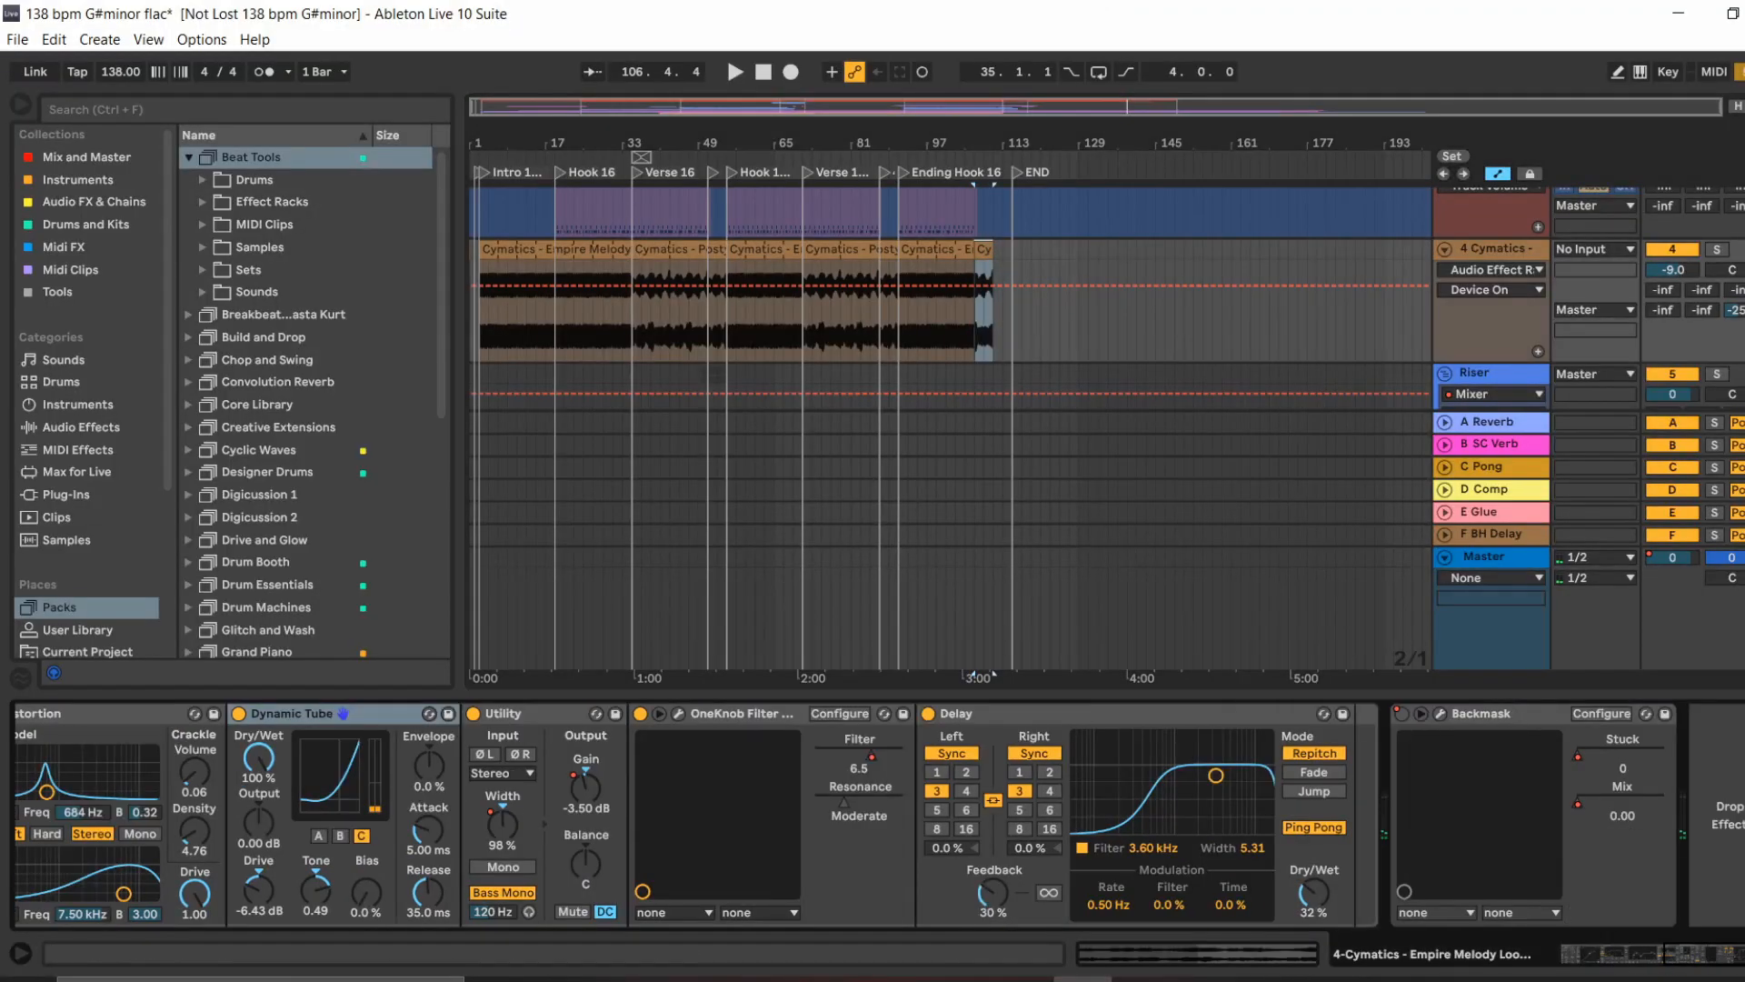
Step: Open the Backmask plug-in on track 4 and show its on/off automation around the last Cymatics clip
click(1440, 714)
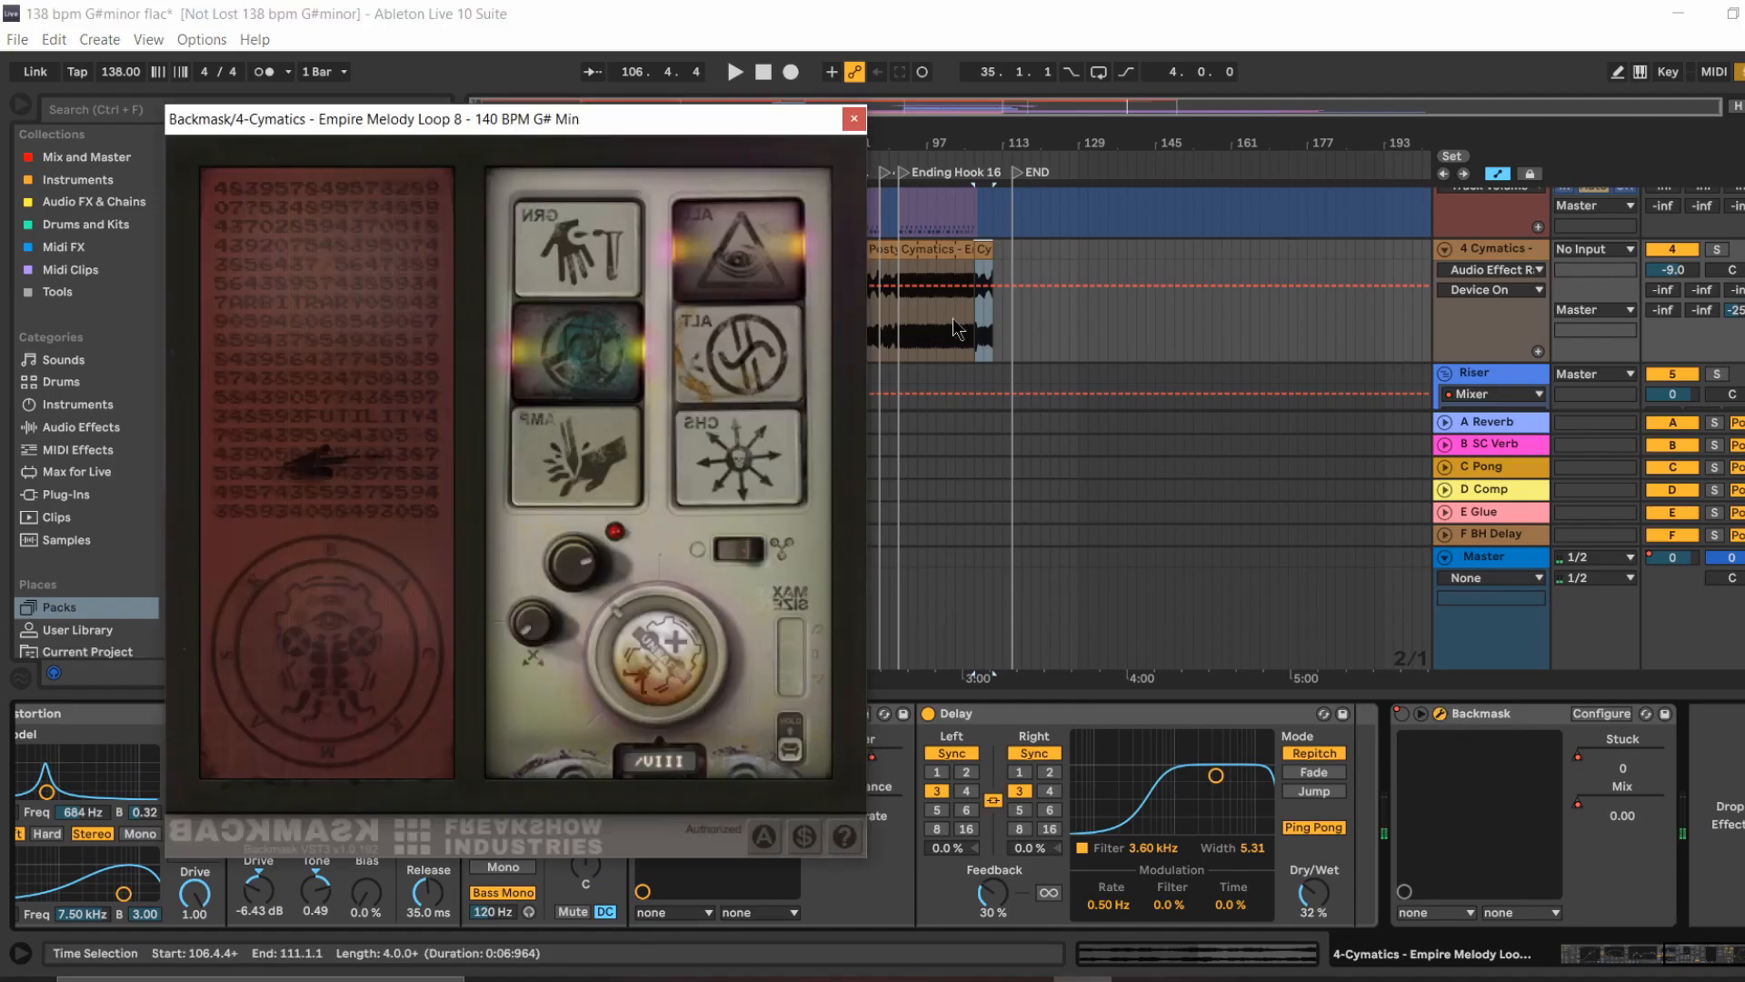
click(983, 243)
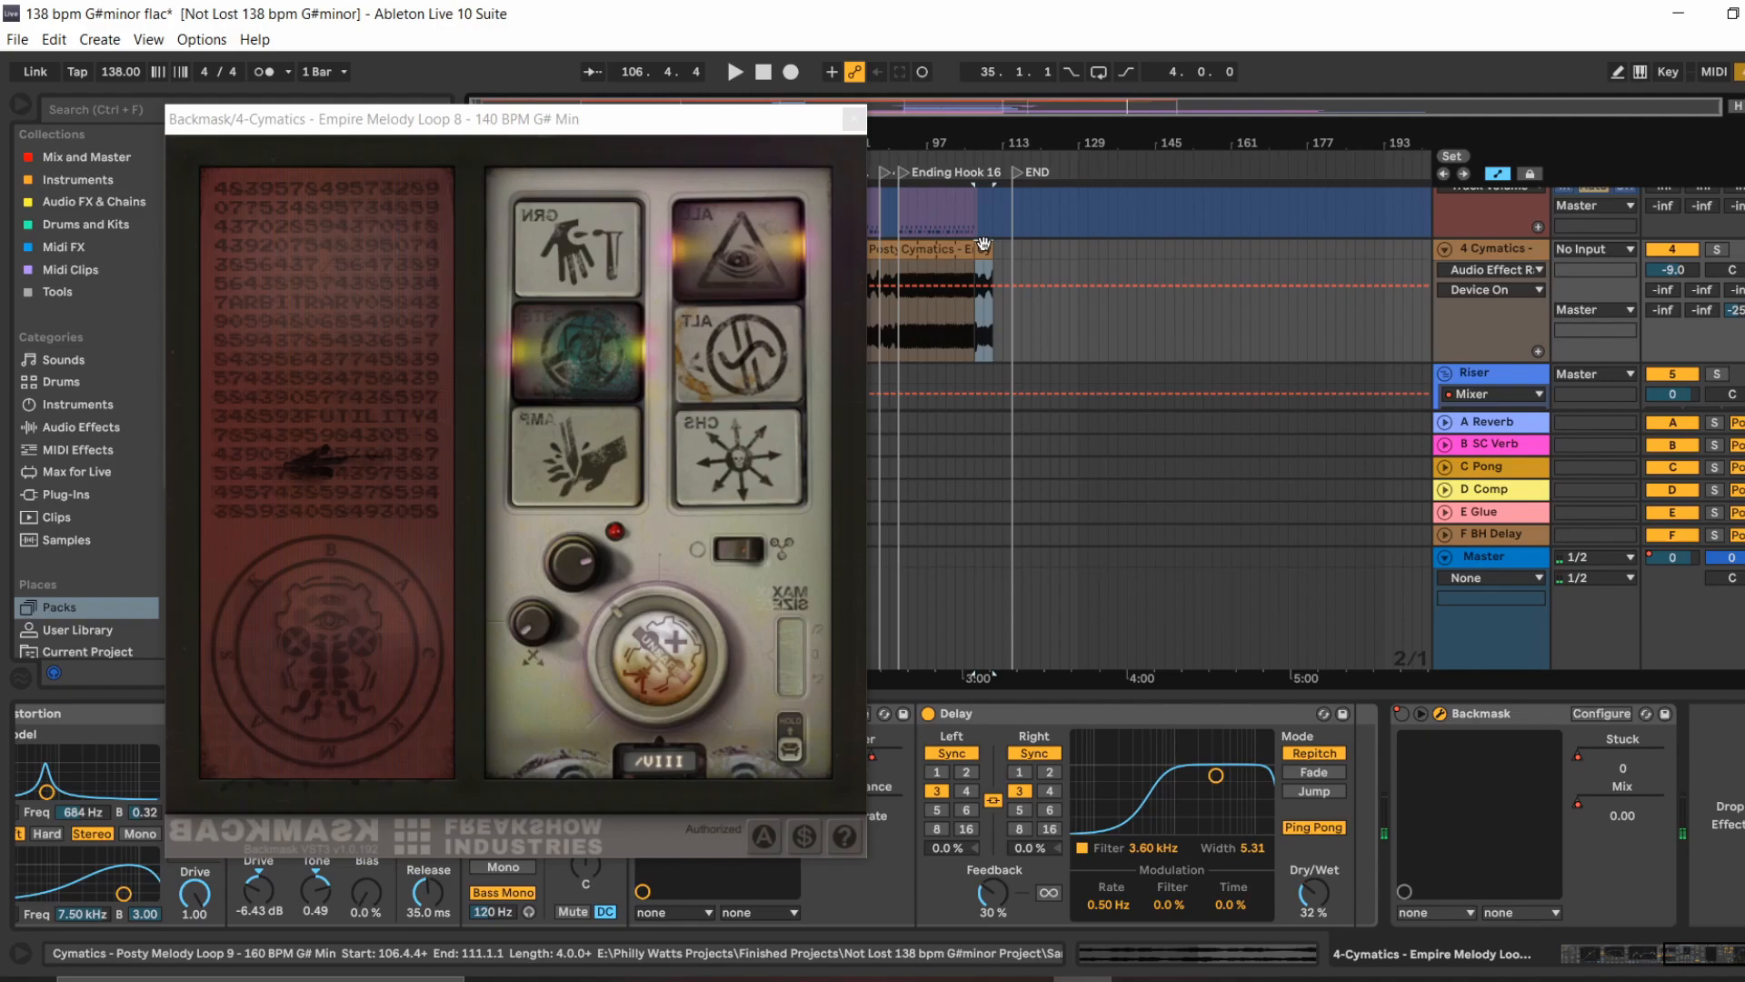
right_click(1400, 718)
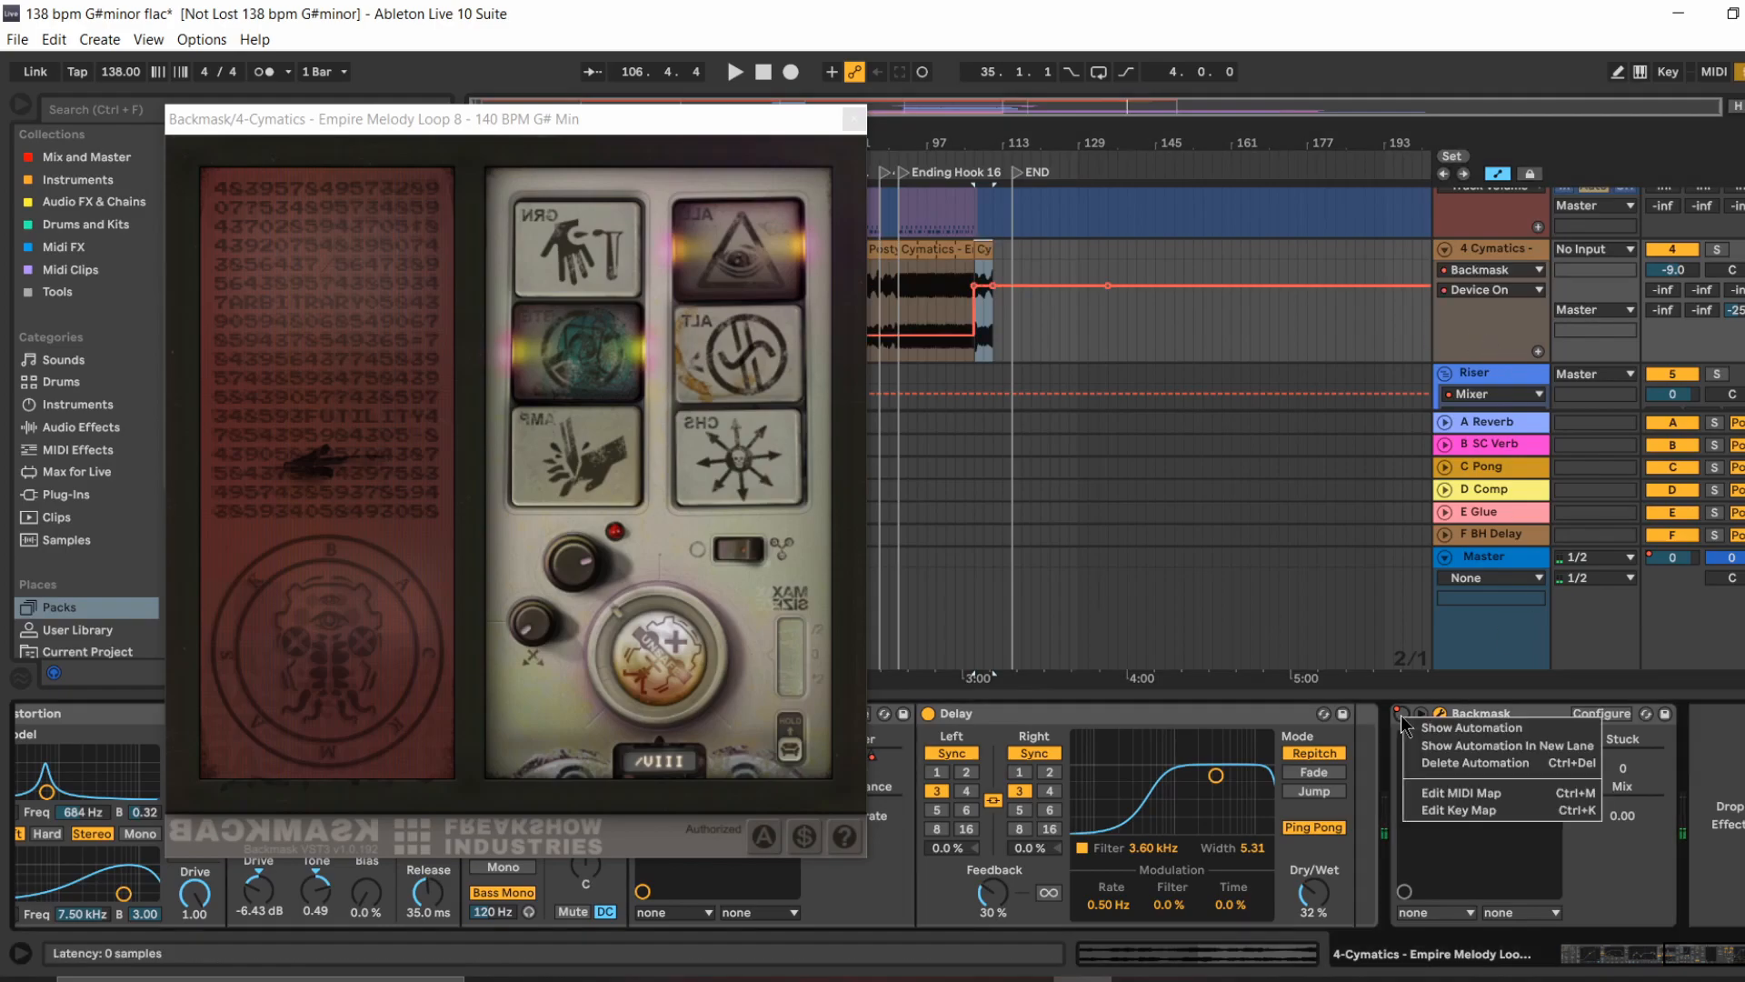
Step: Solo the Cymatics track and audition its closing section from bar 106 with the Backmask automation
click(960, 289)
click(1720, 251)
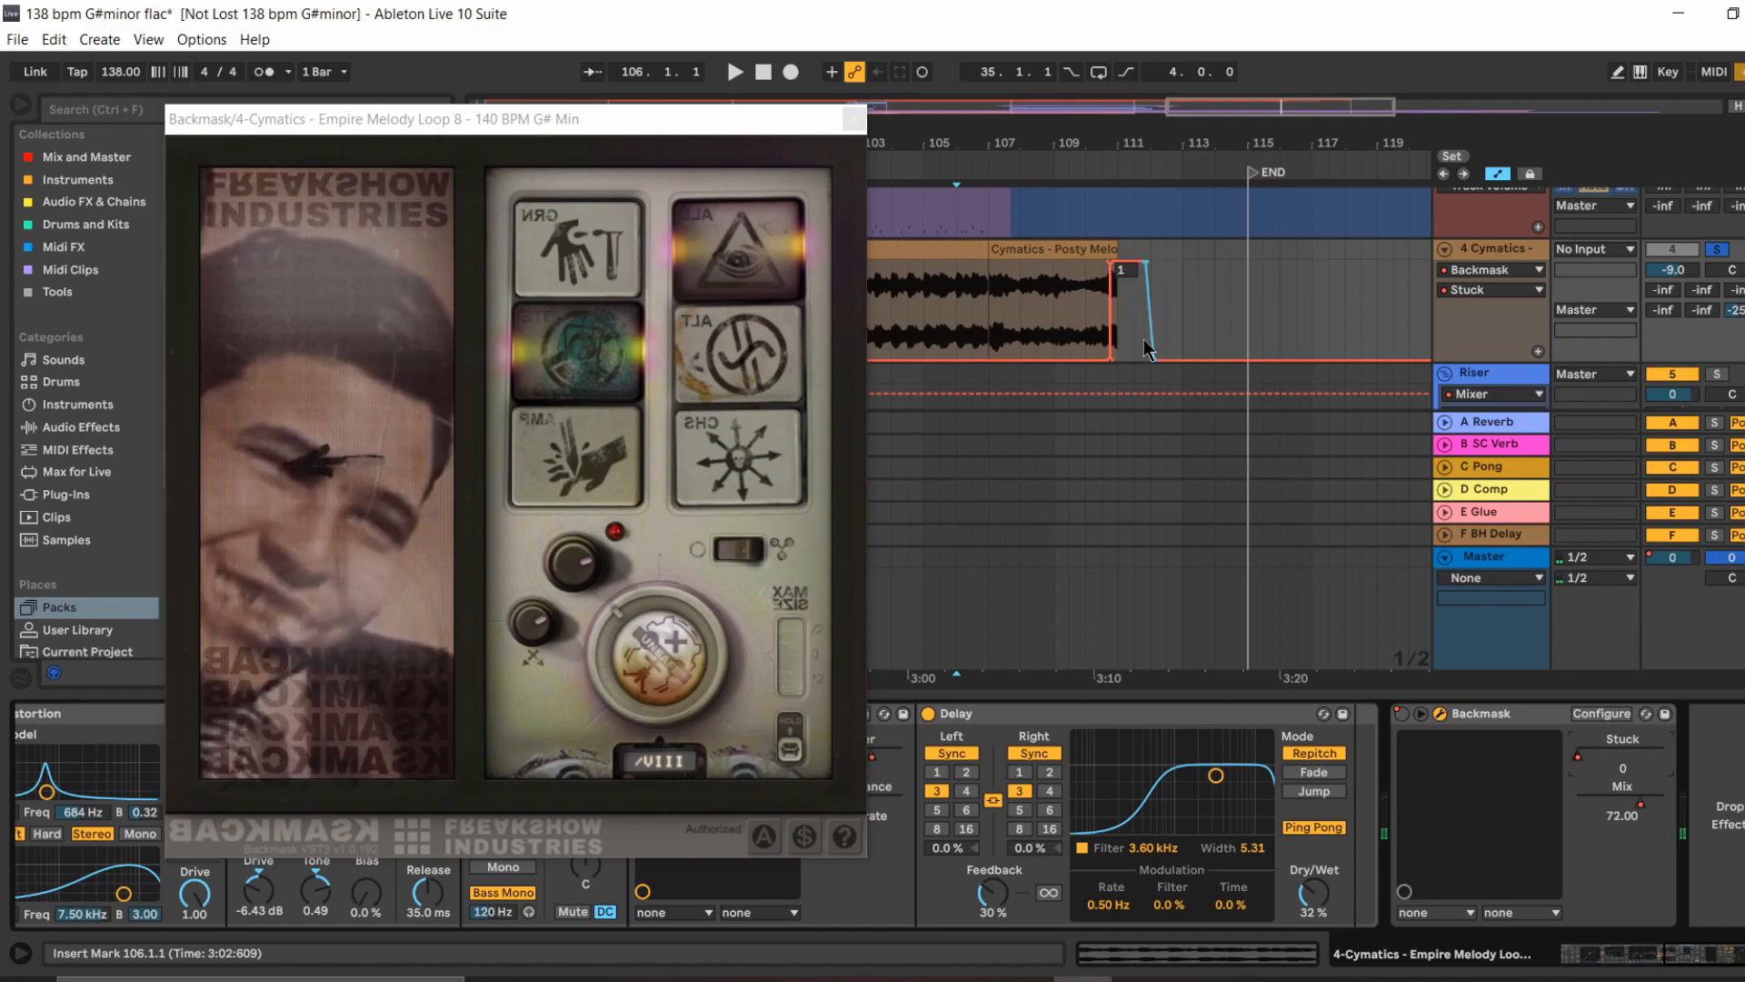
click(1015, 256)
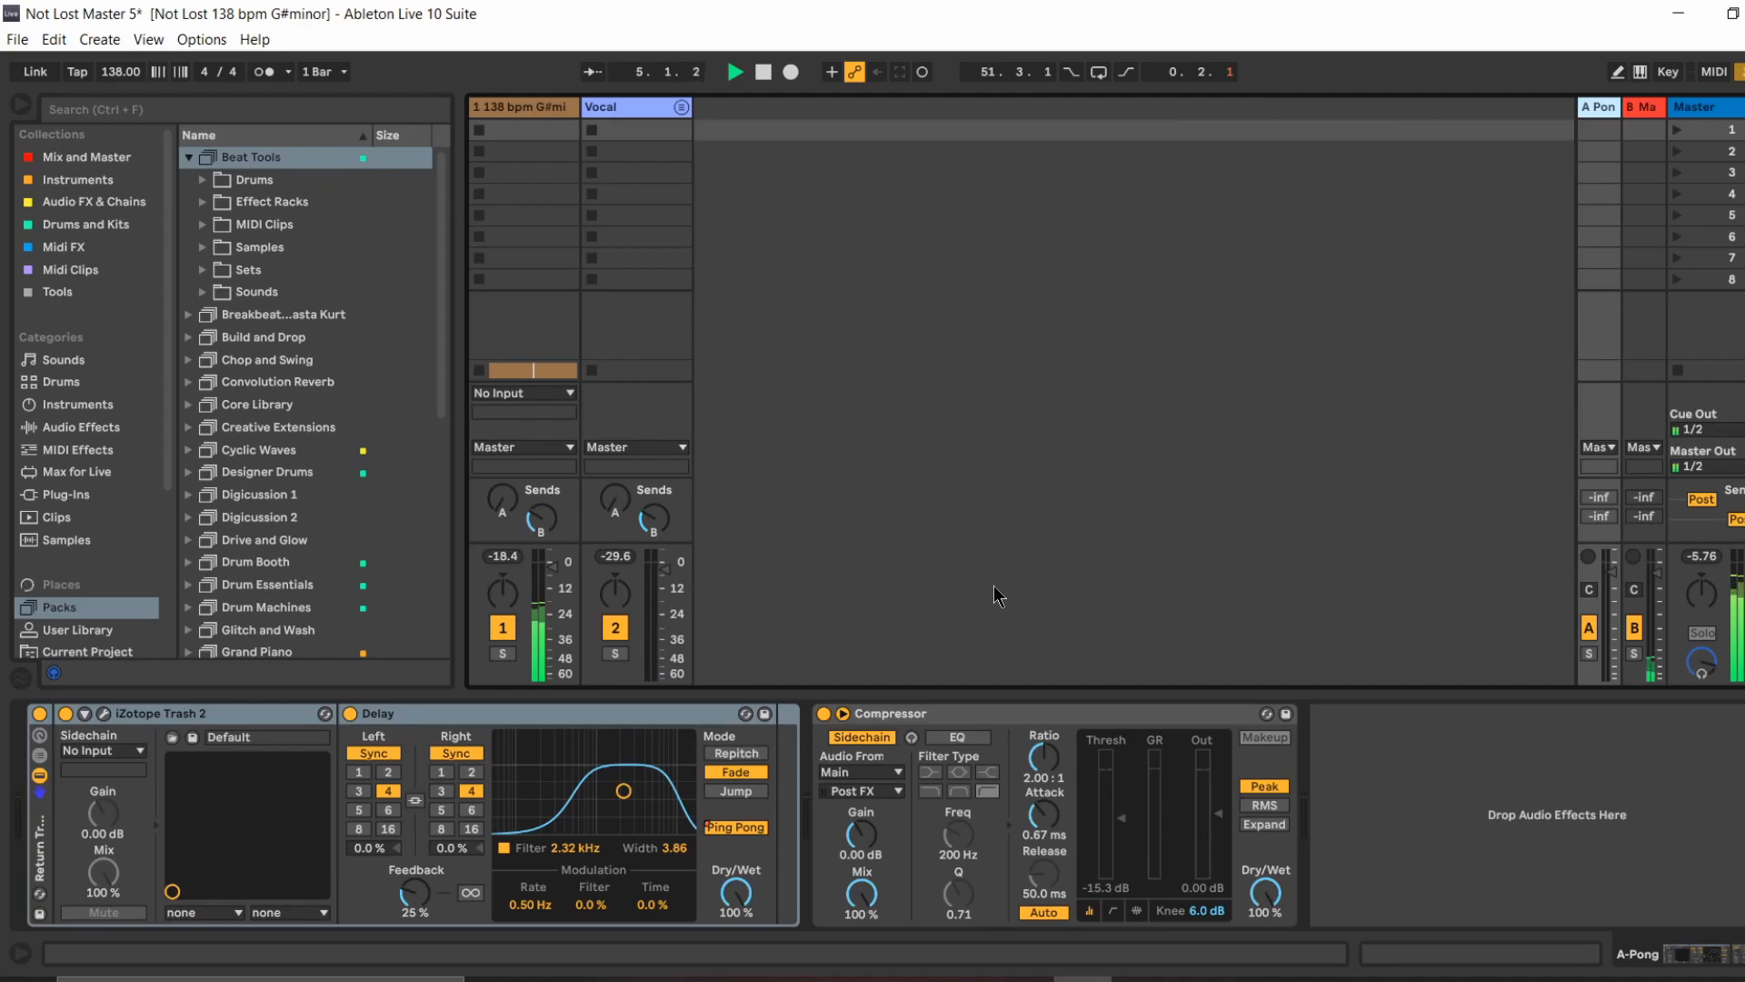
Step: Show the master project in Arrangement View and unfold the Vocal group to reveal its tracks
click(20, 109)
click(20, 111)
key(Tab)
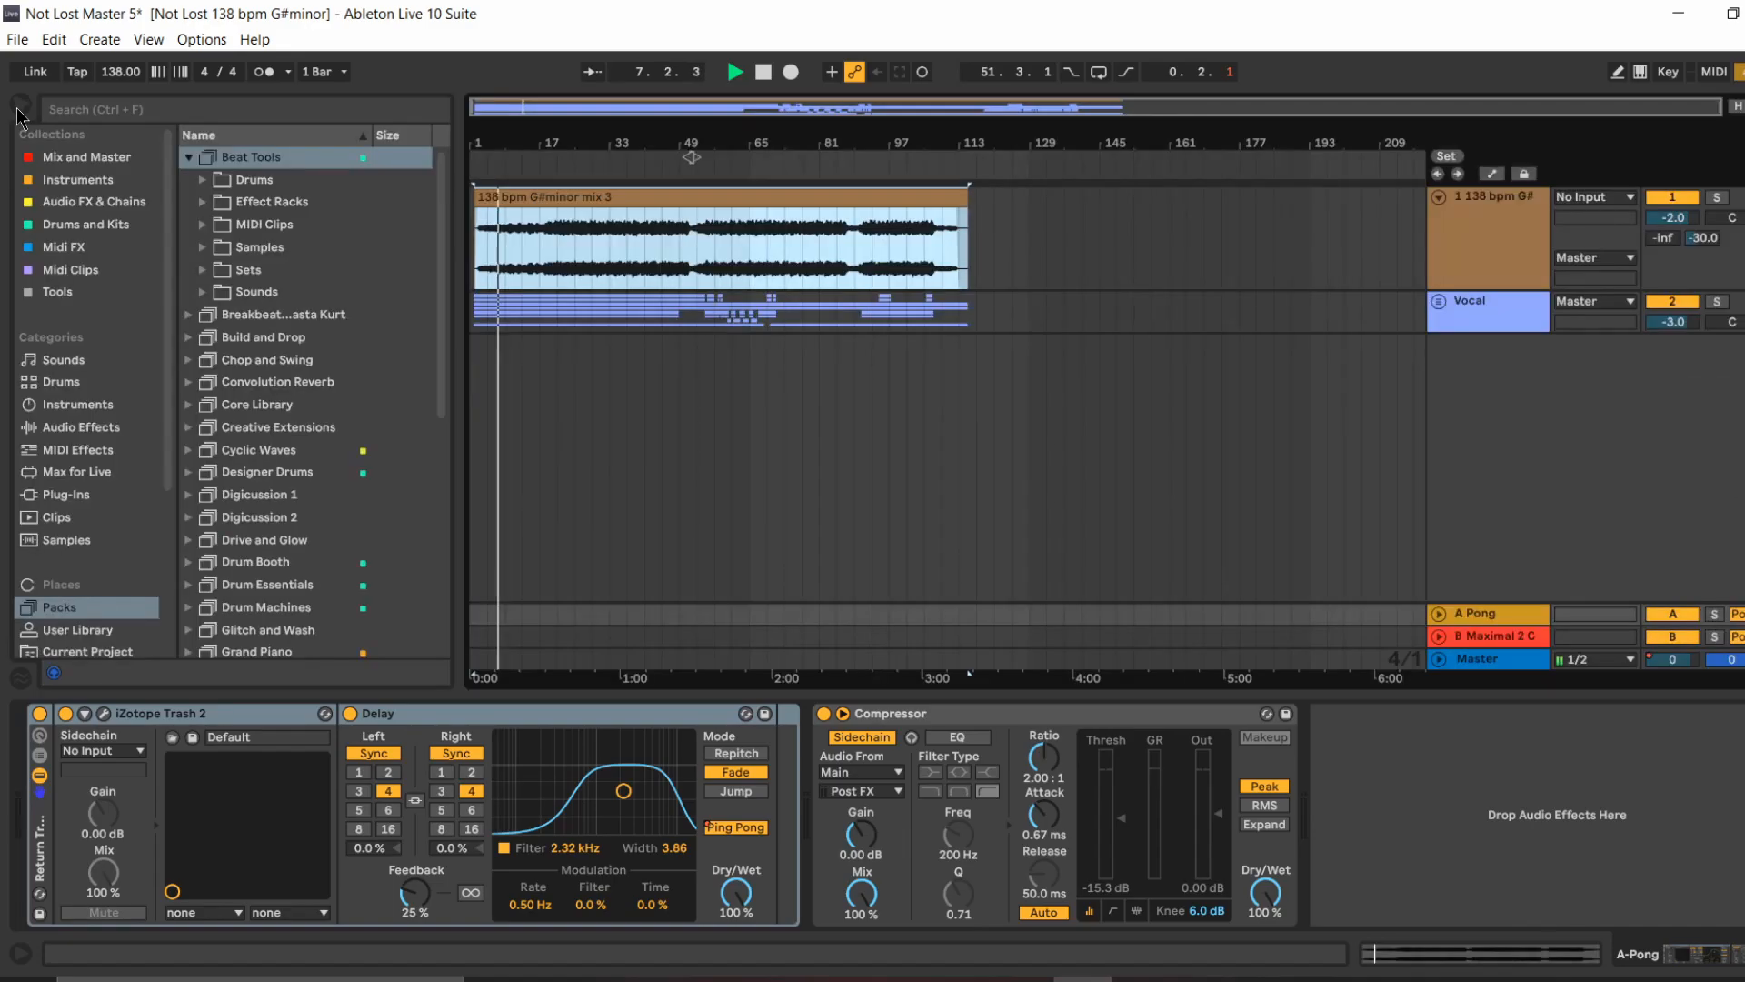
click(1440, 303)
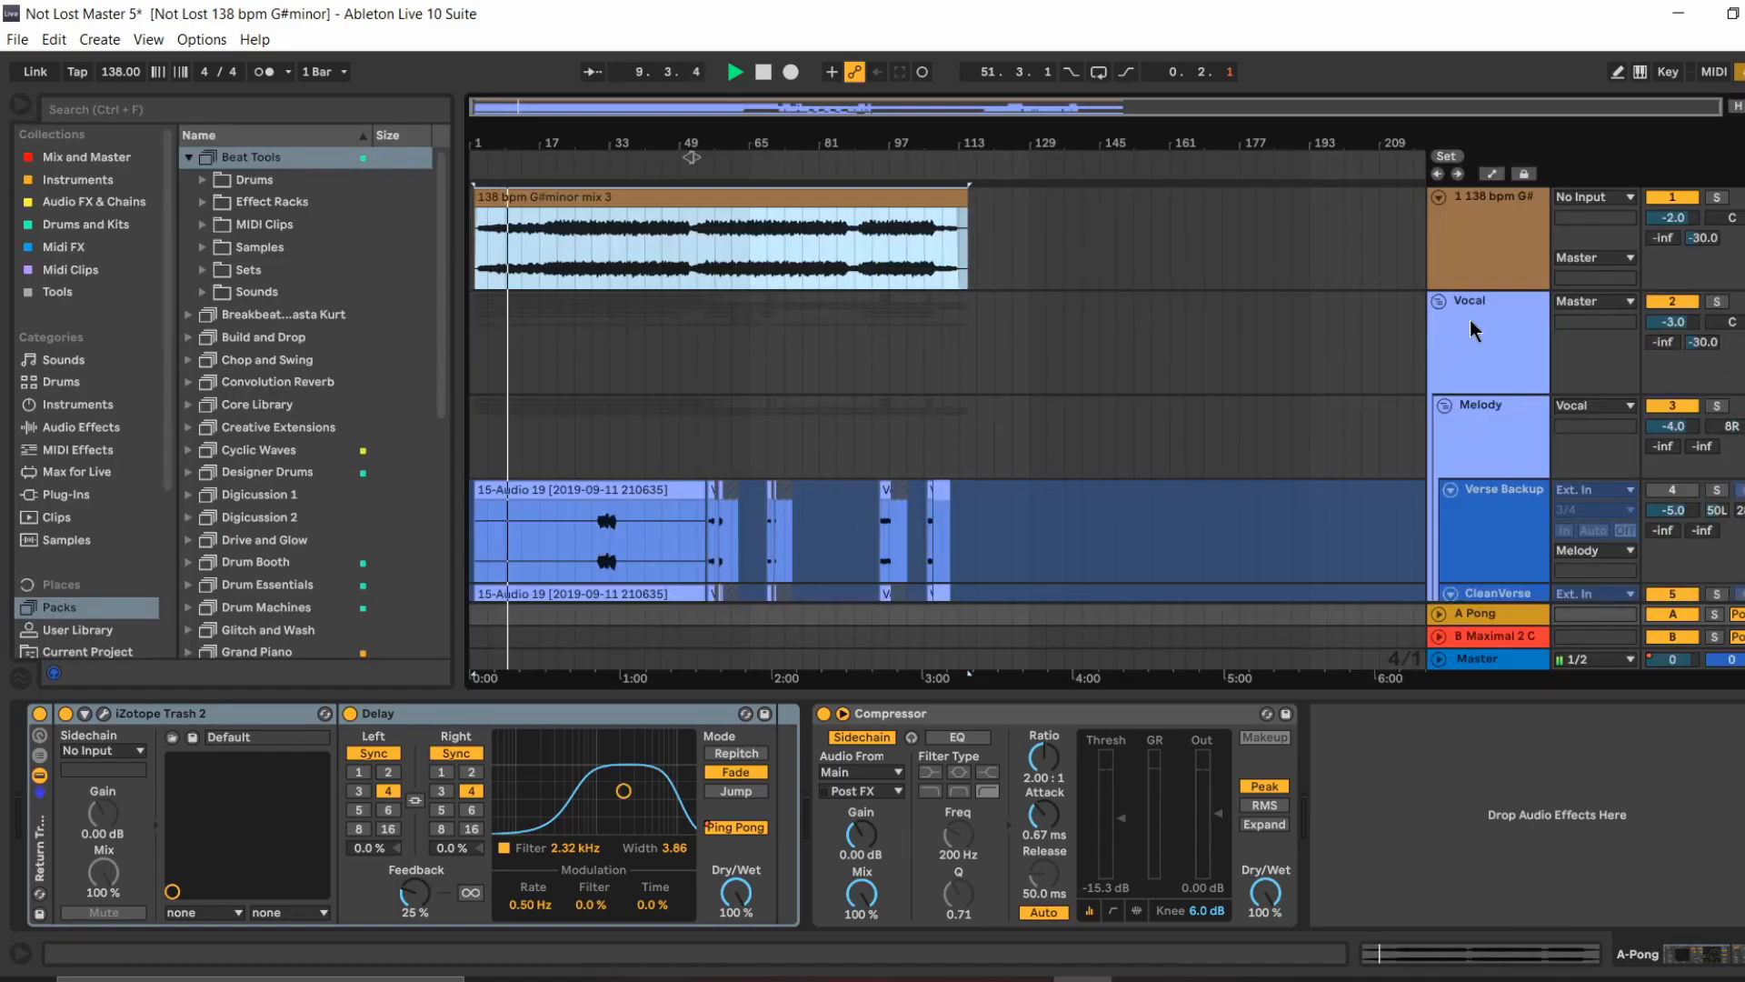
Step: Examine the tracks inside the Vocal group, from Verse Backup through Main Hook, during playback
scroll(1474, 329, down, 2)
scroll(1475, 329, down, 8)
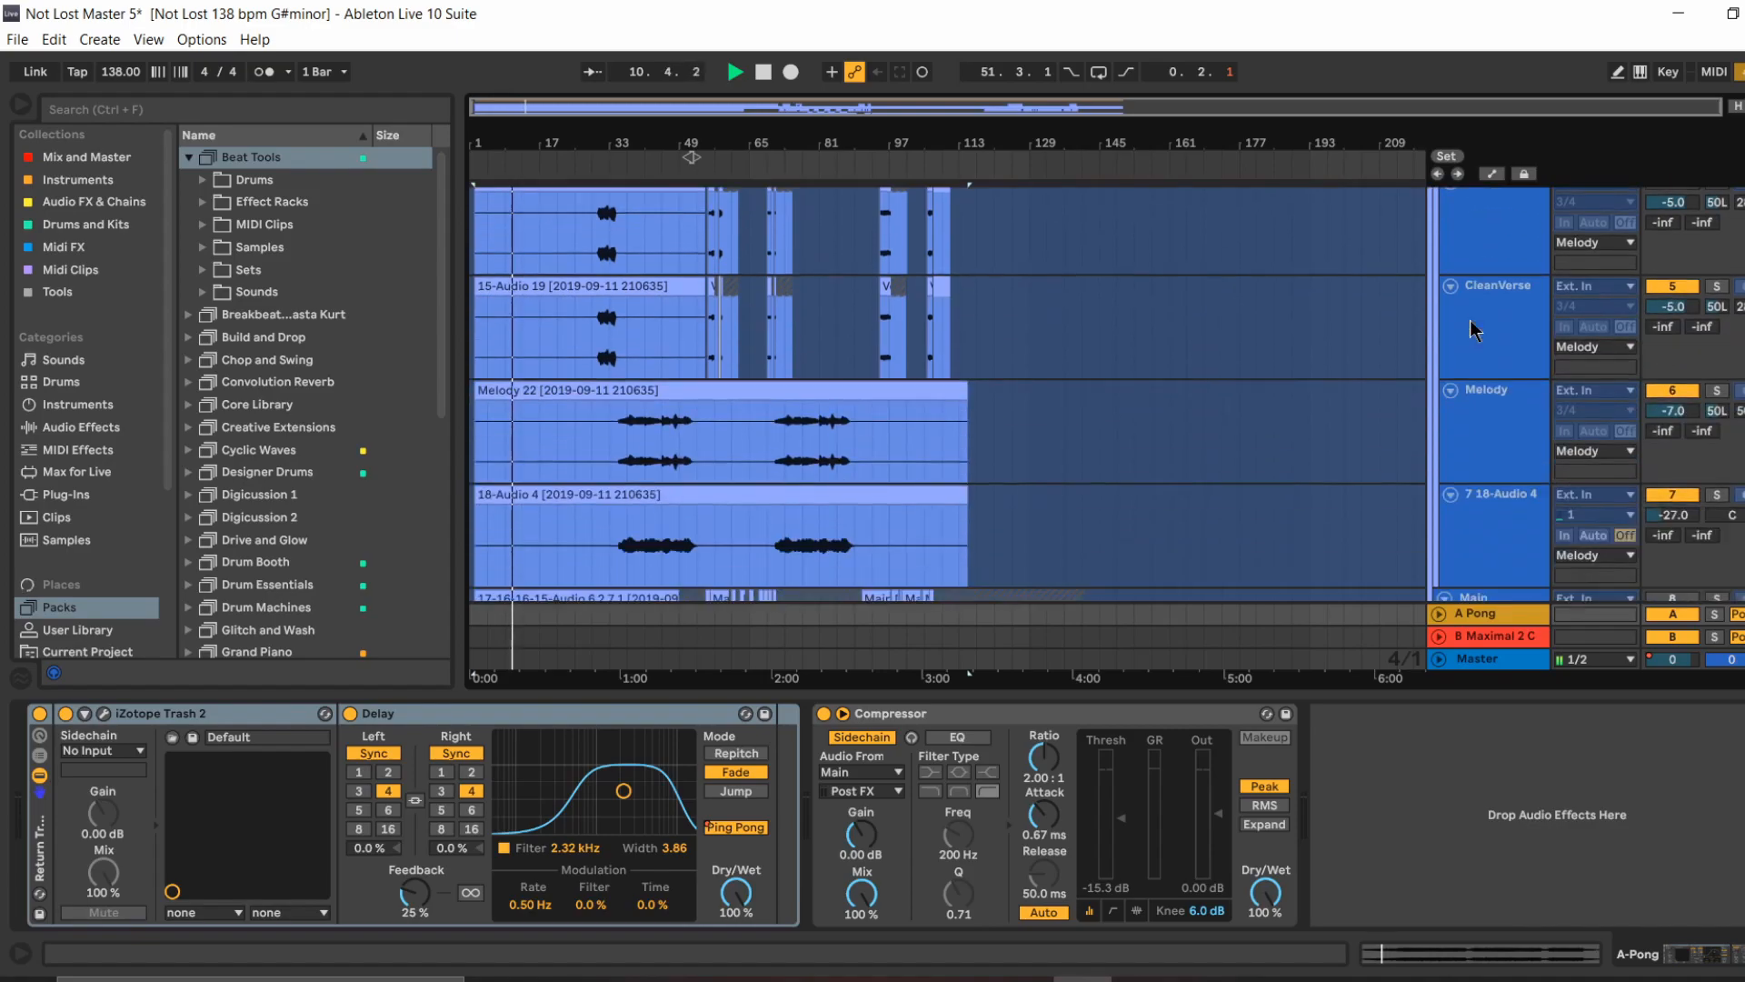
scroll(1475, 329, down, 4)
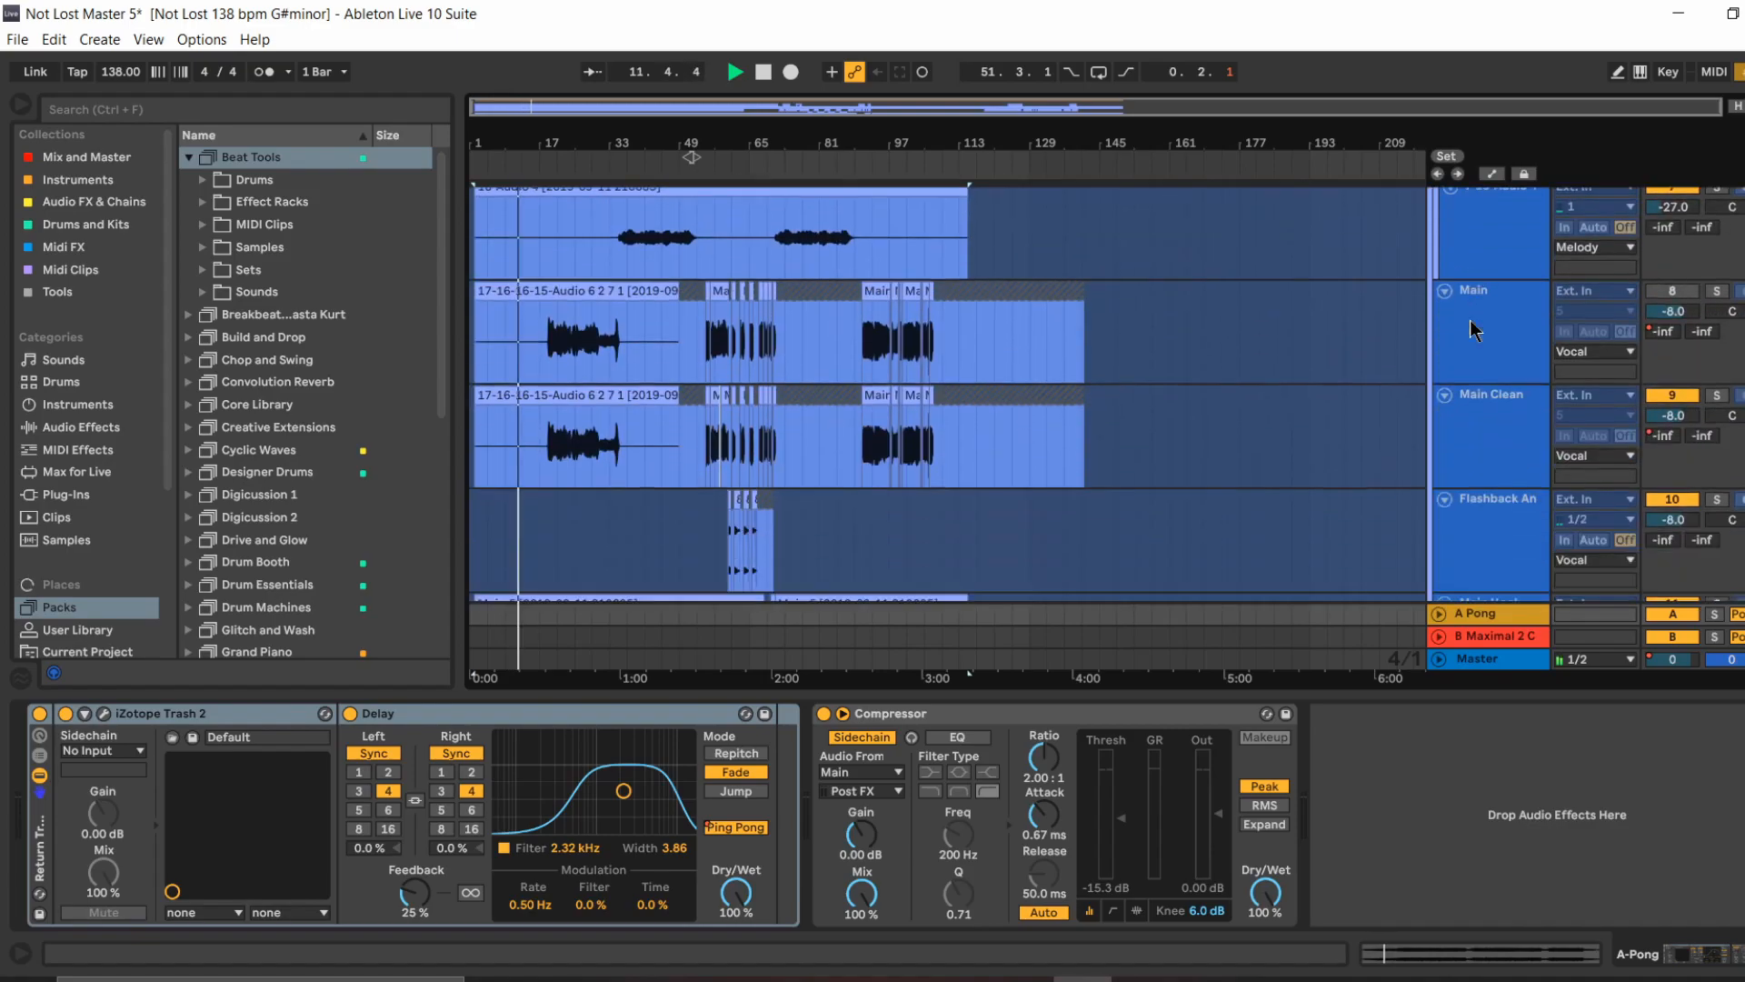
scroll(1475, 329, down, 1)
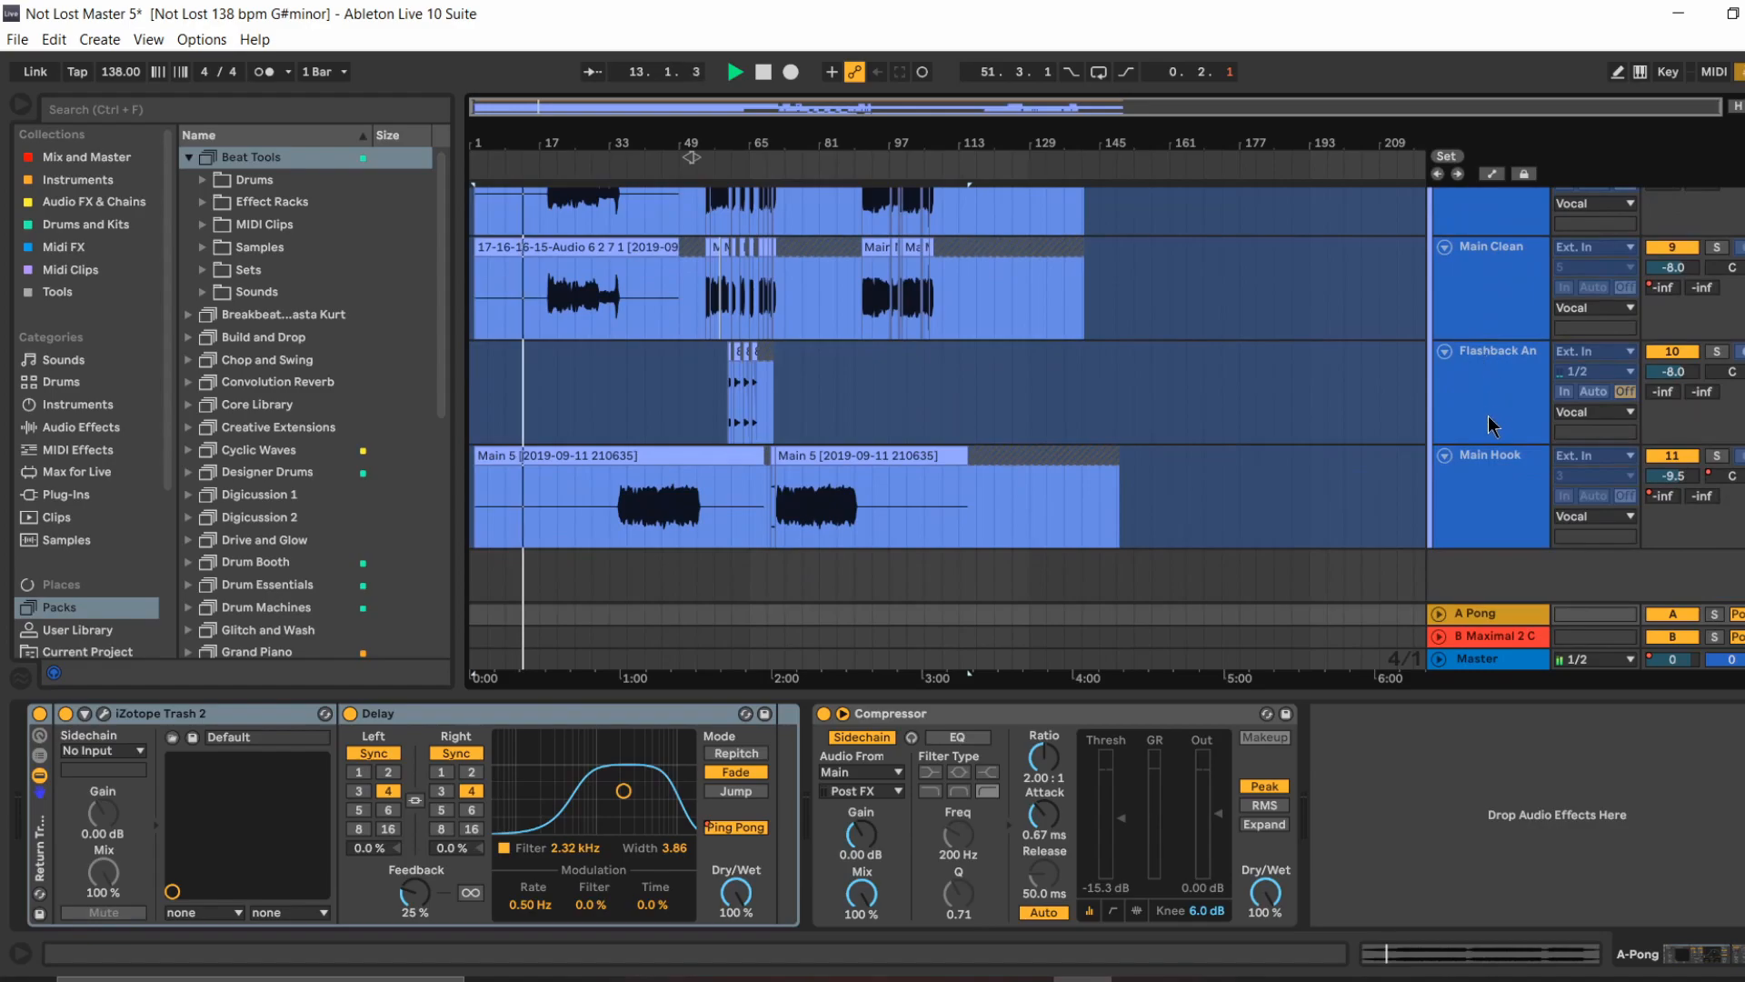
scroll(1496, 432, up, 3)
scroll(1496, 432, up, 8)
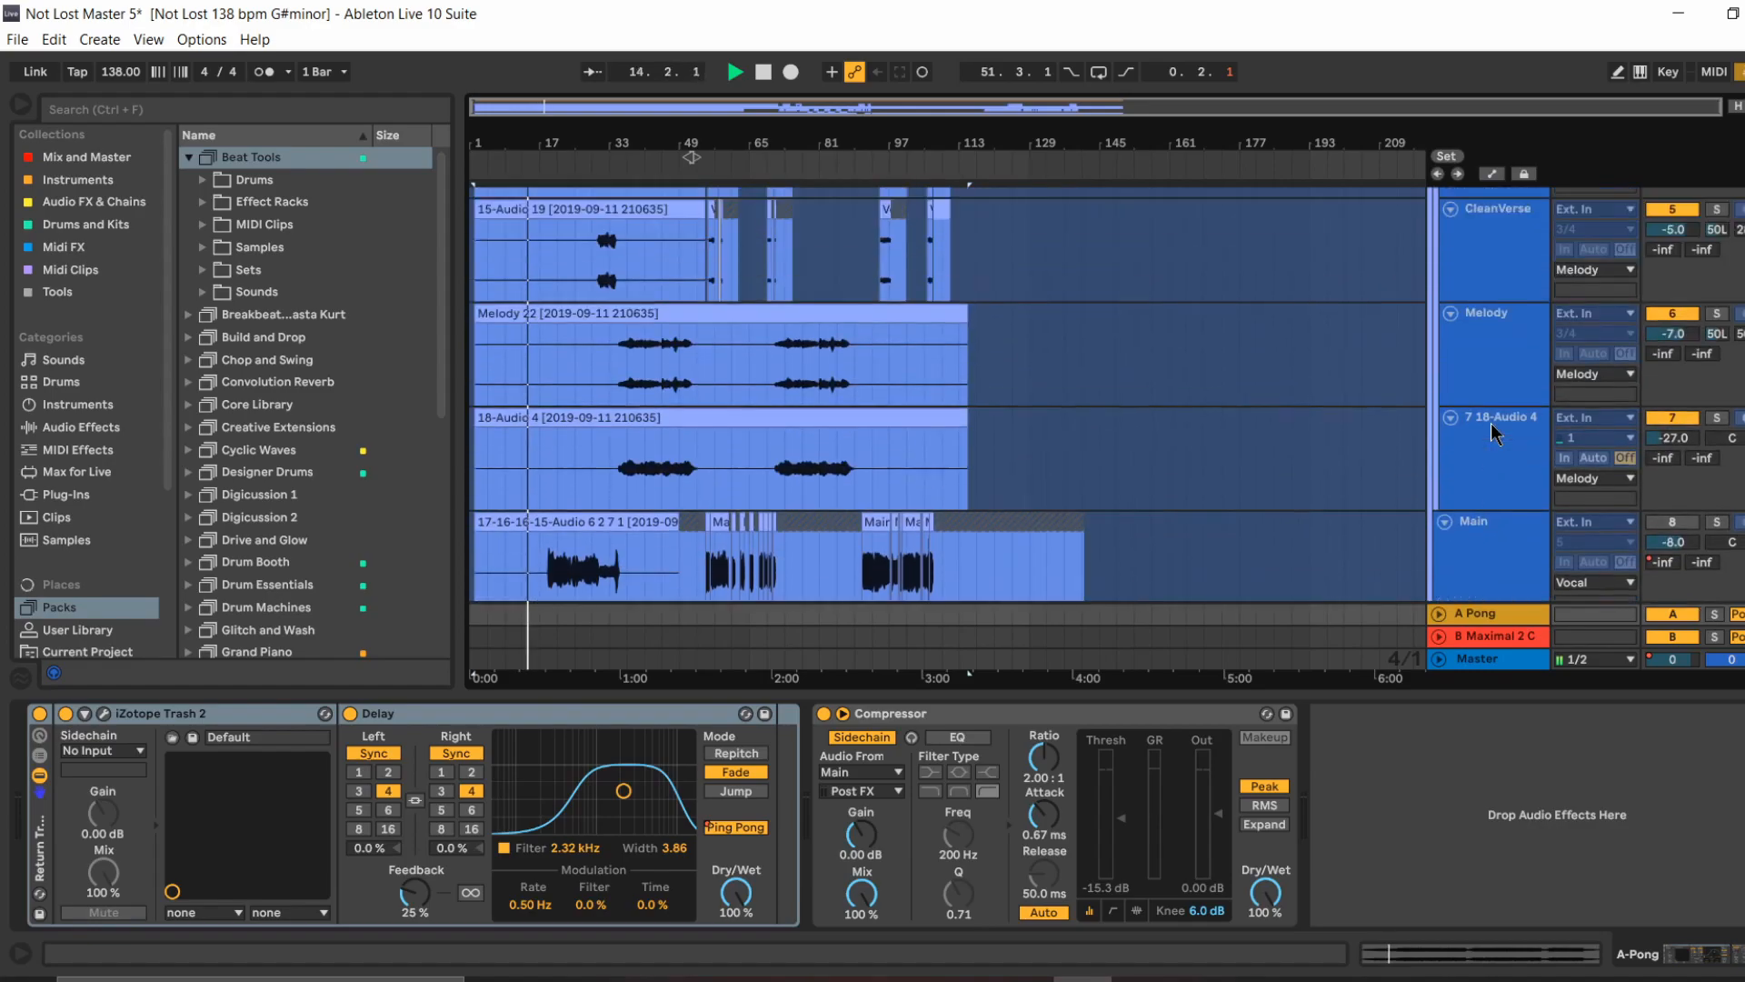
scroll(1495, 432, up, 3)
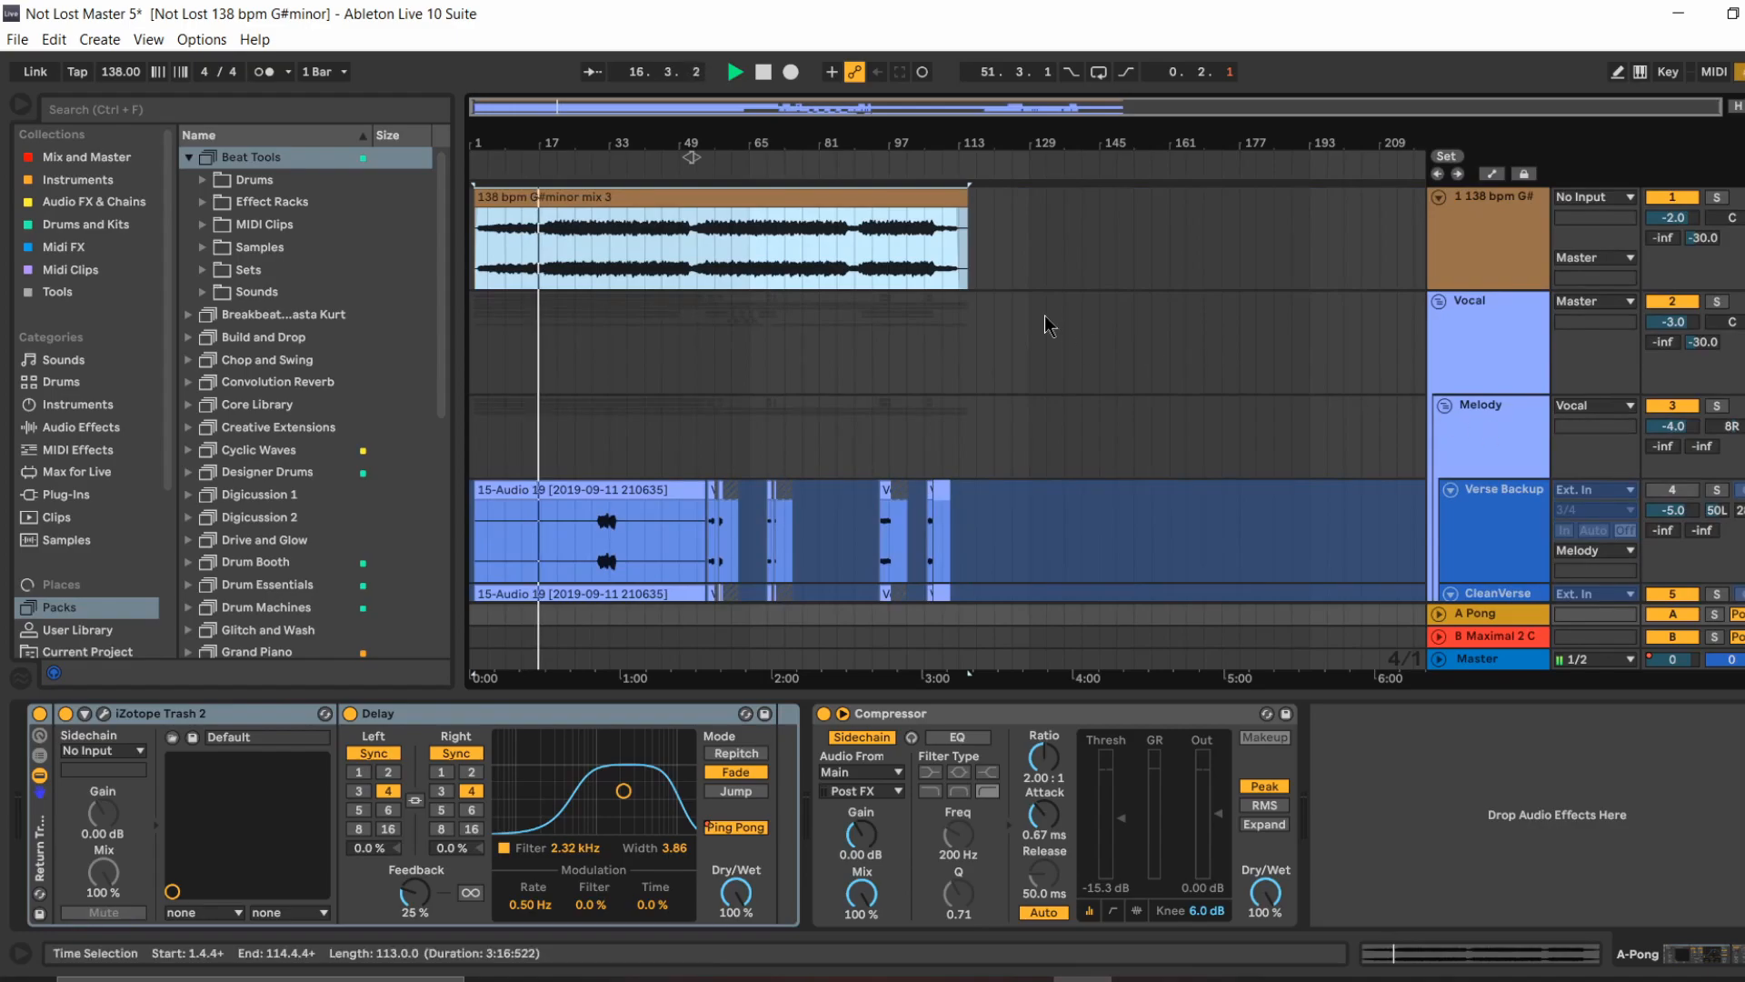
Step: Return to Session View and display the Master track's effects chain from its first device, LinMB
key(Tab)
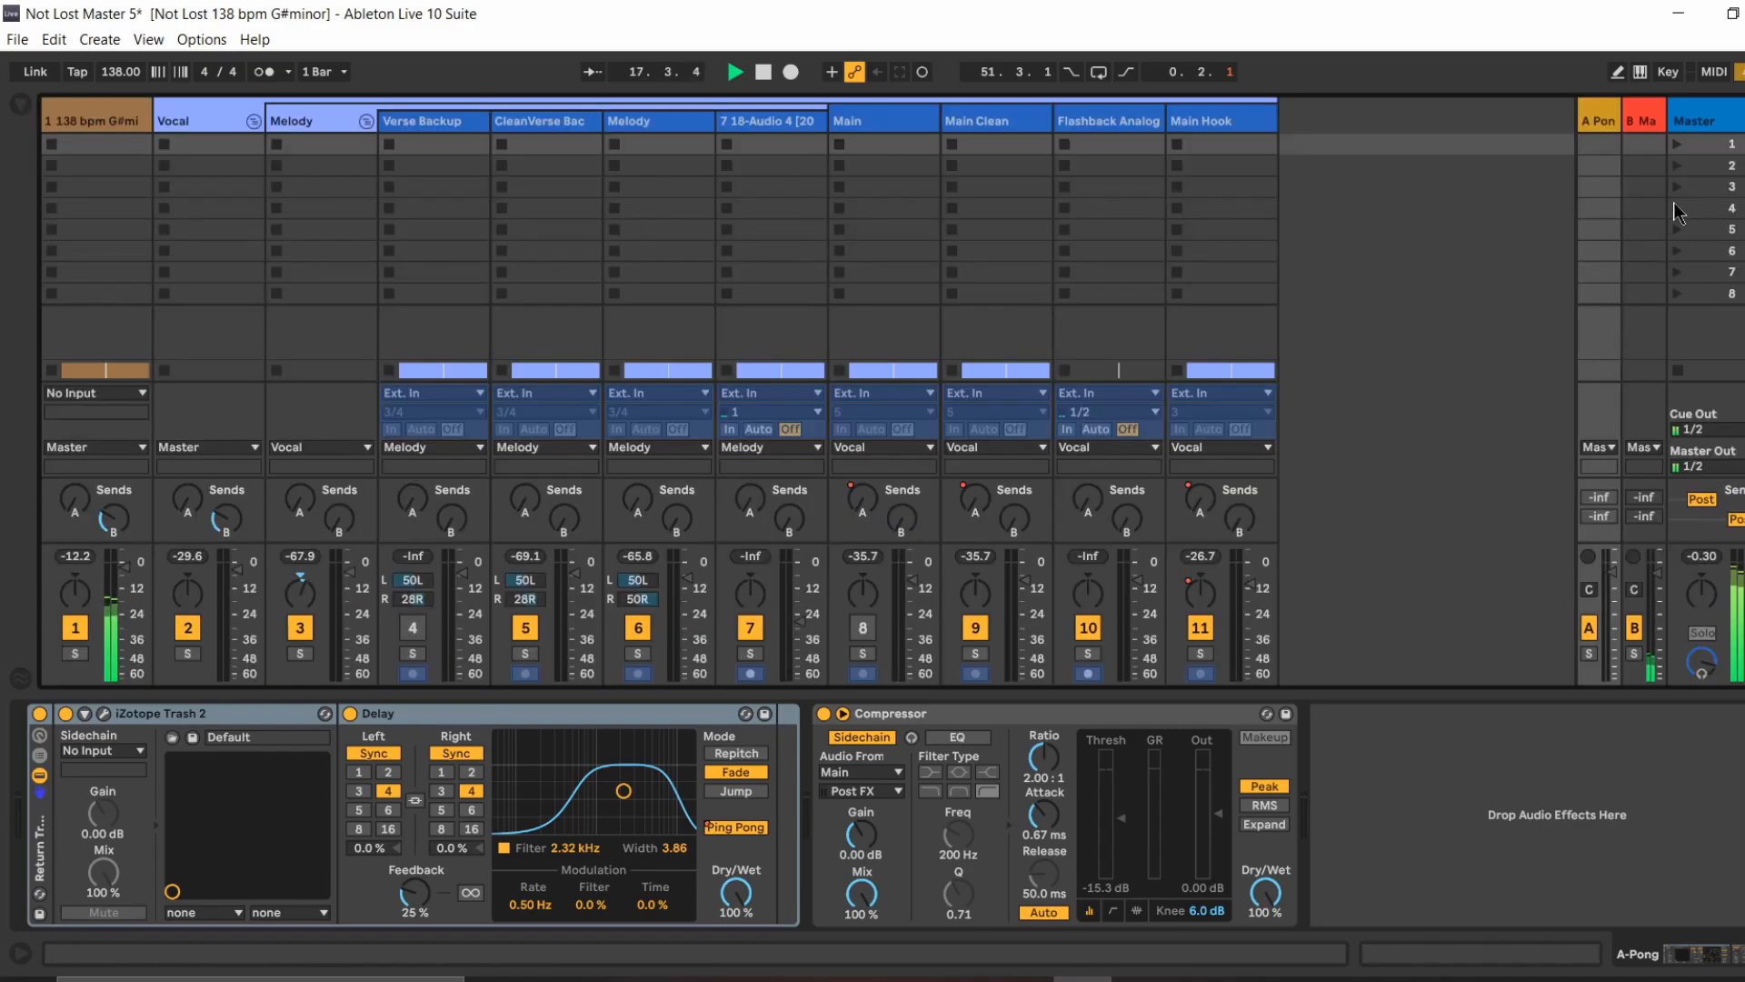
click(1706, 121)
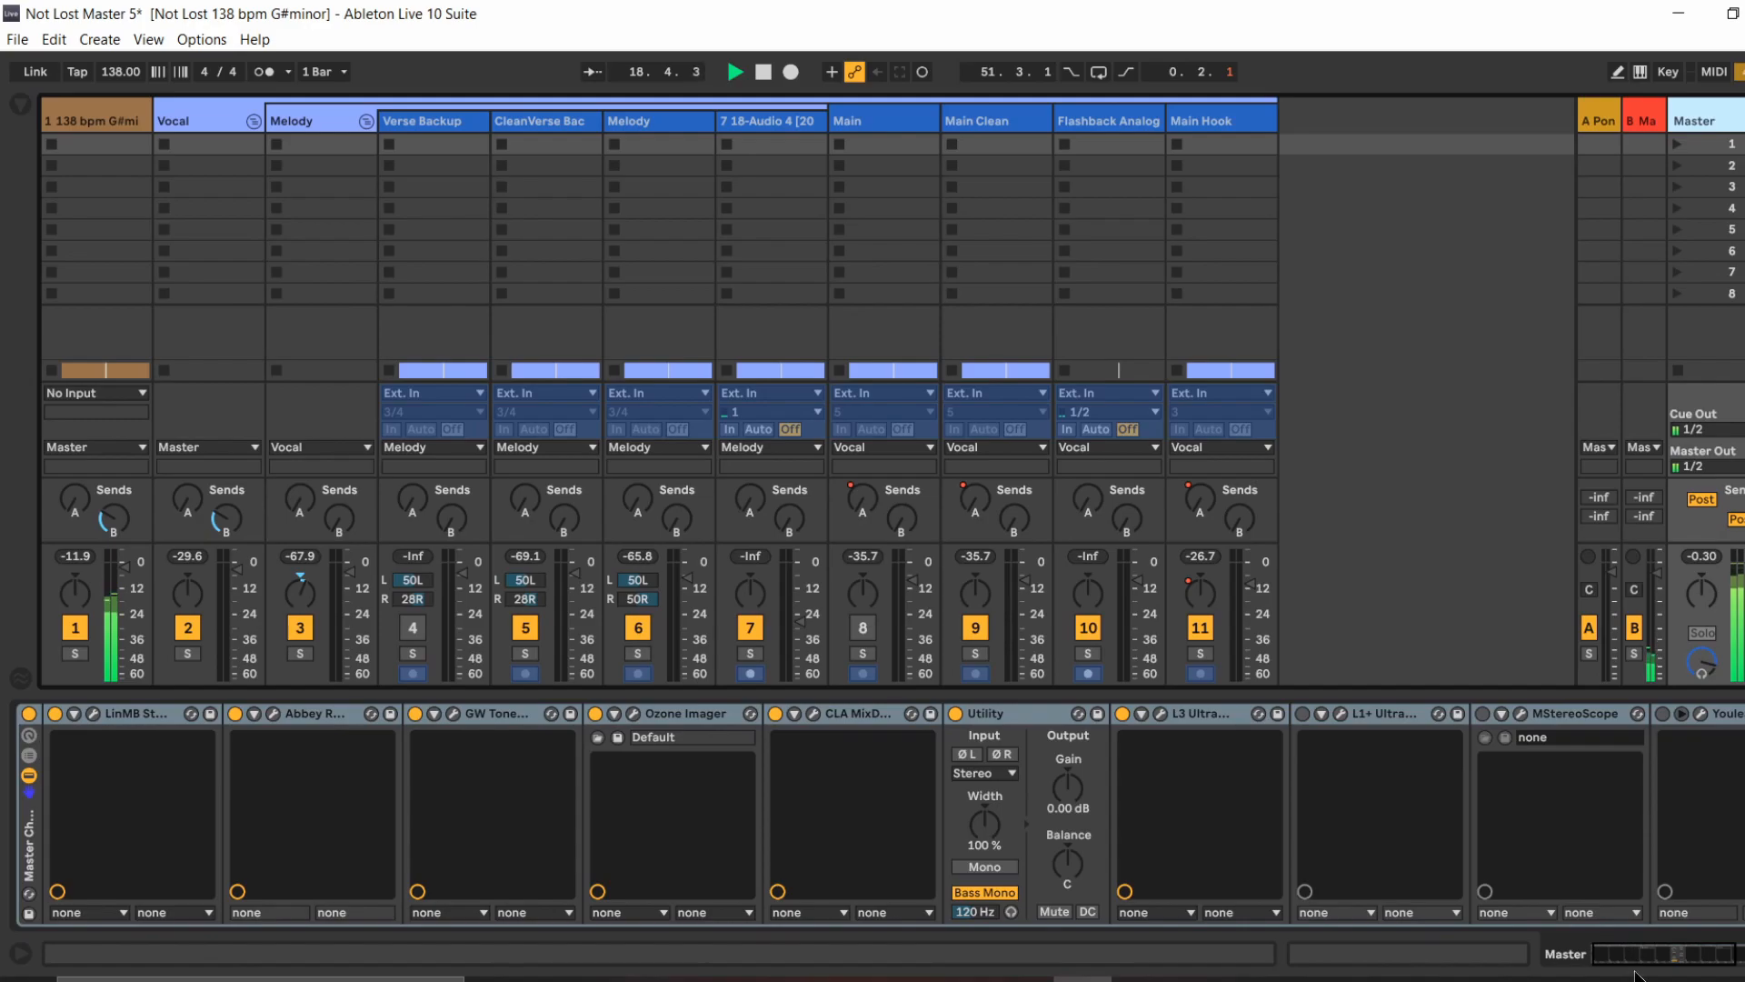
mouse_move(1627, 968)
mouse_down()
mouse_move(1671, 975)
mouse_move(1618, 973)
mouse_up()
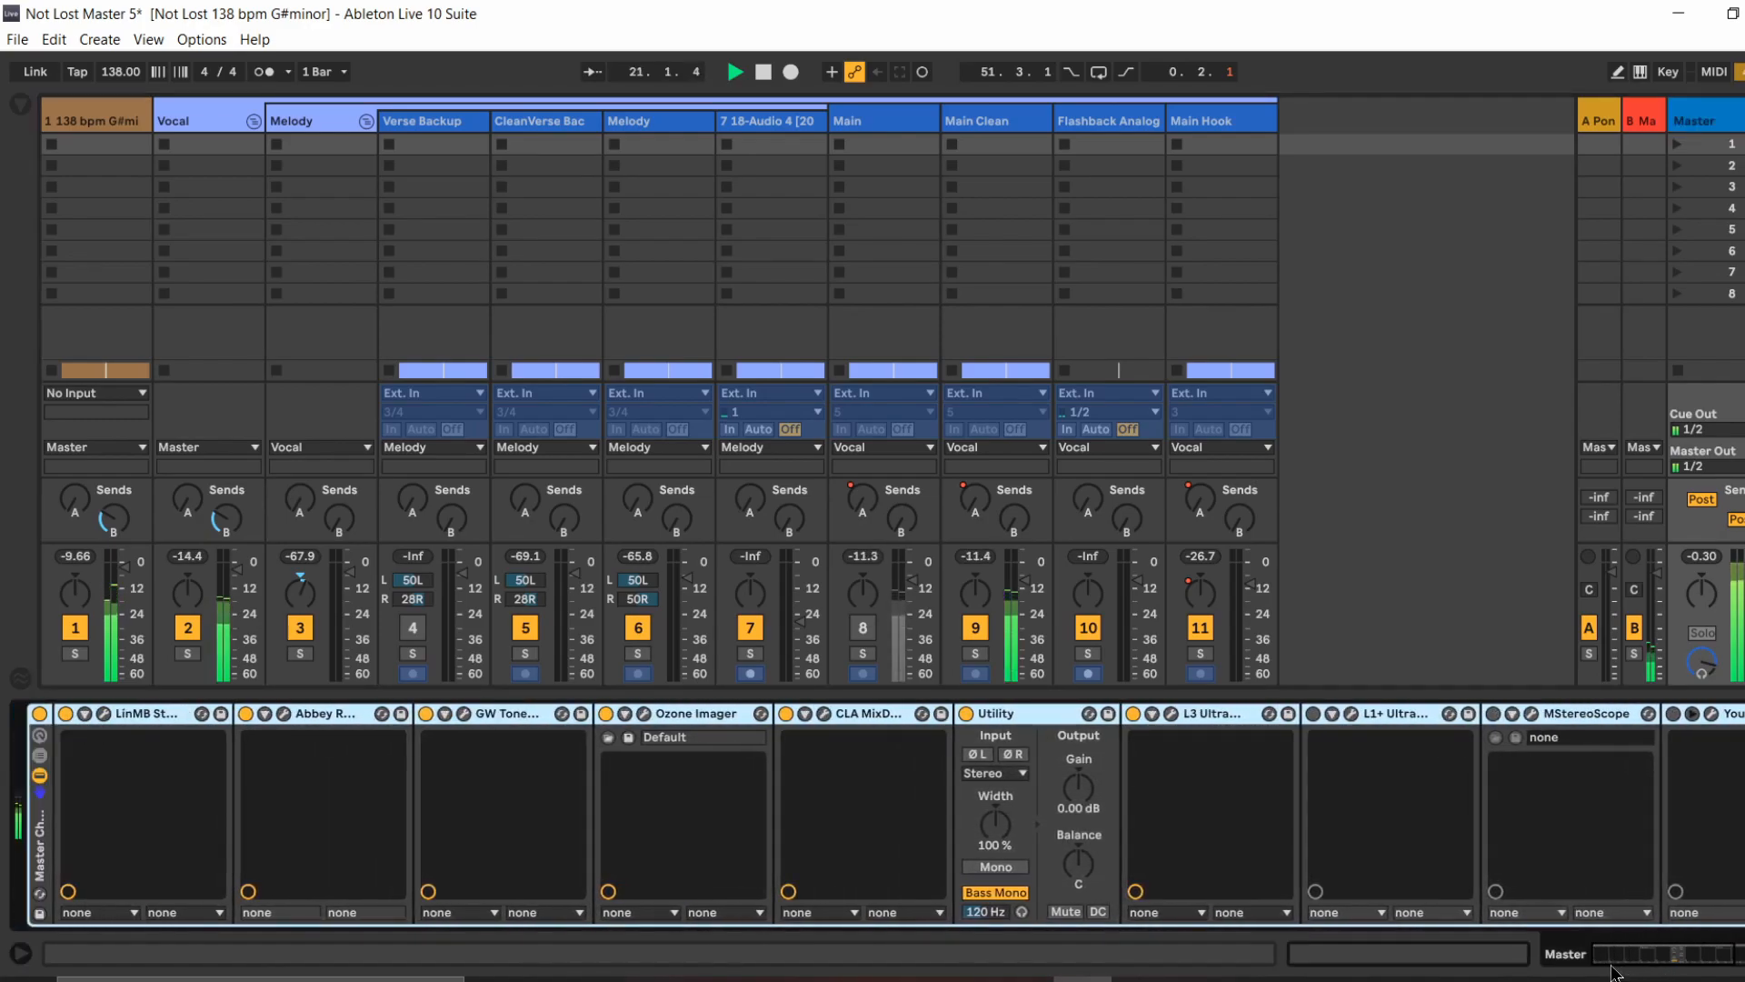